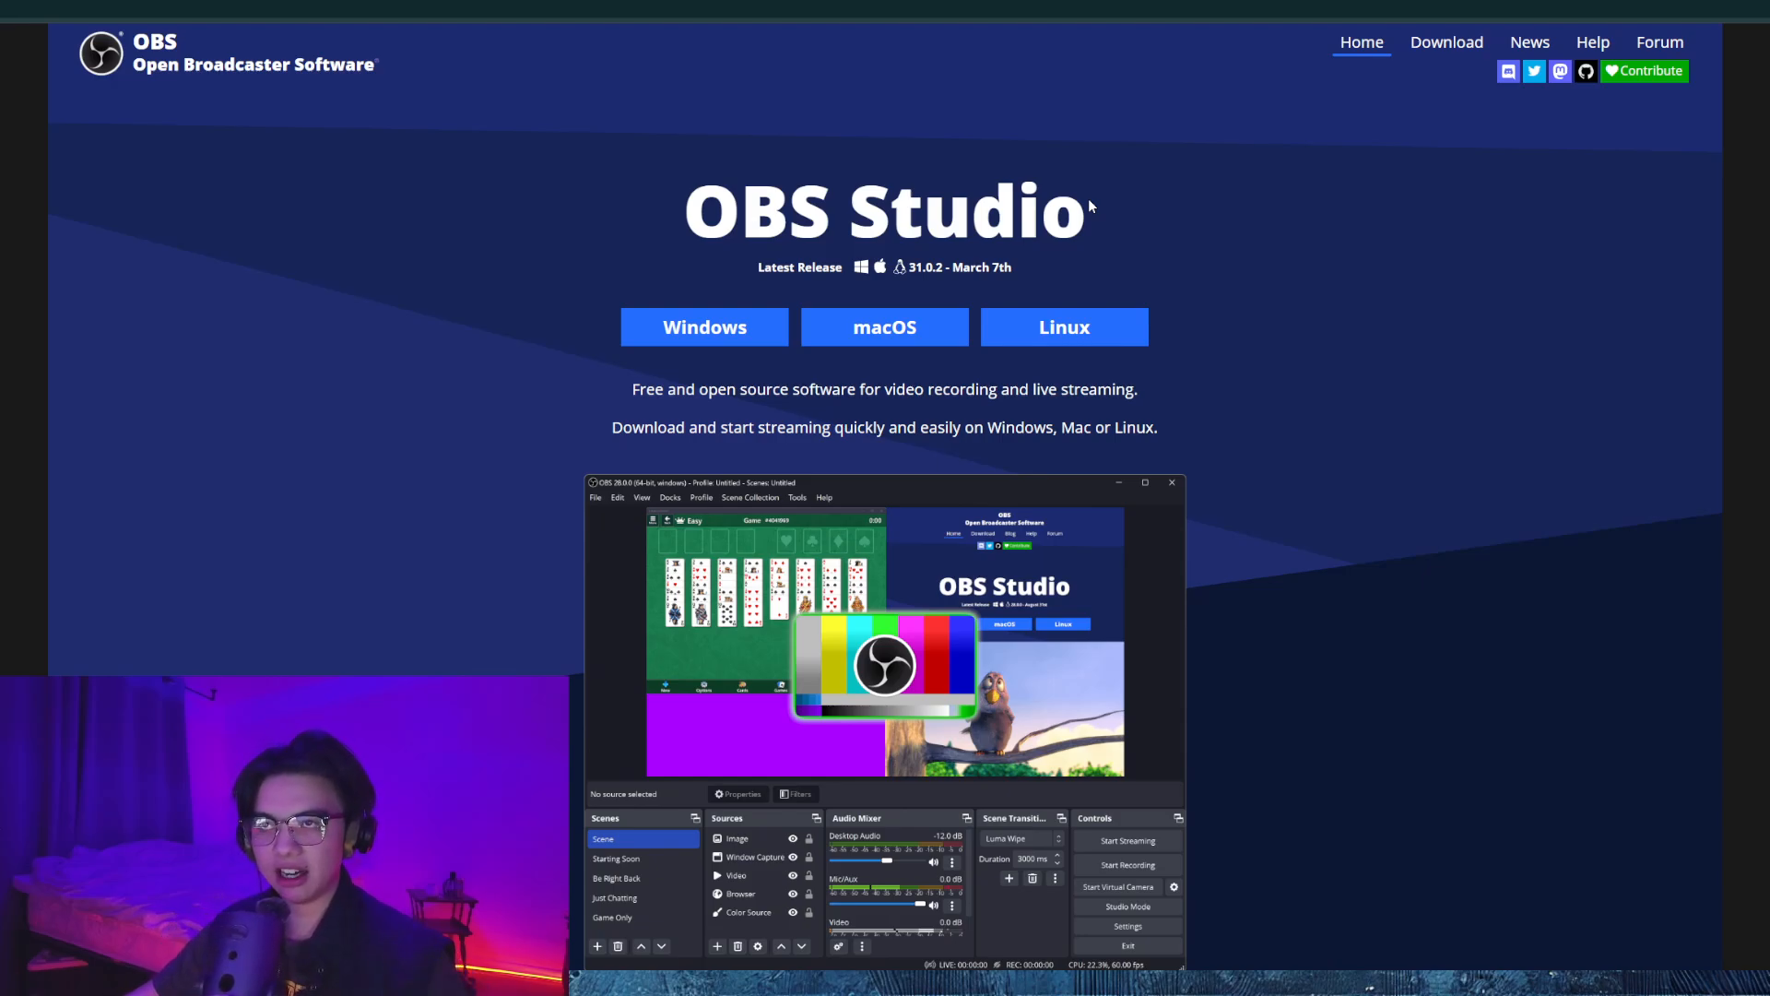
triple_click(758, 216)
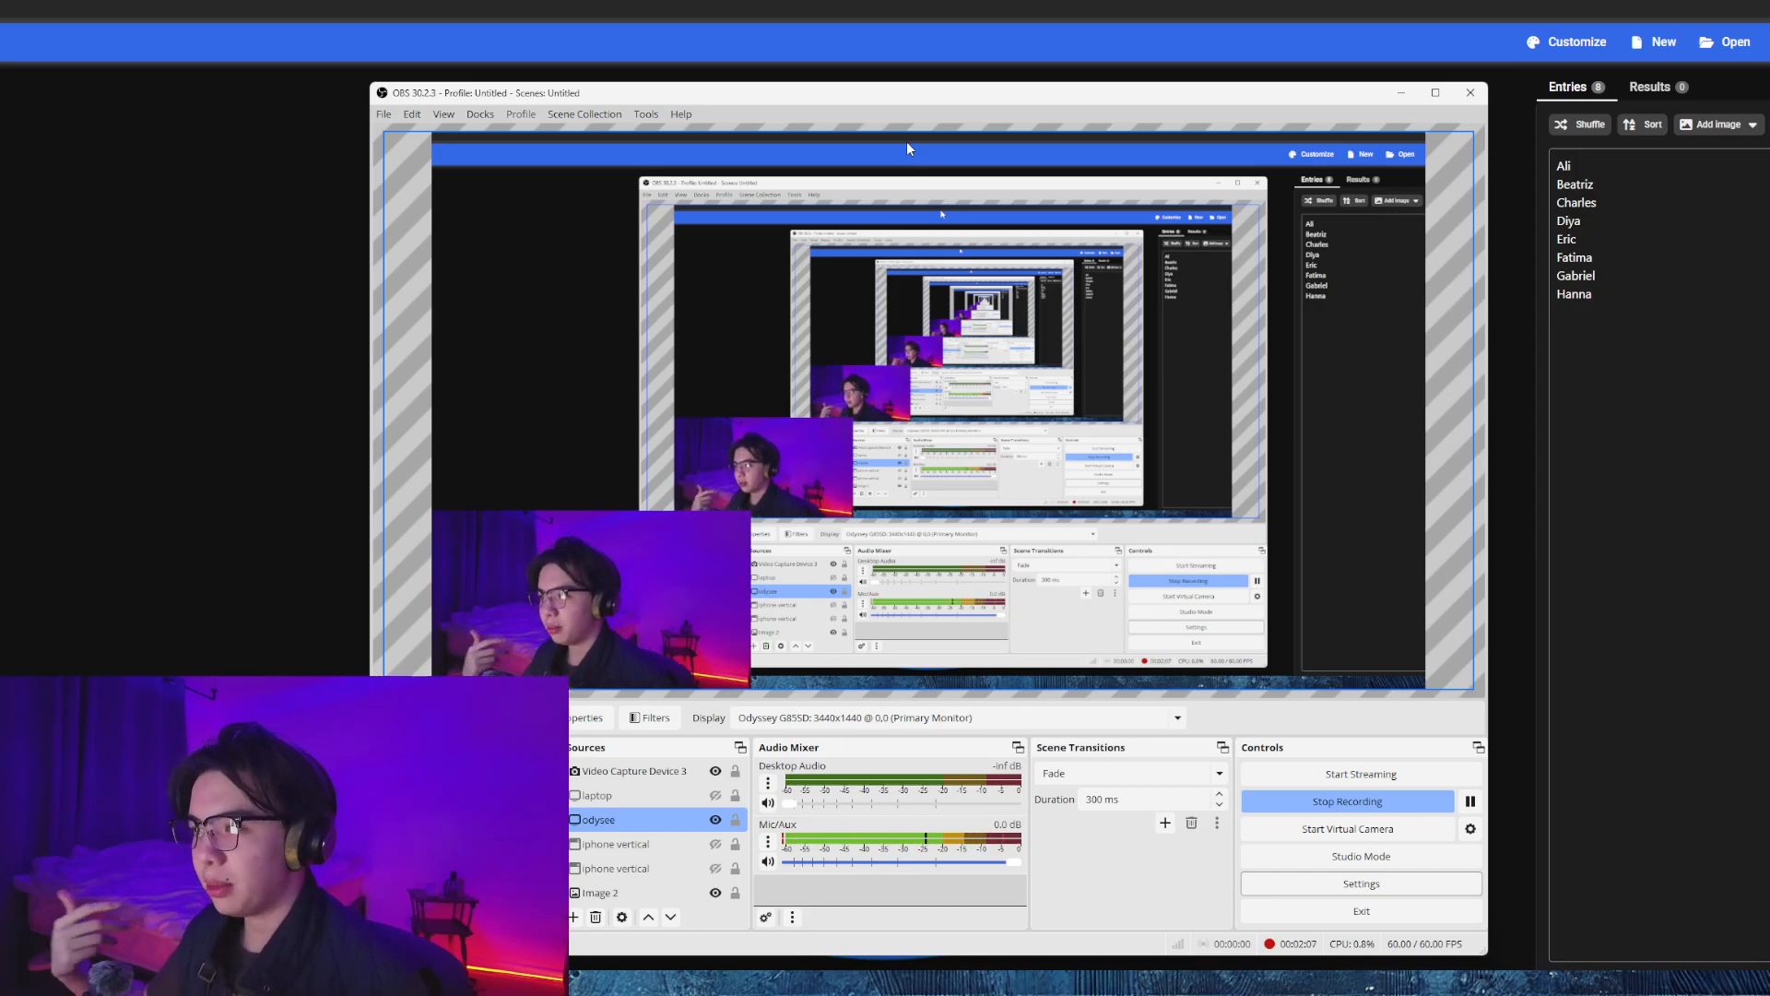
drag(755, 96, 698, 136)
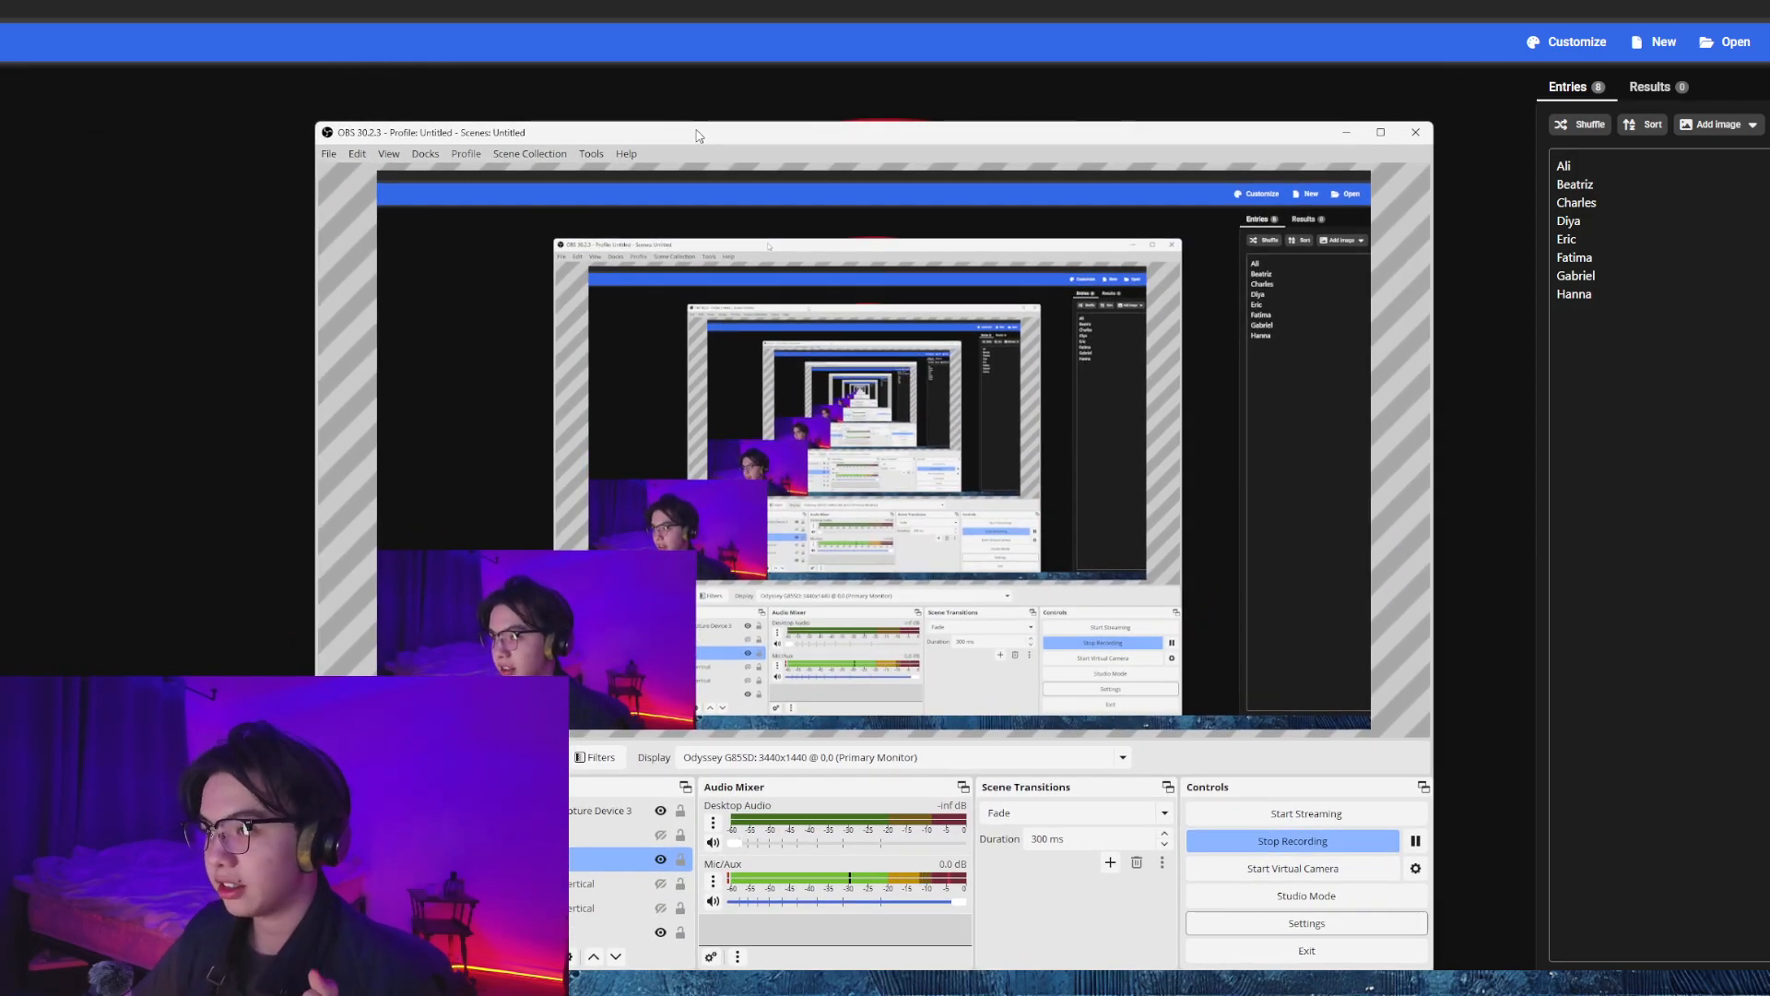
Switch to the wheel page, clear all the default entries and enter "Pokemon Bundle Prismatic" as the first entry.
click(648, 104)
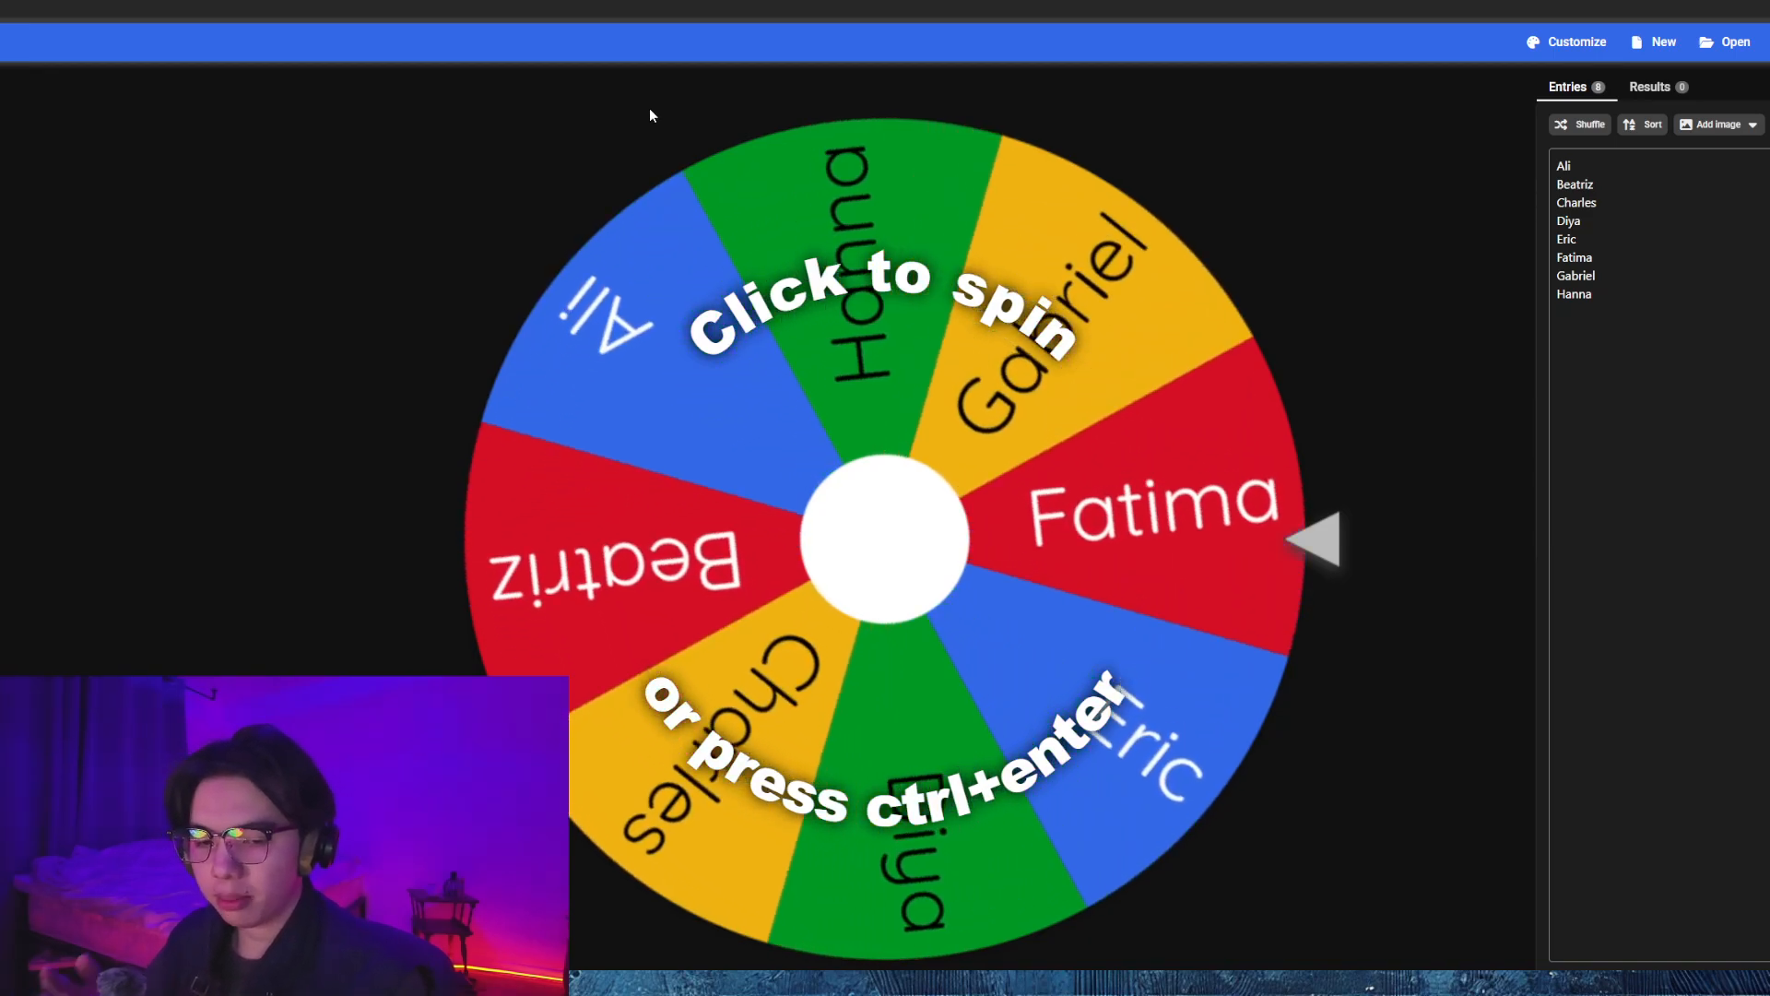
click(1754, 305)
key(ctrl+a)
key(BackSpace)
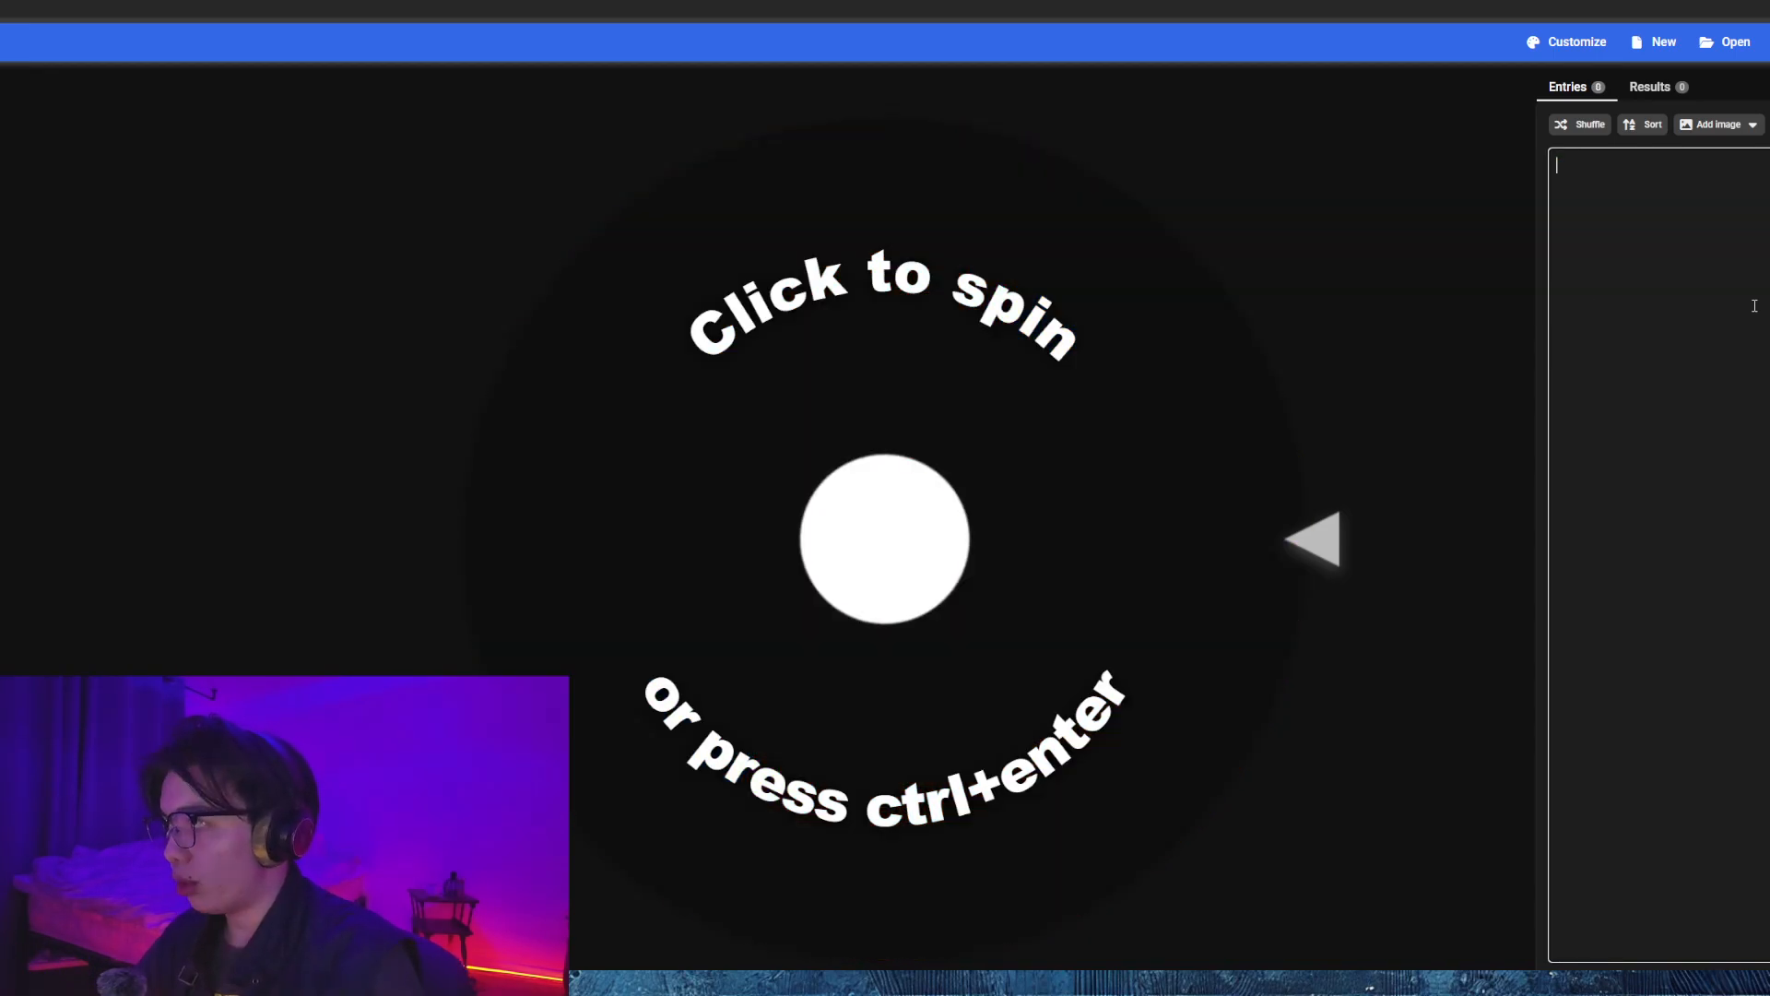
text(Pokemon B)
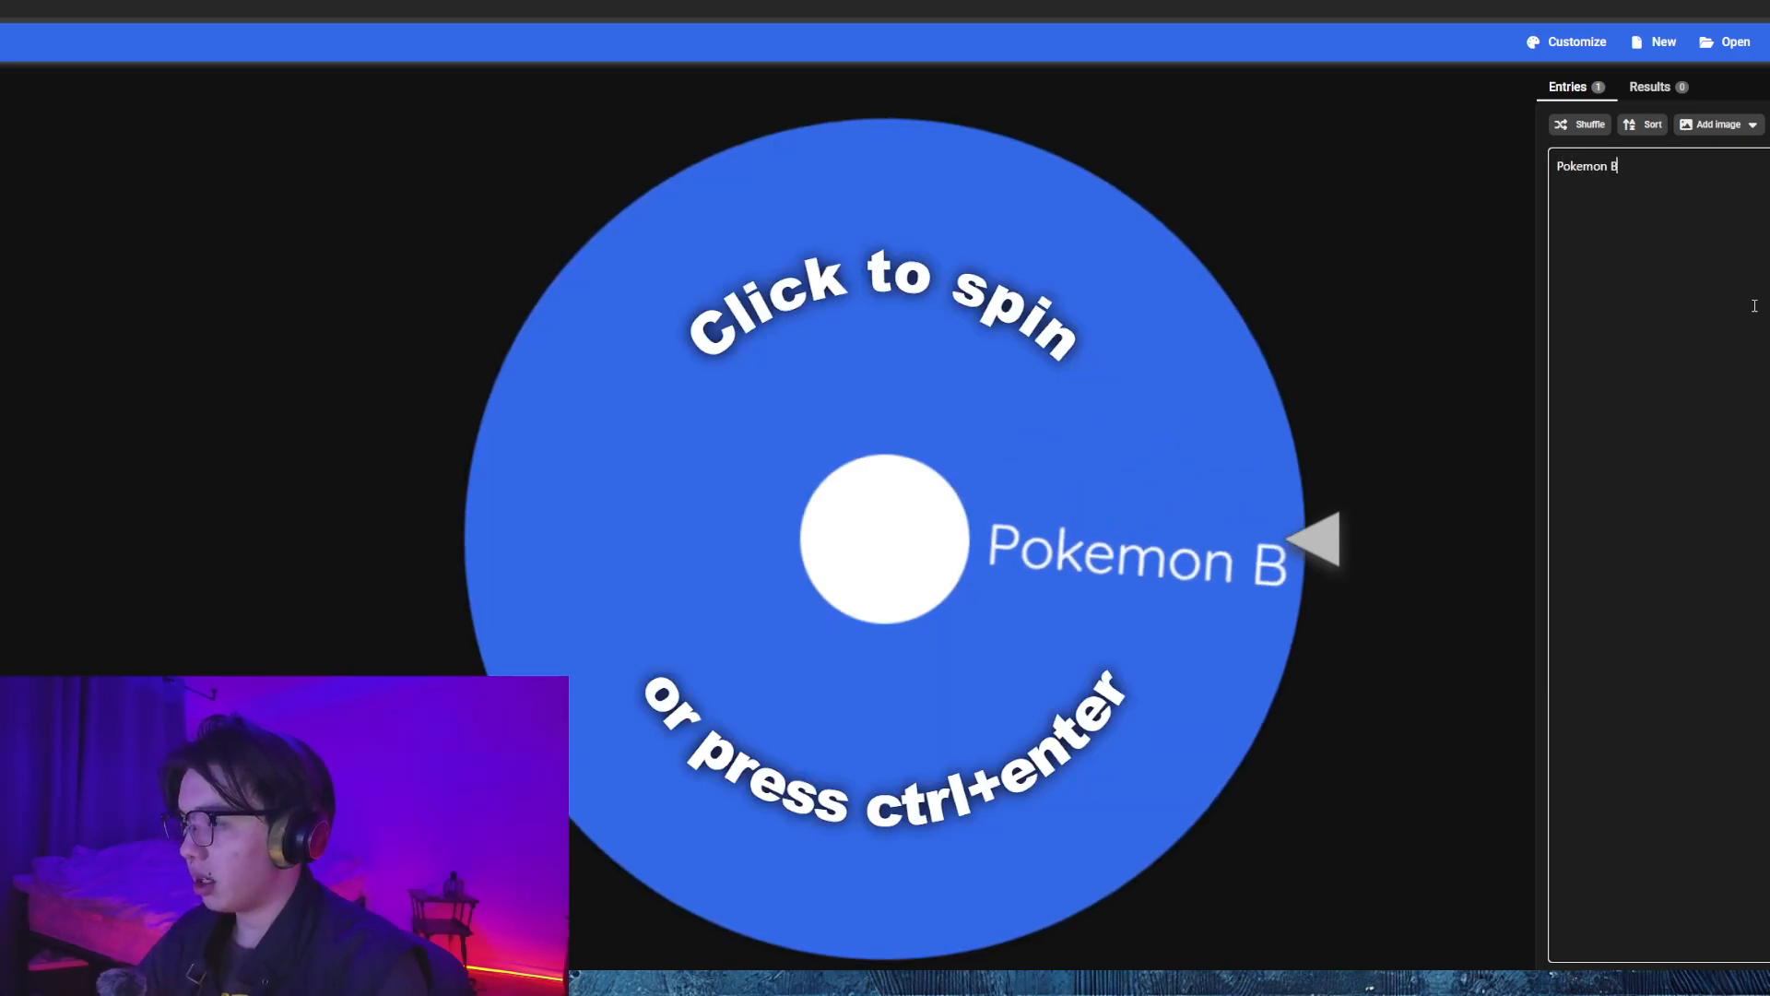
text(undle Prismatic)
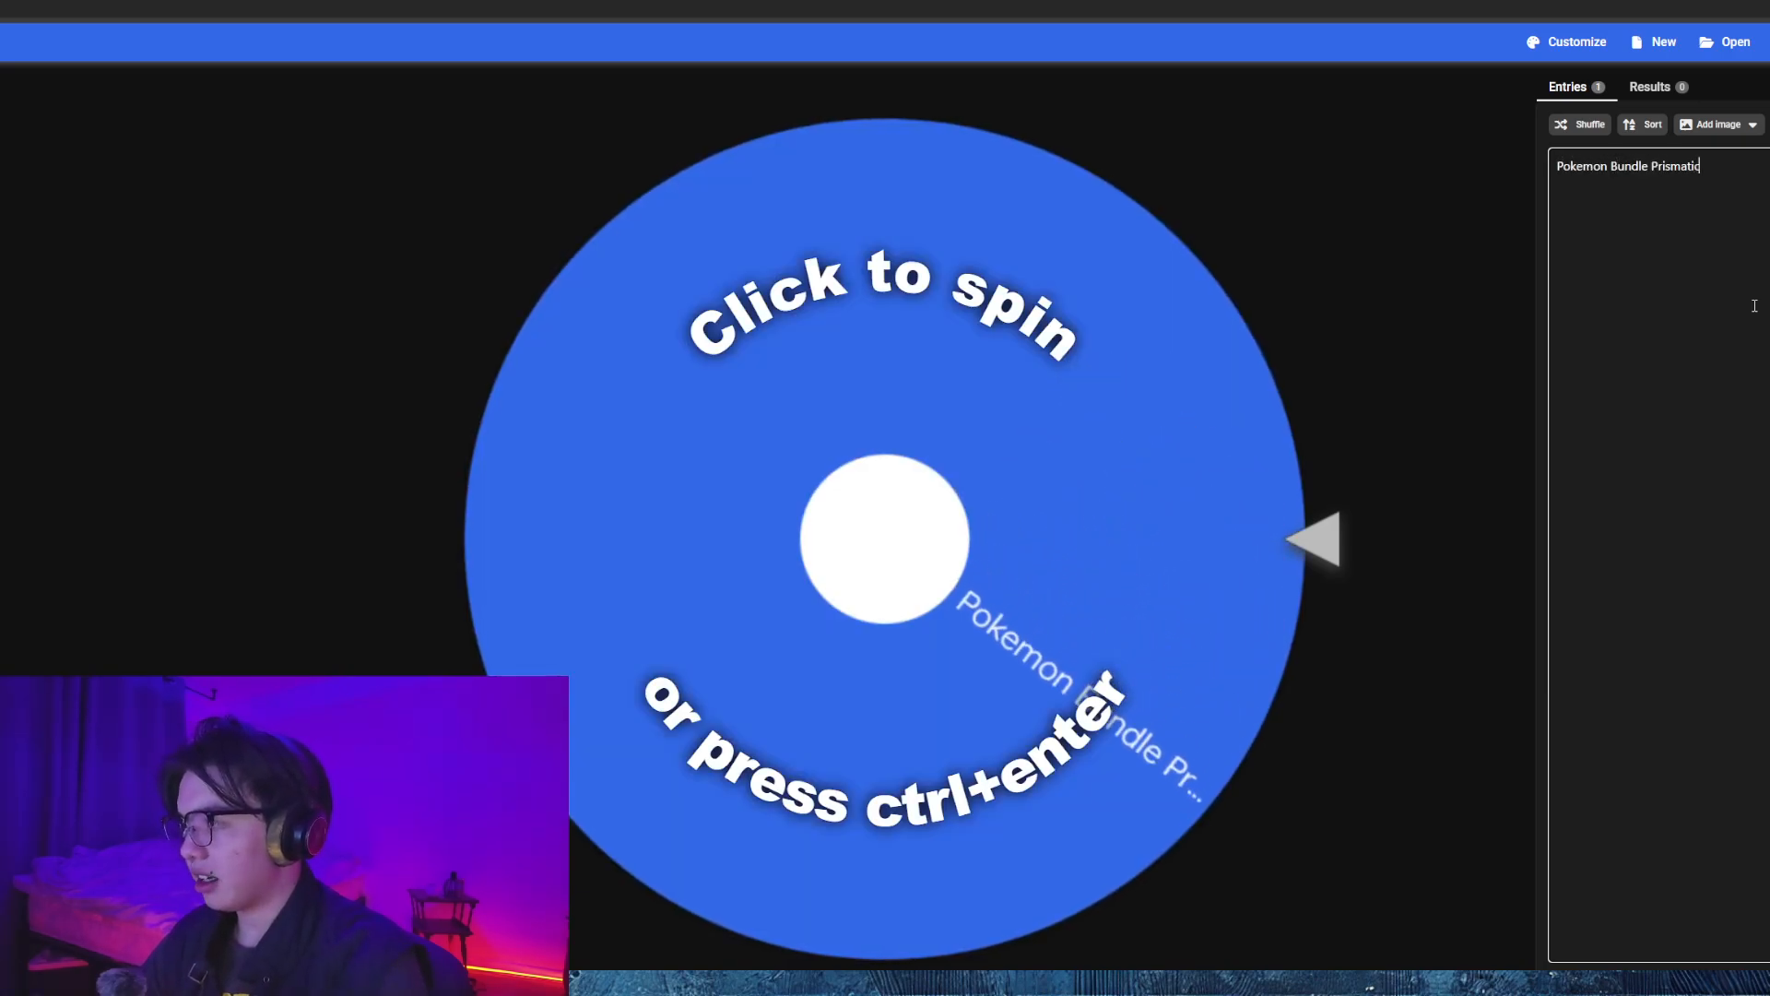
key(Return)
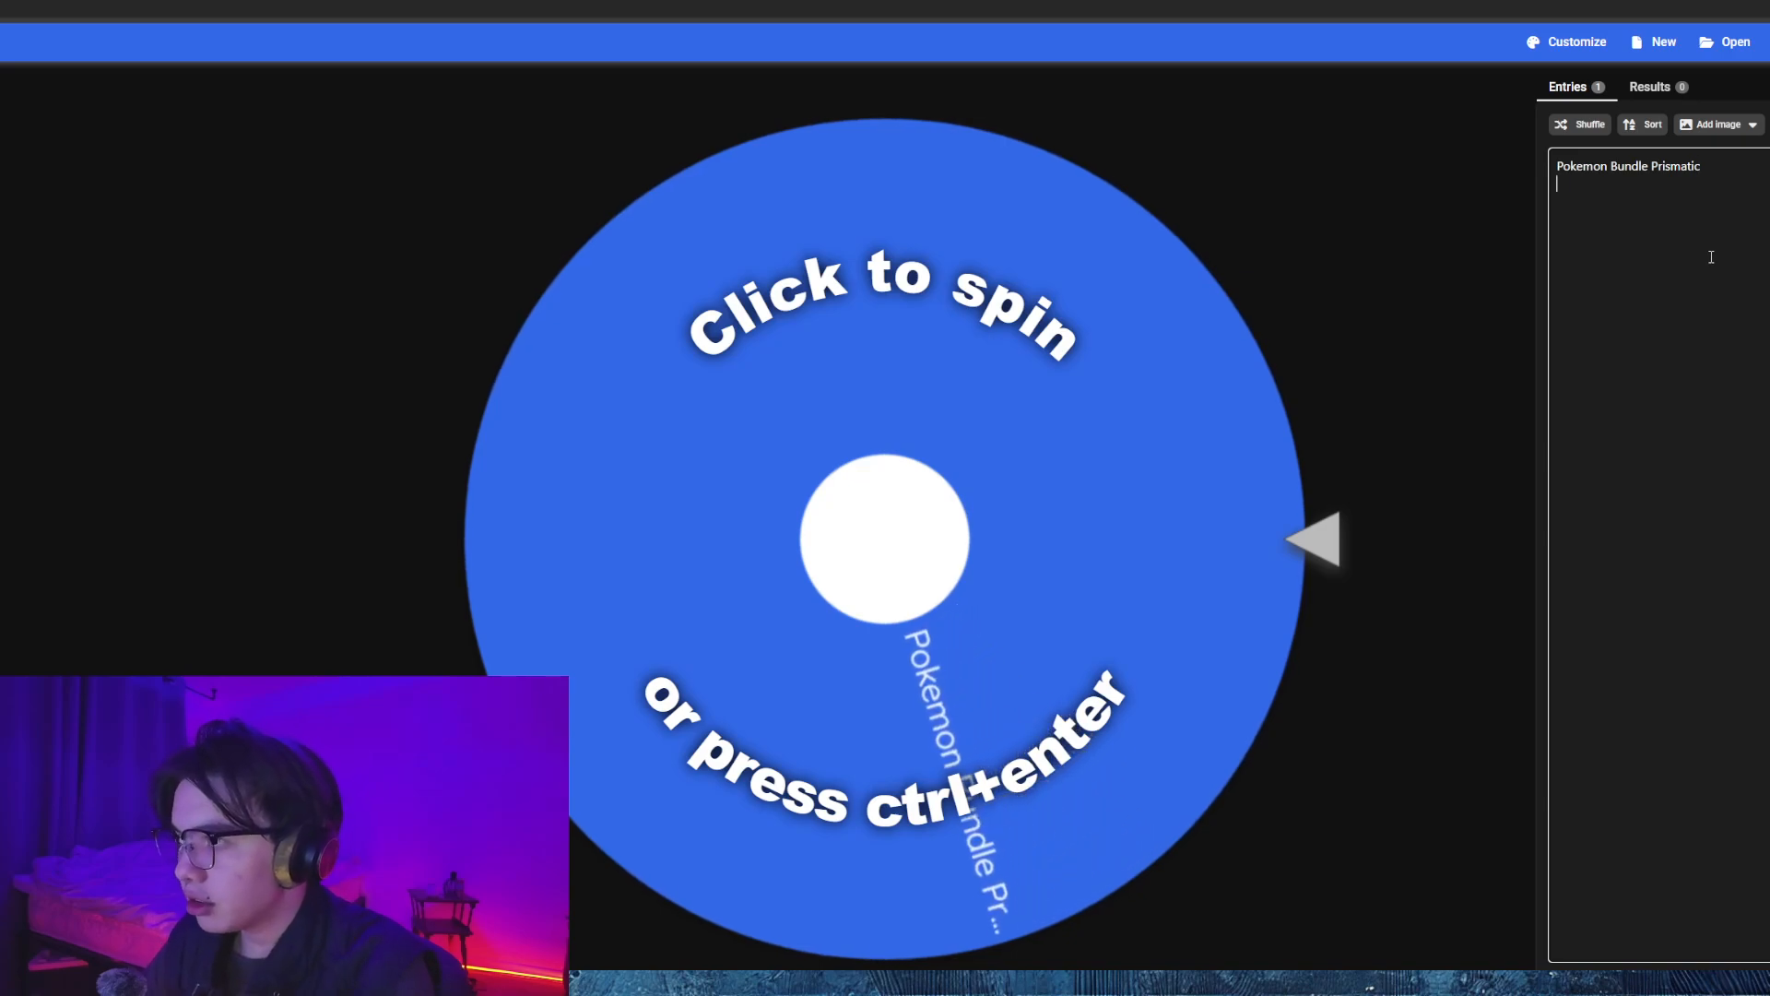
Add "Pokemon Bundle Charzard" as the second entry on the wheel.
text(Poke)
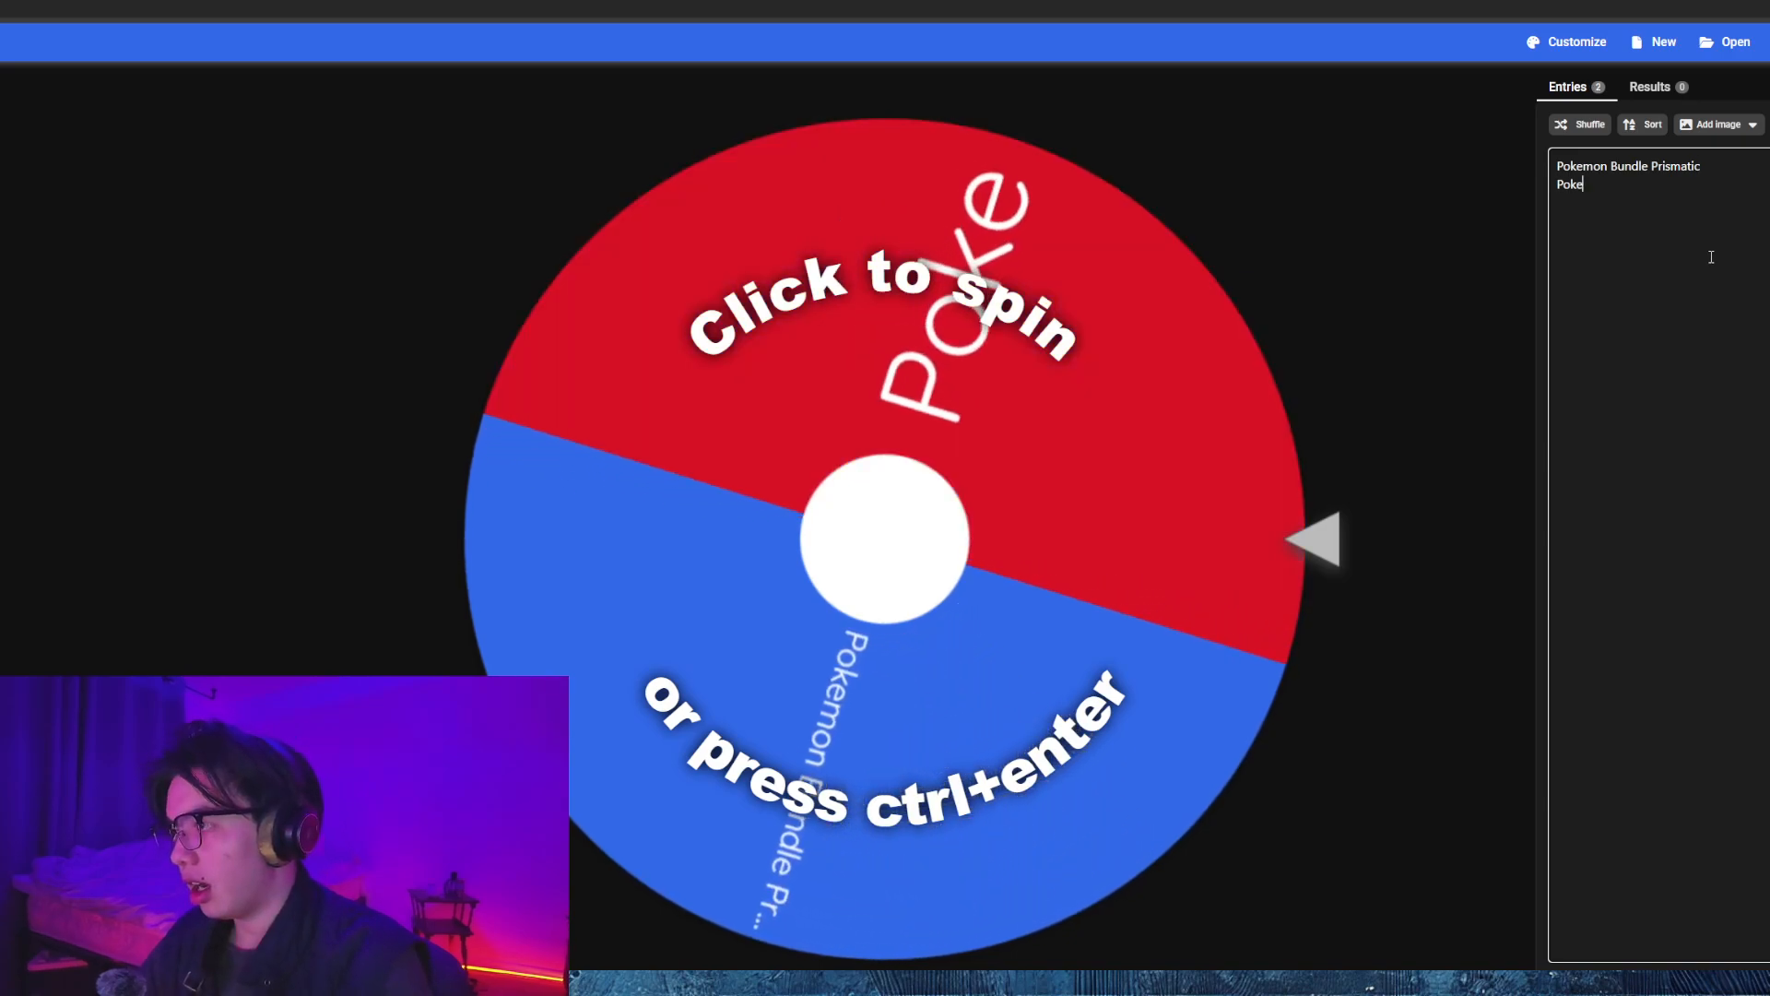
text(mon Bundle)
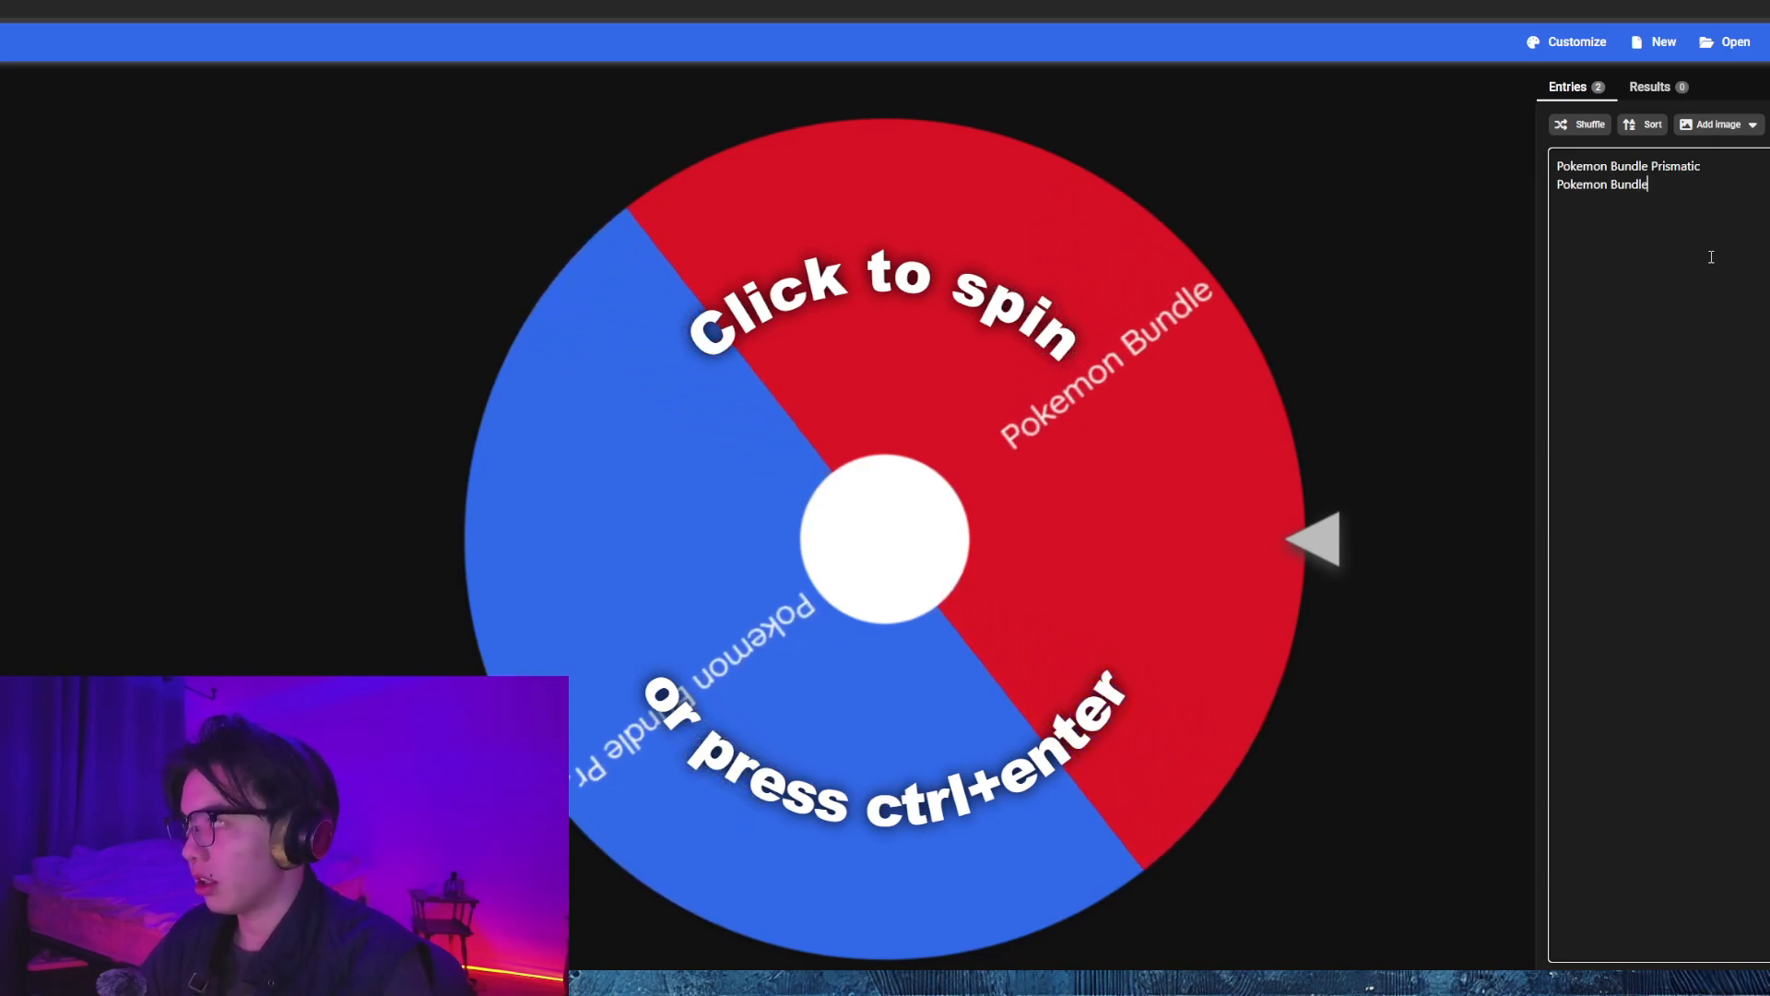
text( cHAR)
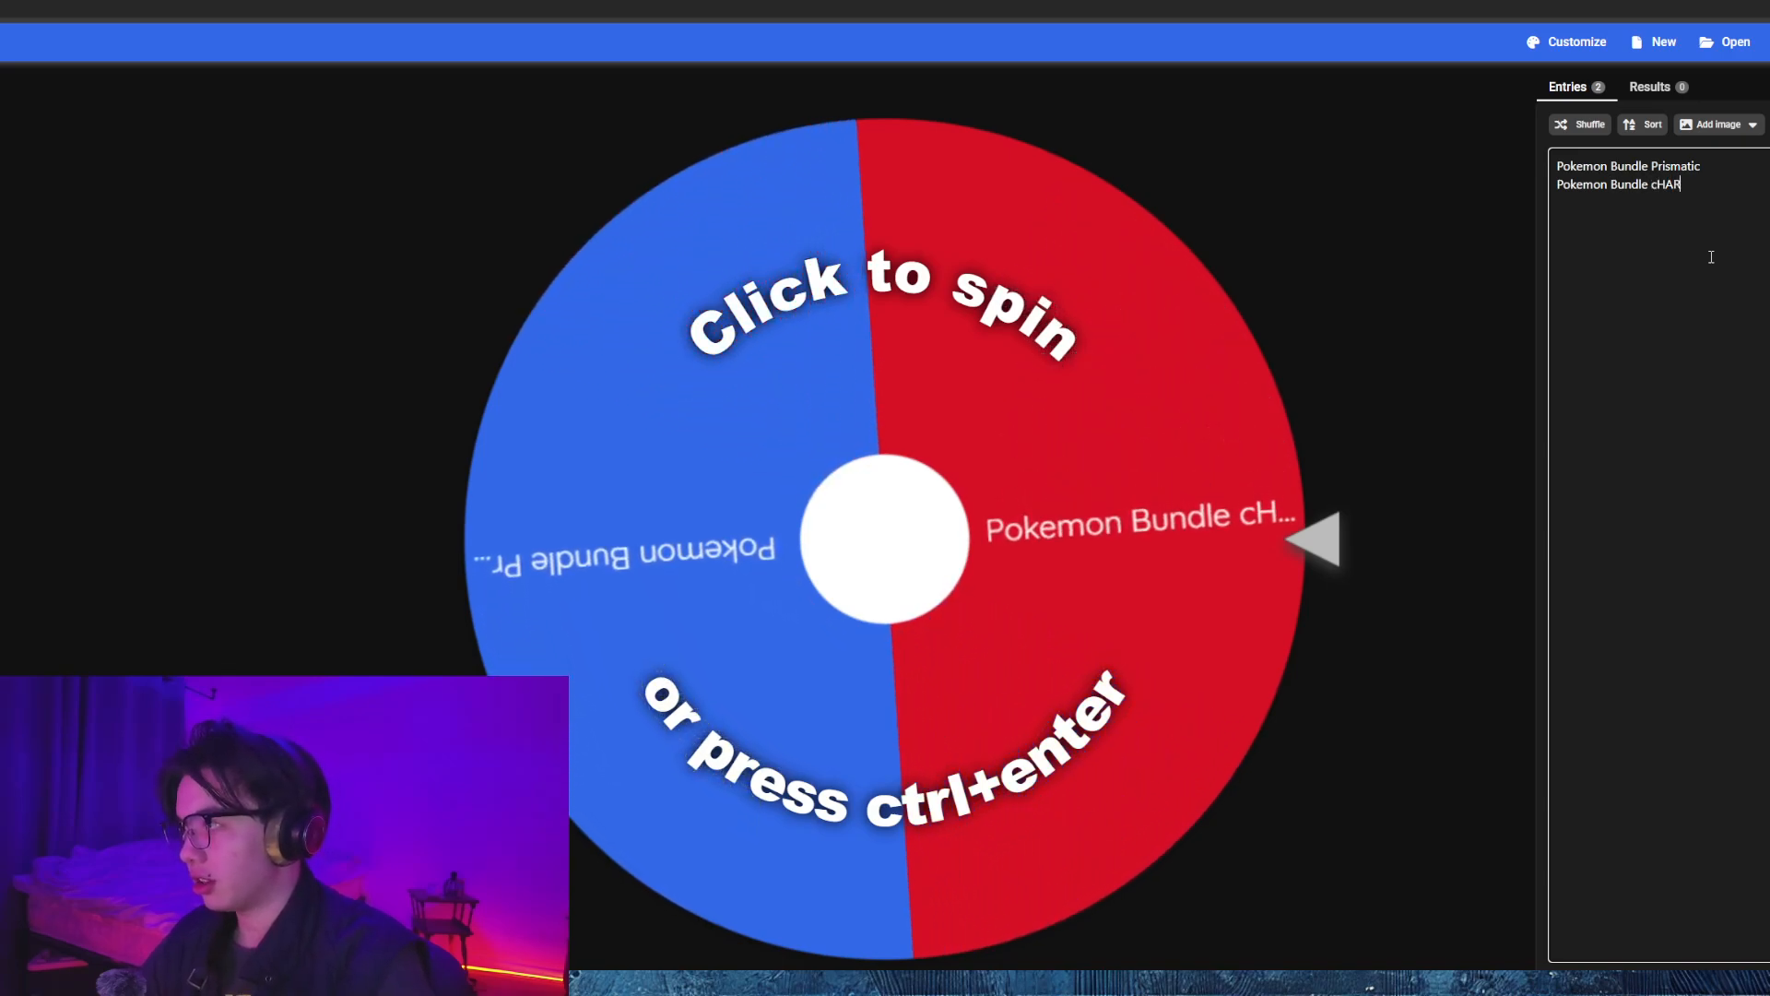
key(BackSpace)
key(BackSpace)
text(C)
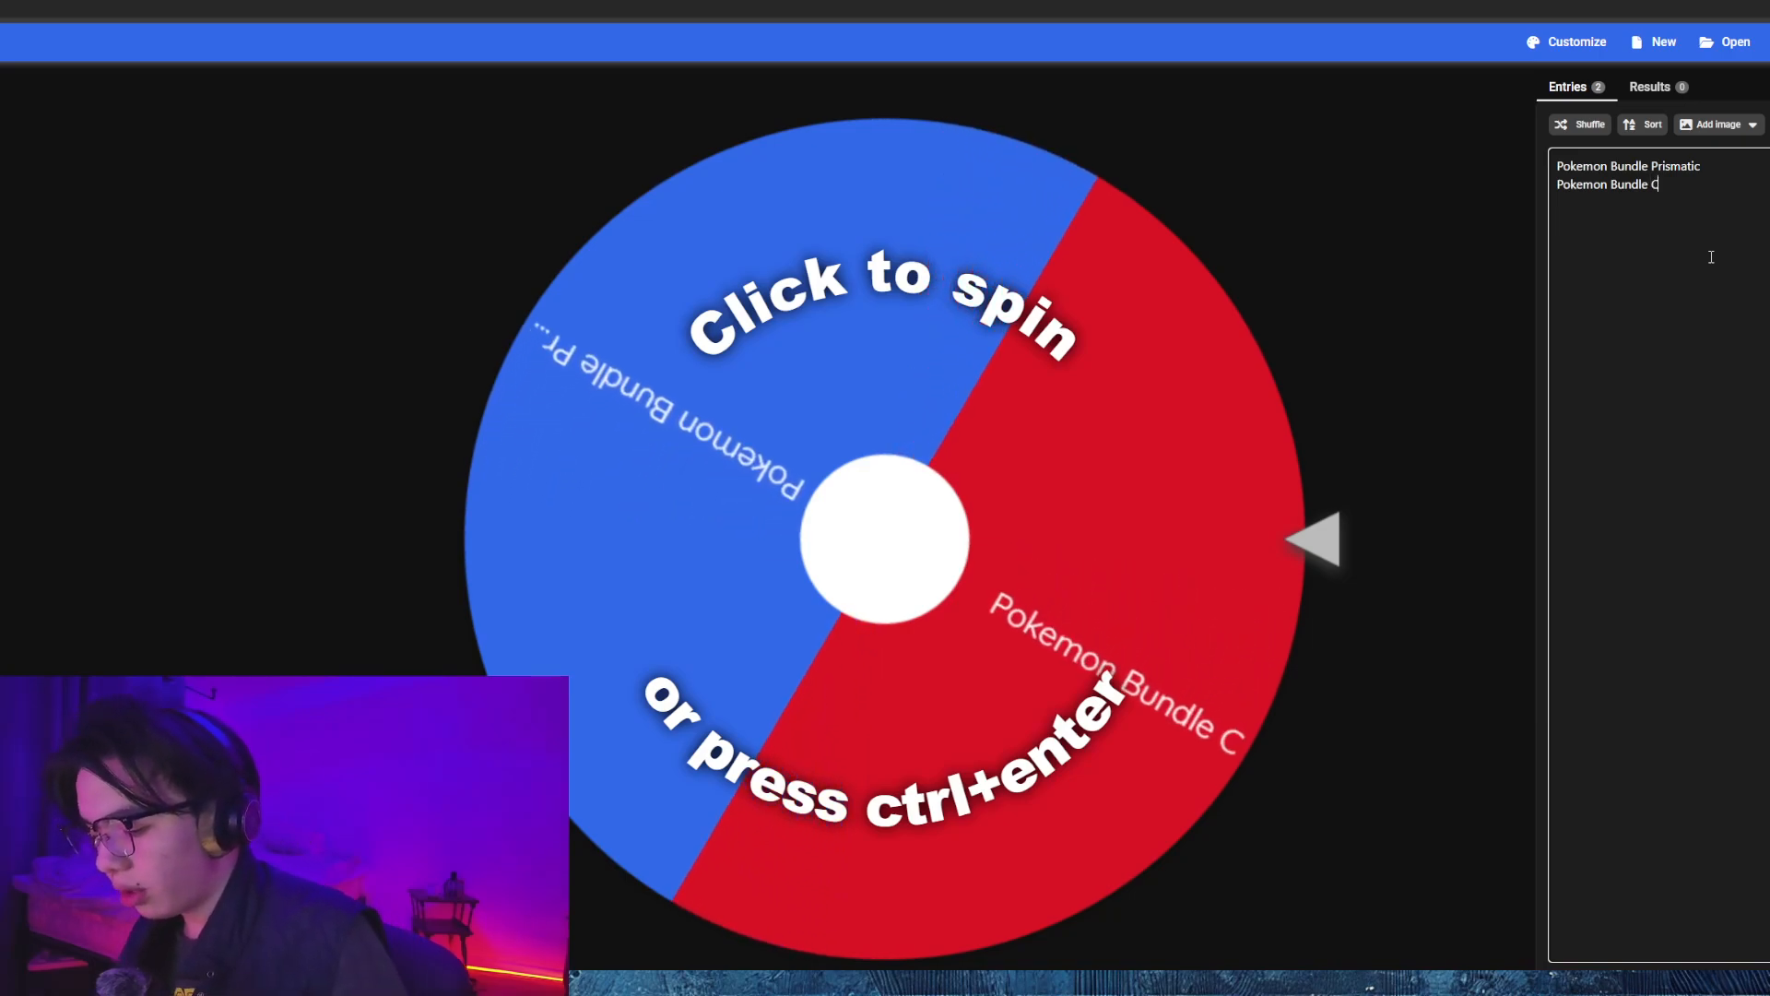
text(harzr)
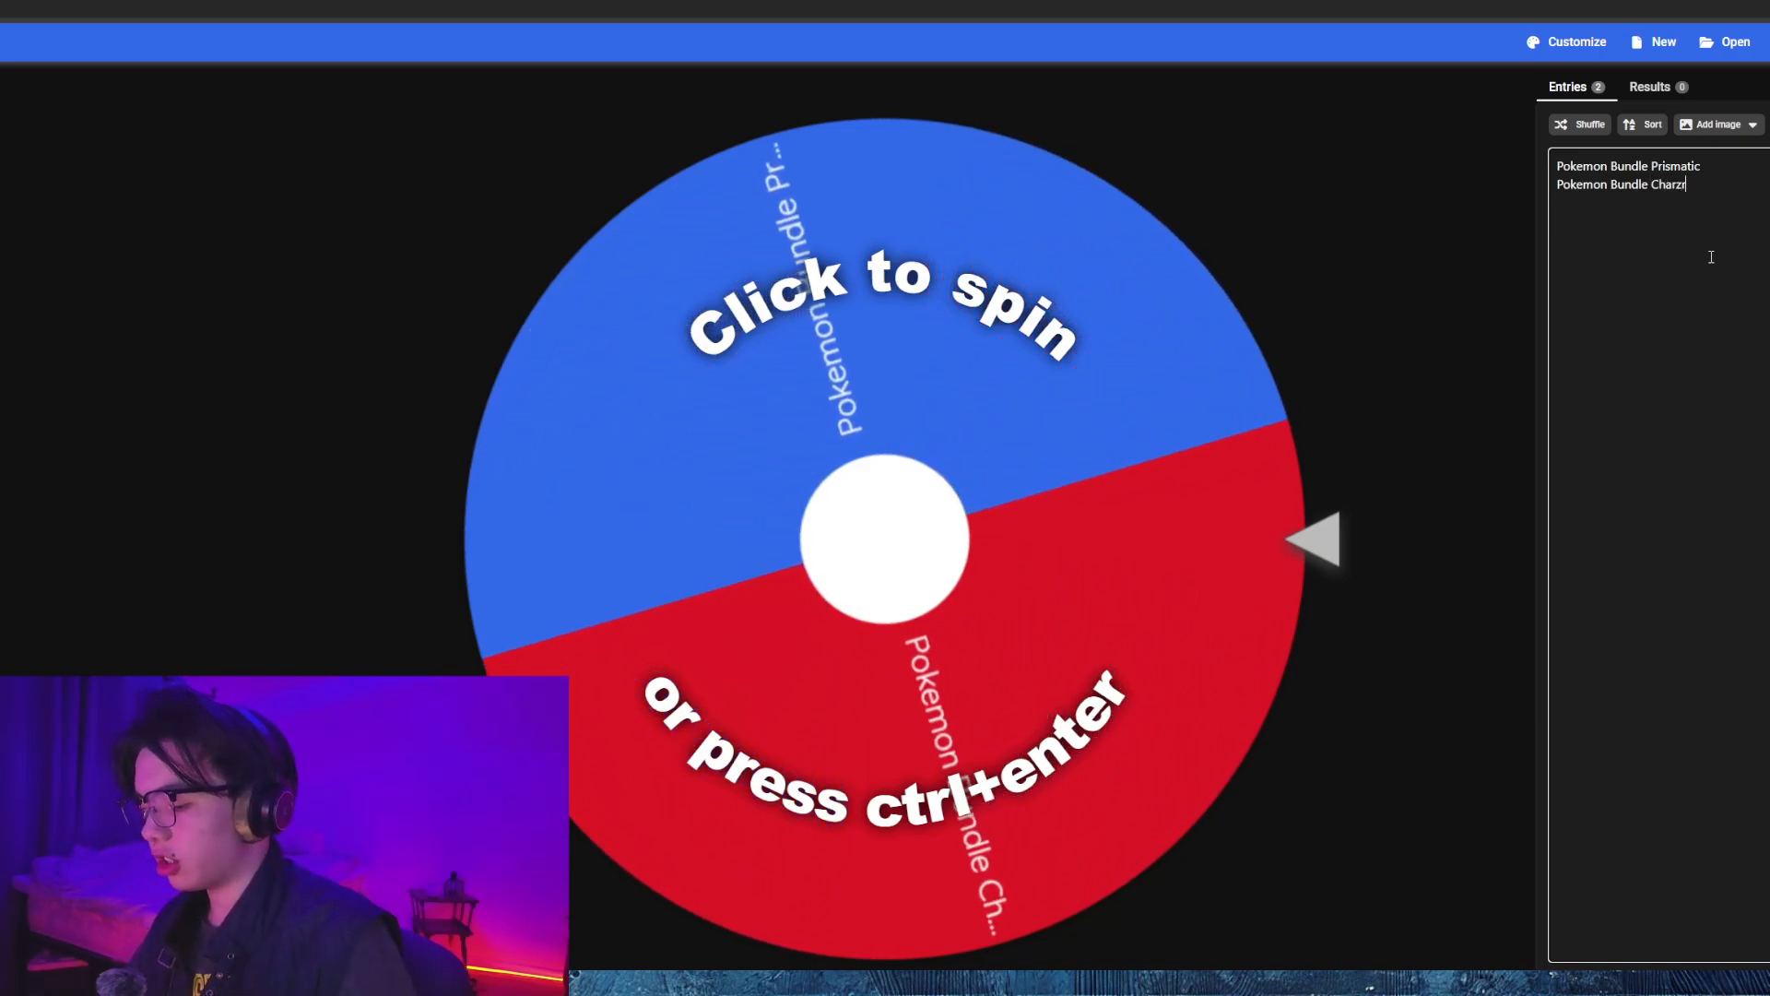
key(BackSpace)
text(ard)
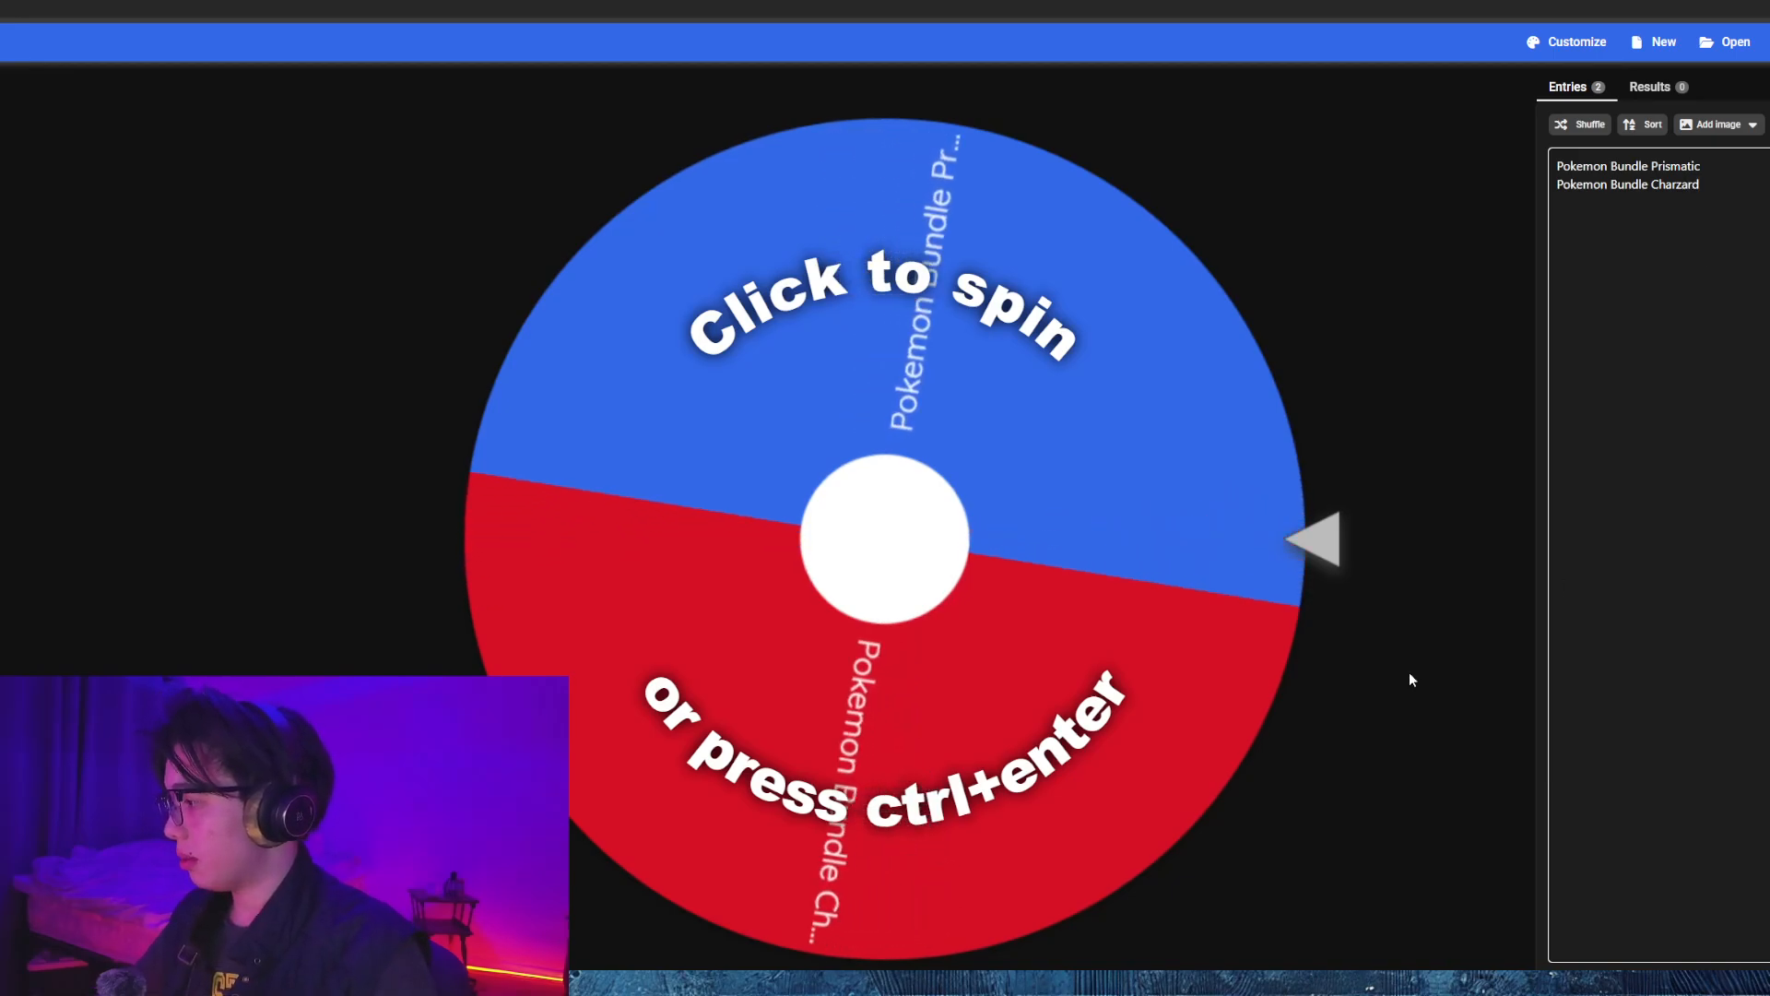
Spin the wheel to pick between the two Pokemon bundle entries.
click(1024, 423)
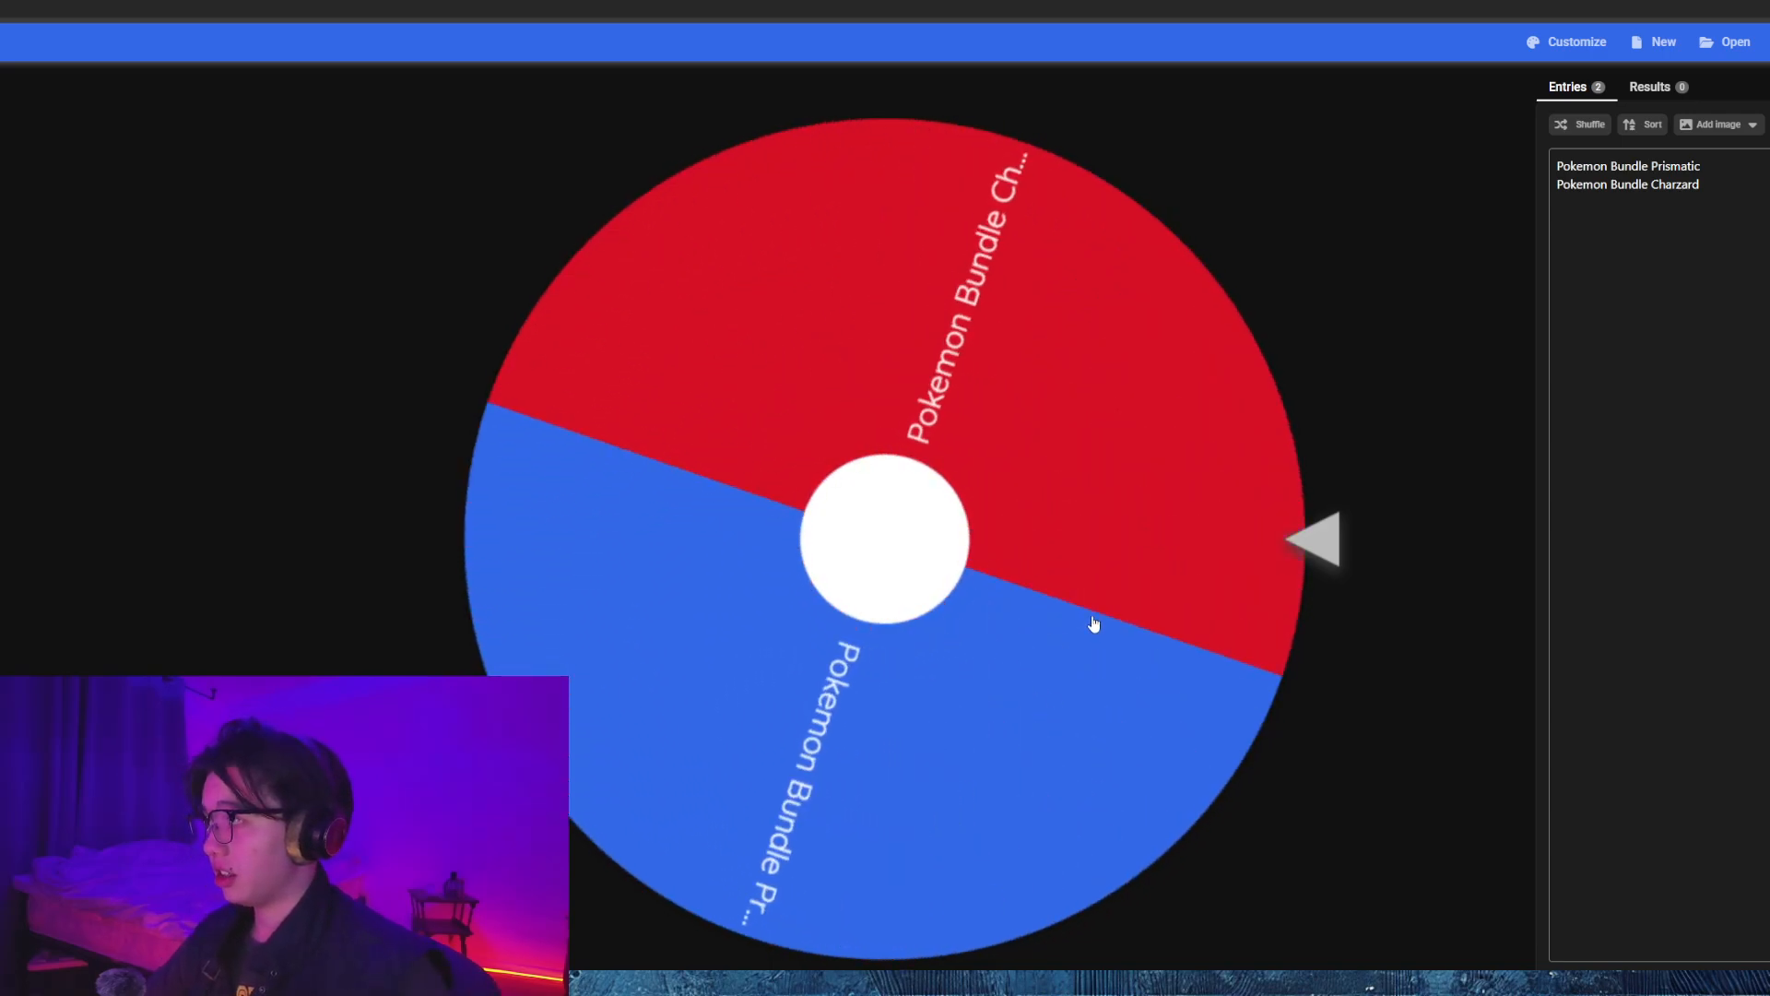
text(+)
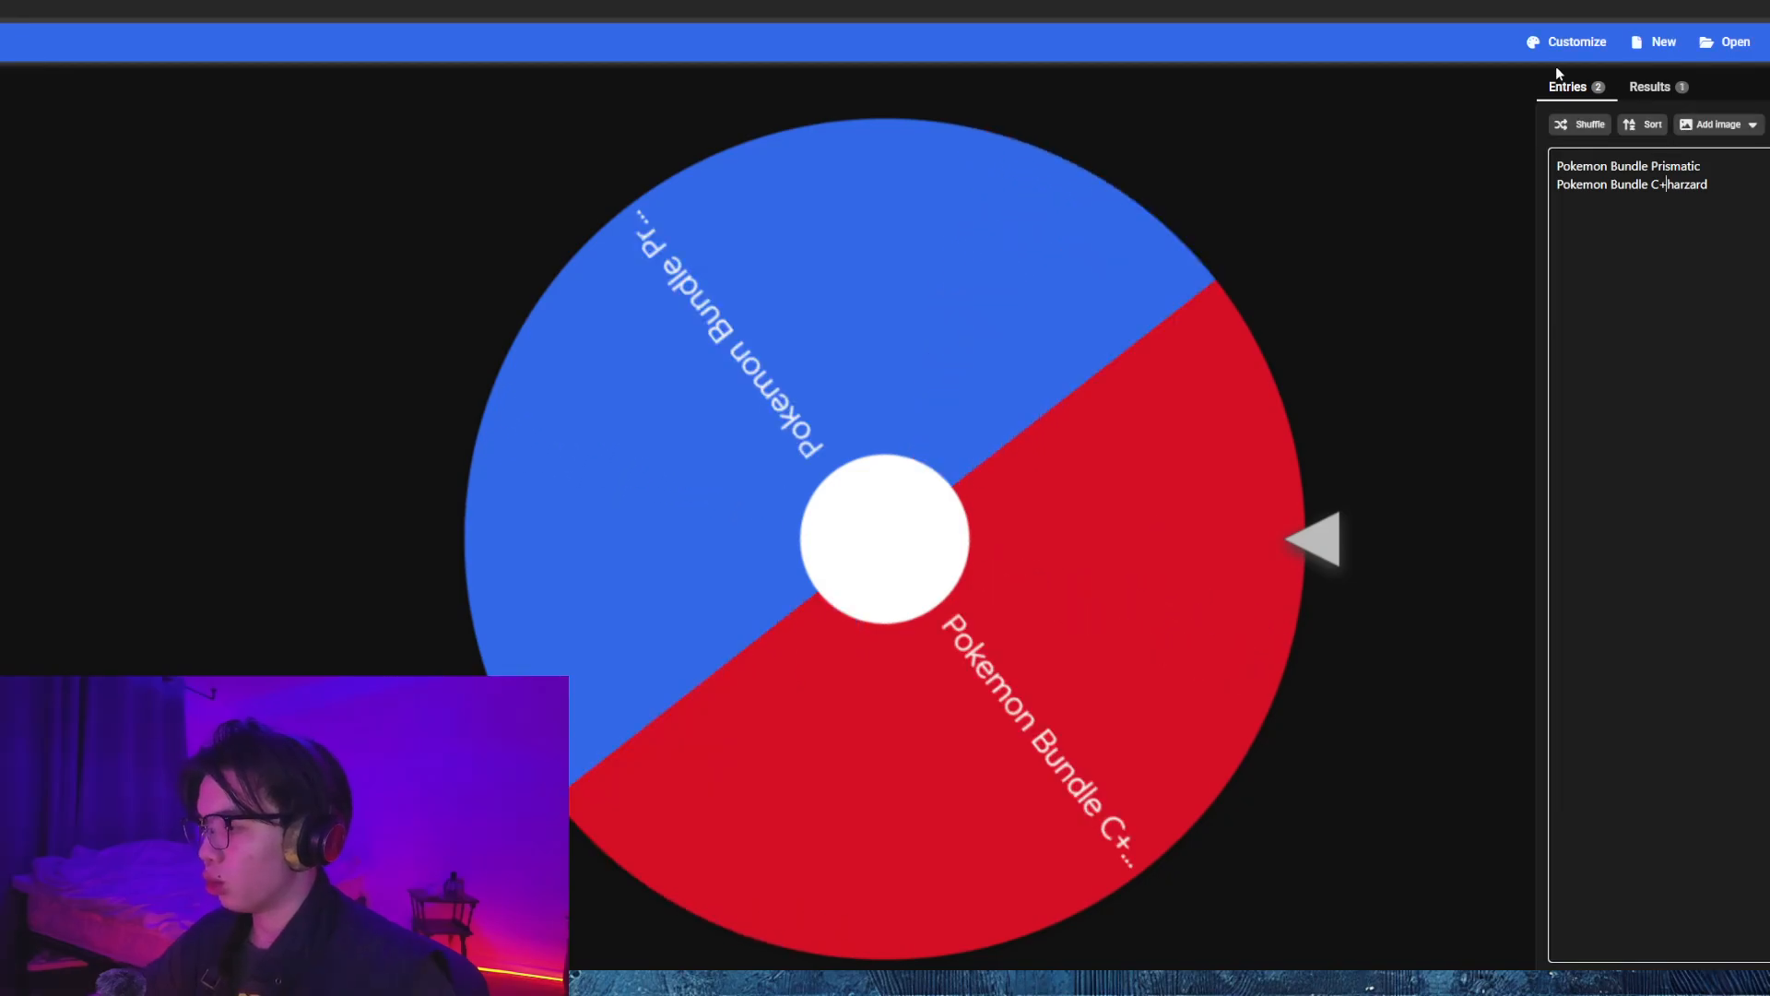
Open the wheel's customization settings and look through the sounds available for playing during a spin.
click(1532, 43)
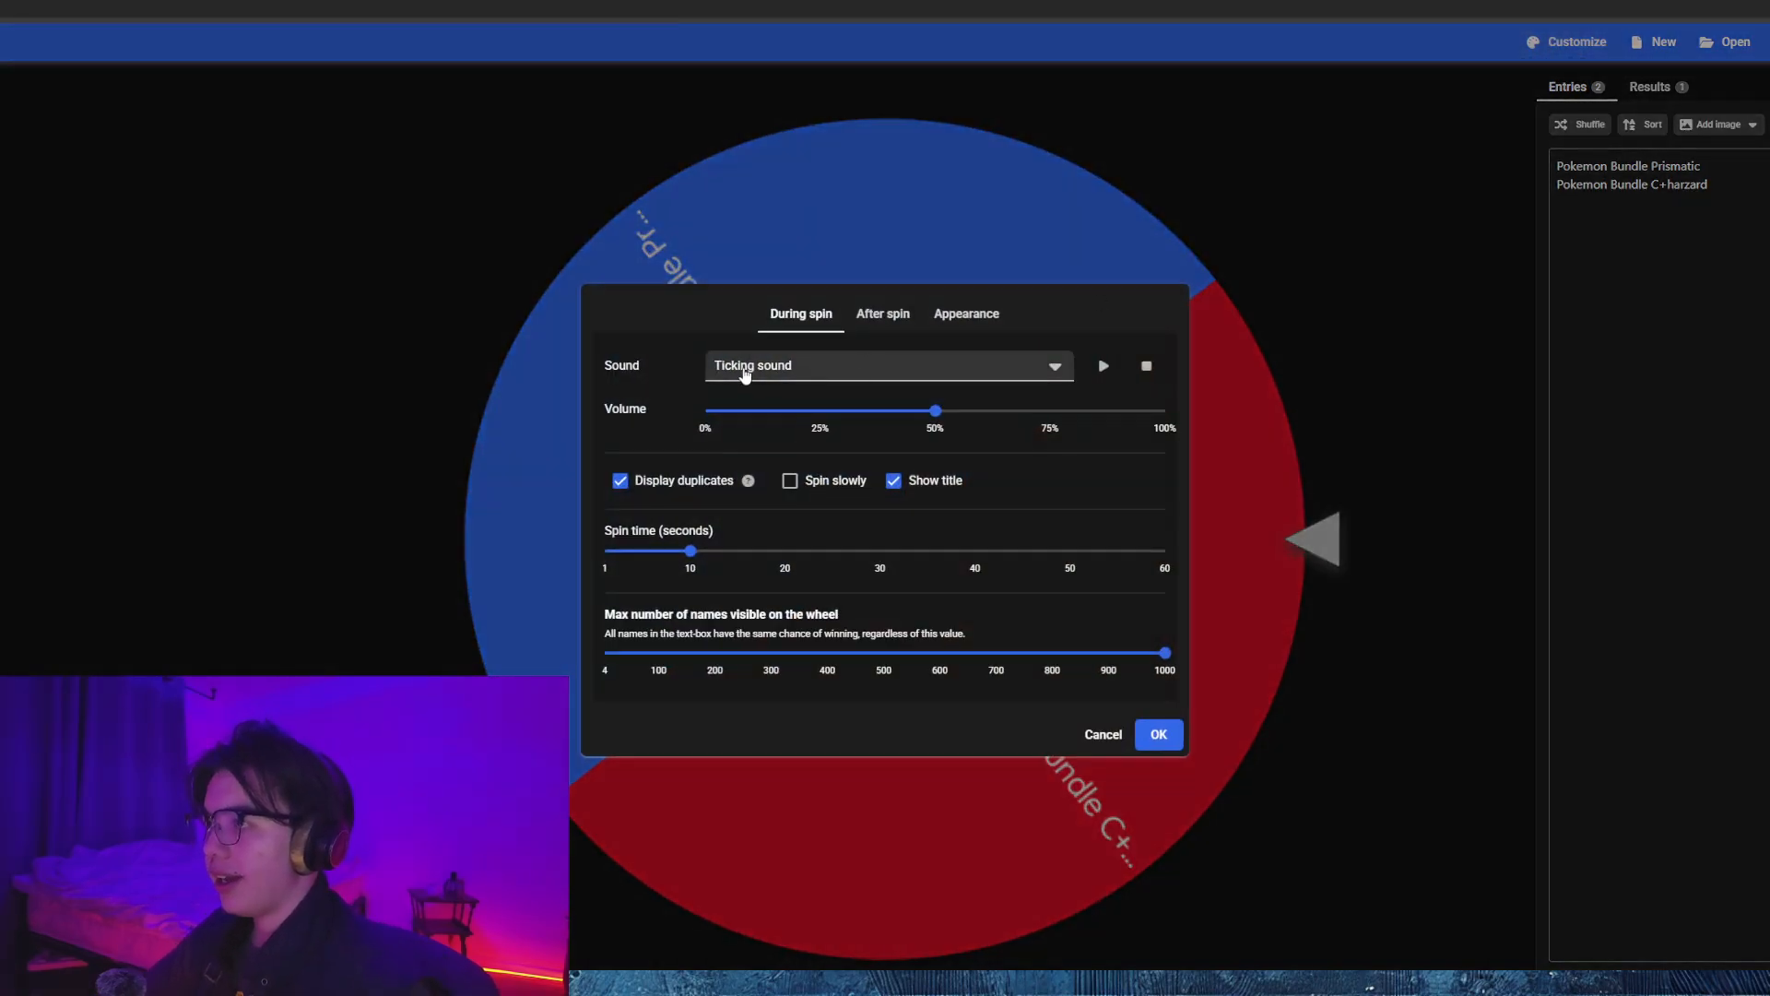
click(727, 367)
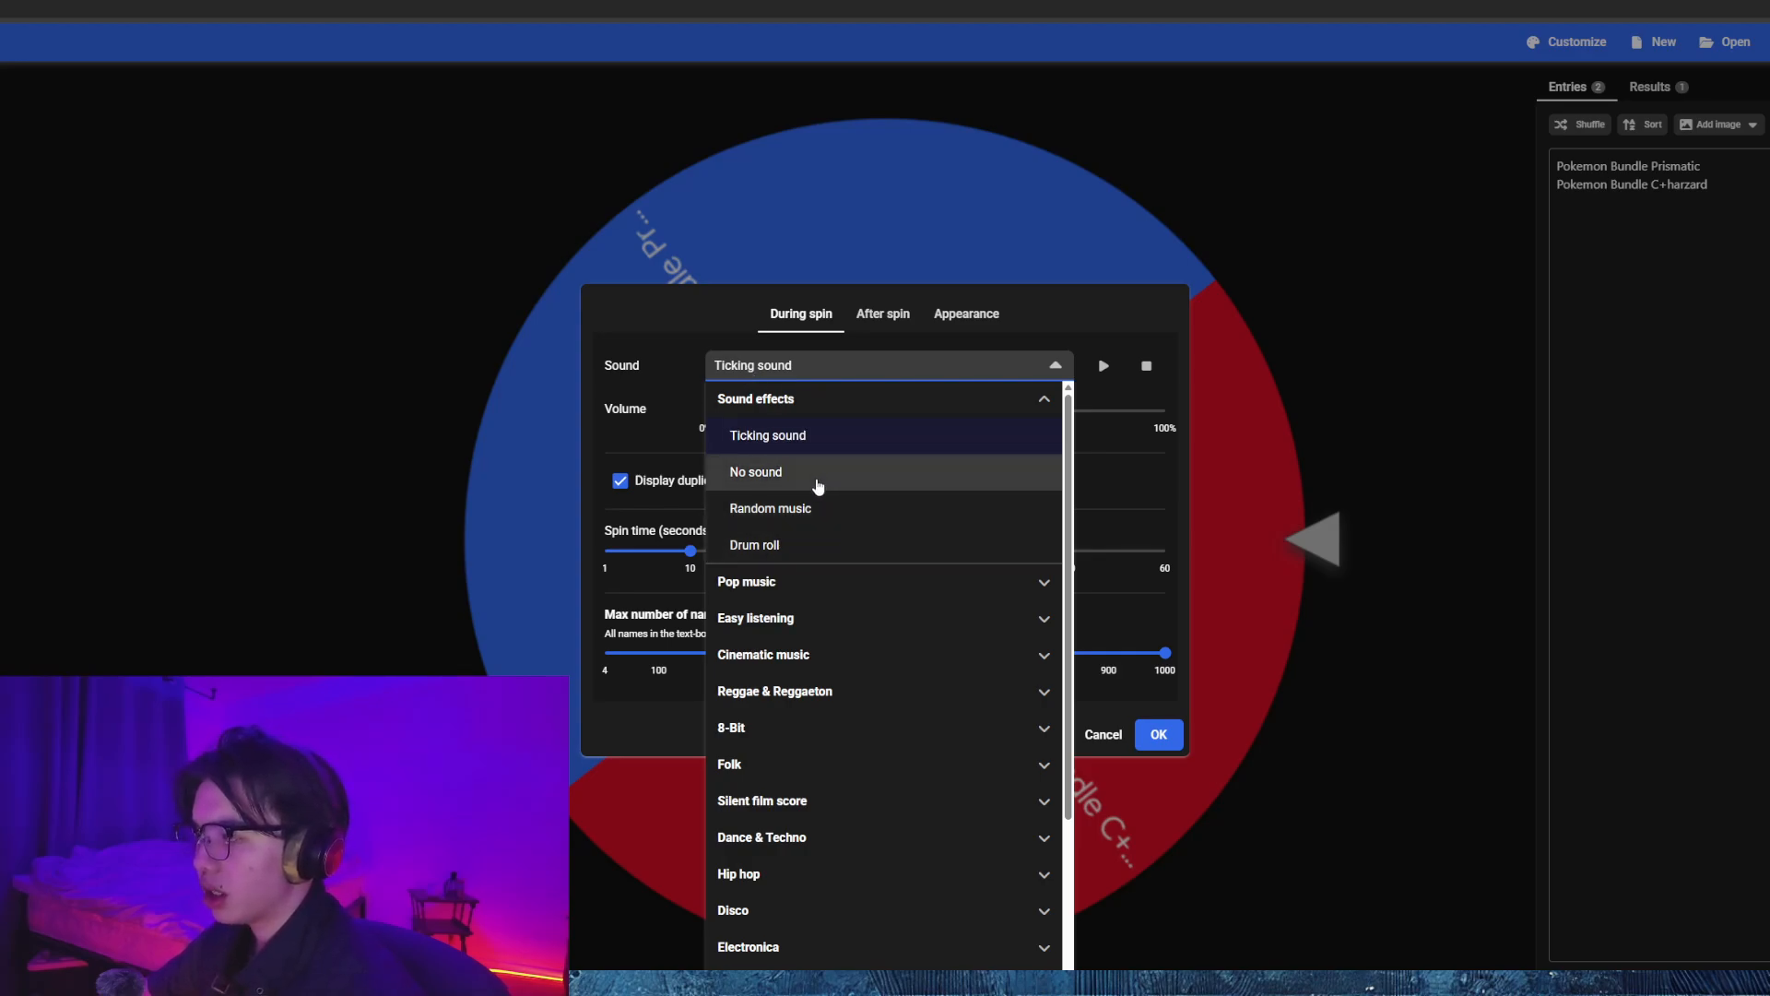
scroll(867, 526, down, 2)
scroll(876, 514, up, 2)
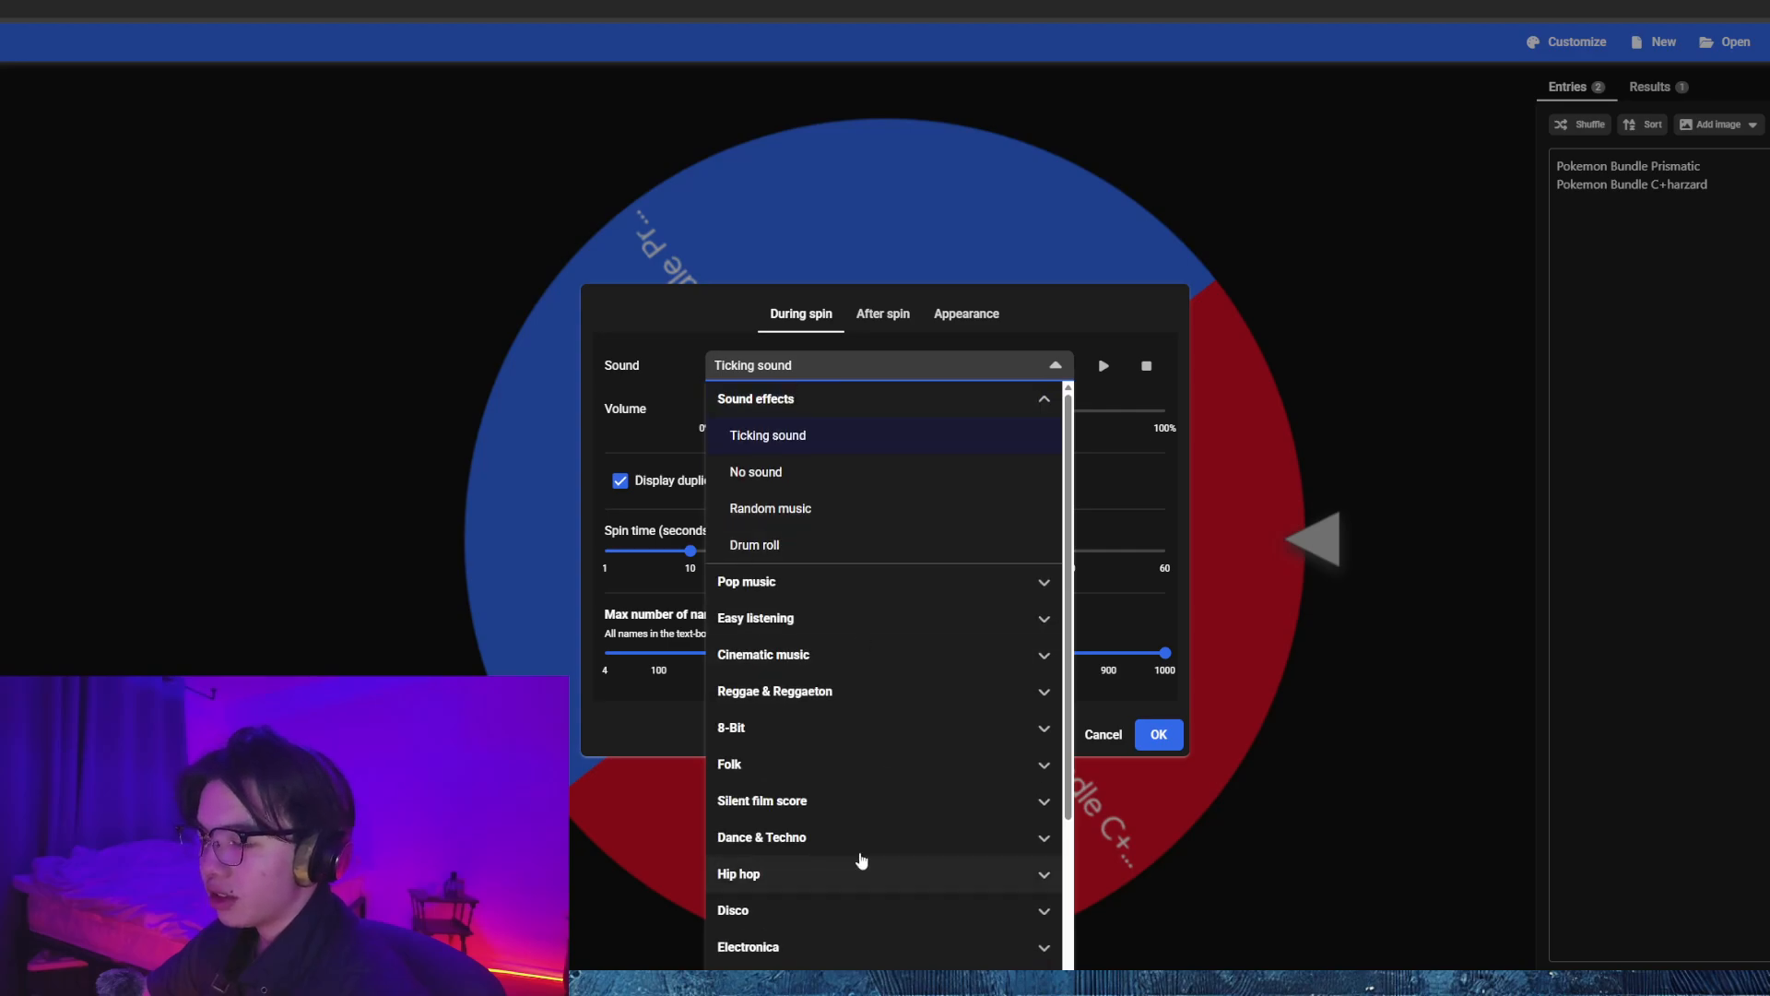
scroll(862, 859, down, 3)
click(1082, 302)
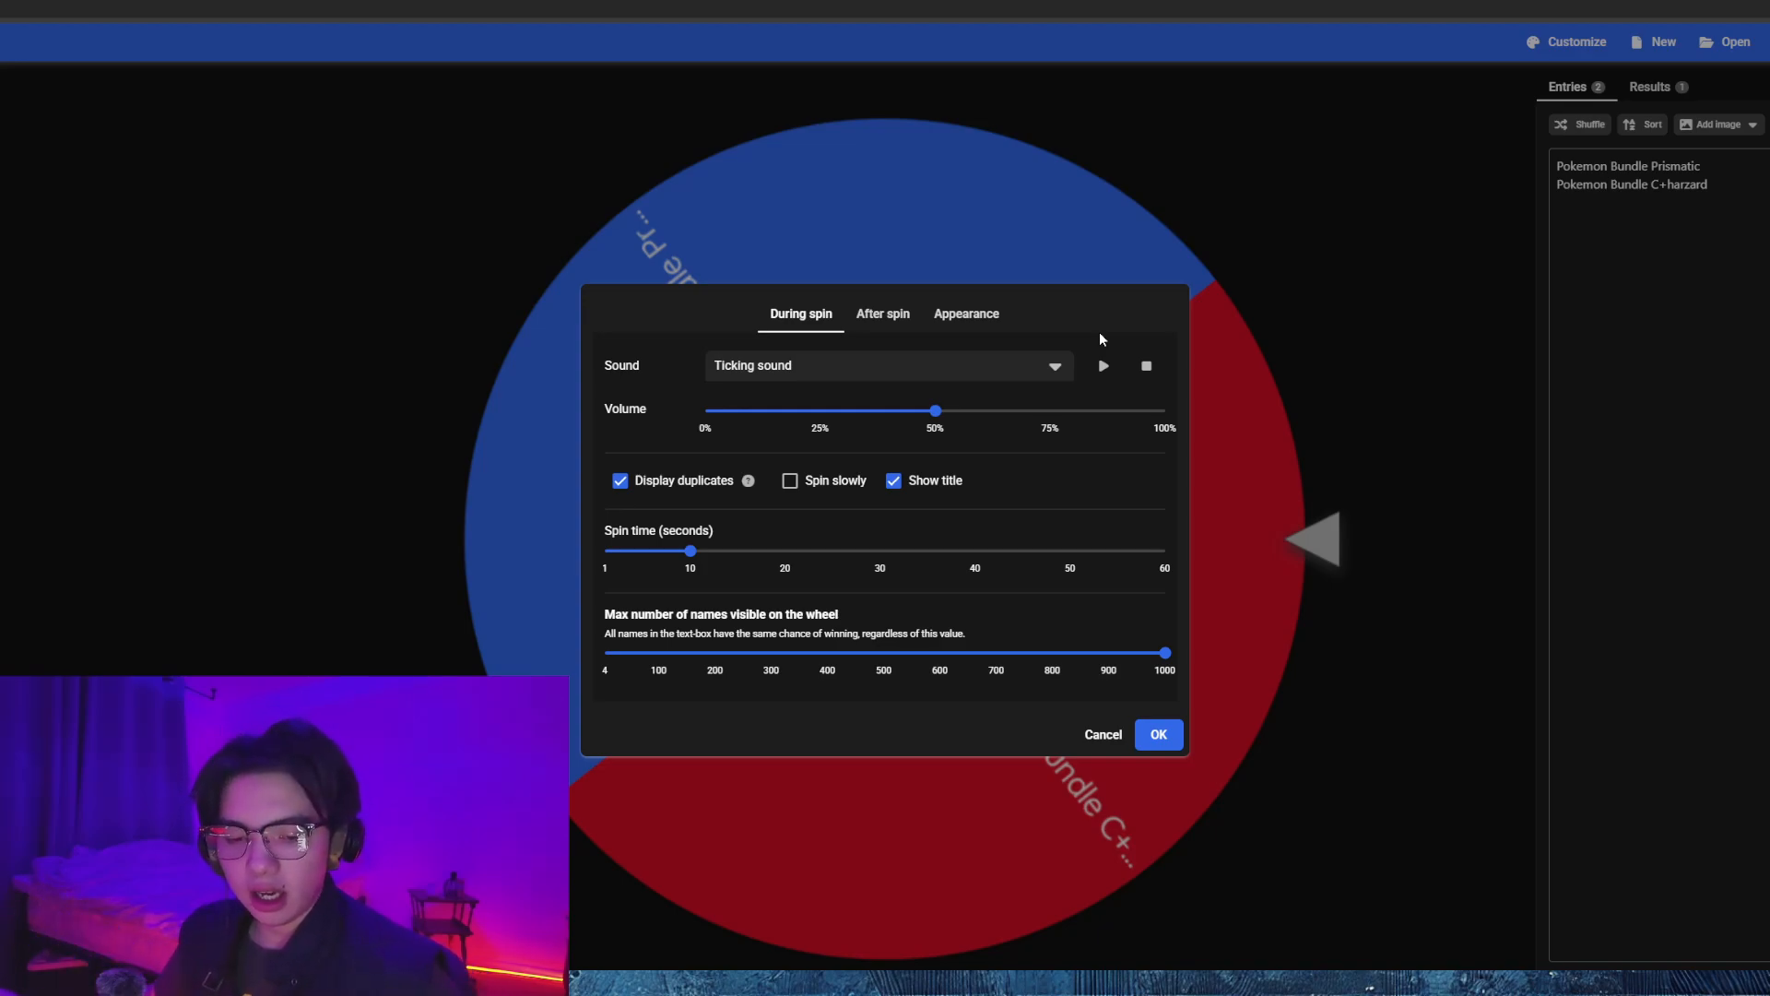
Shorten the wheel's spin time to about 4 seconds and review the note on the maximum number of visible names.
mouse_move(685, 550)
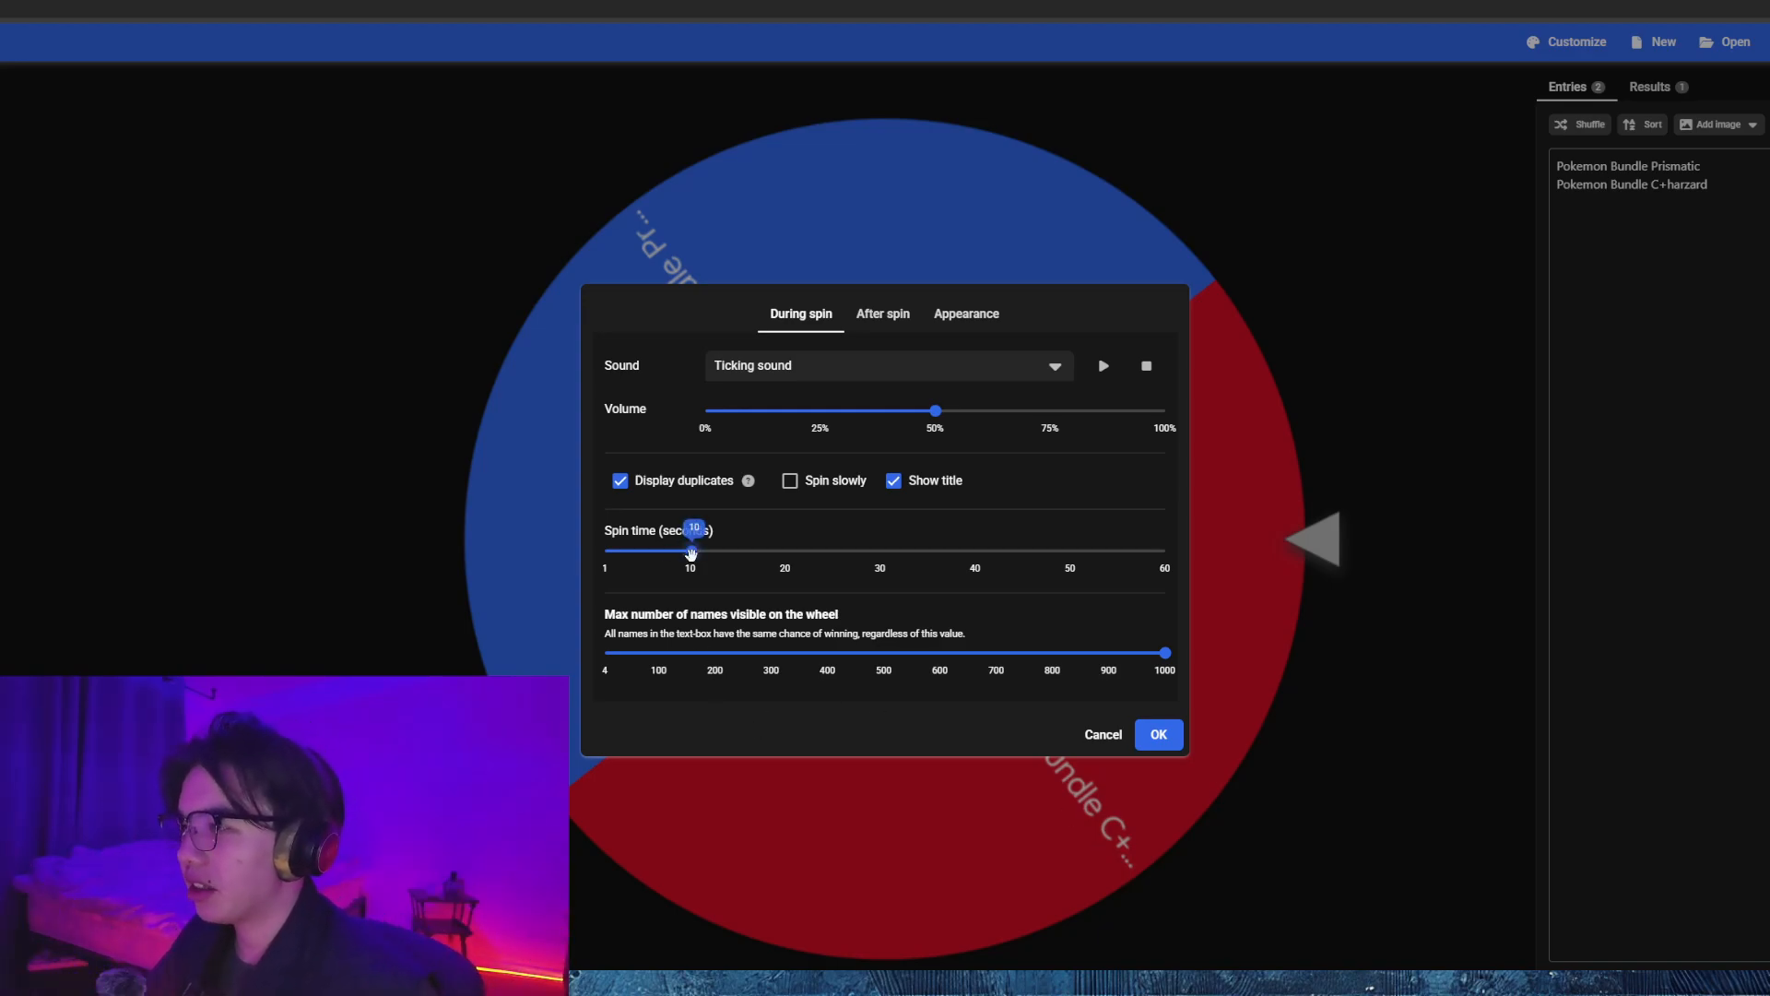
drag(691, 552, 633, 551)
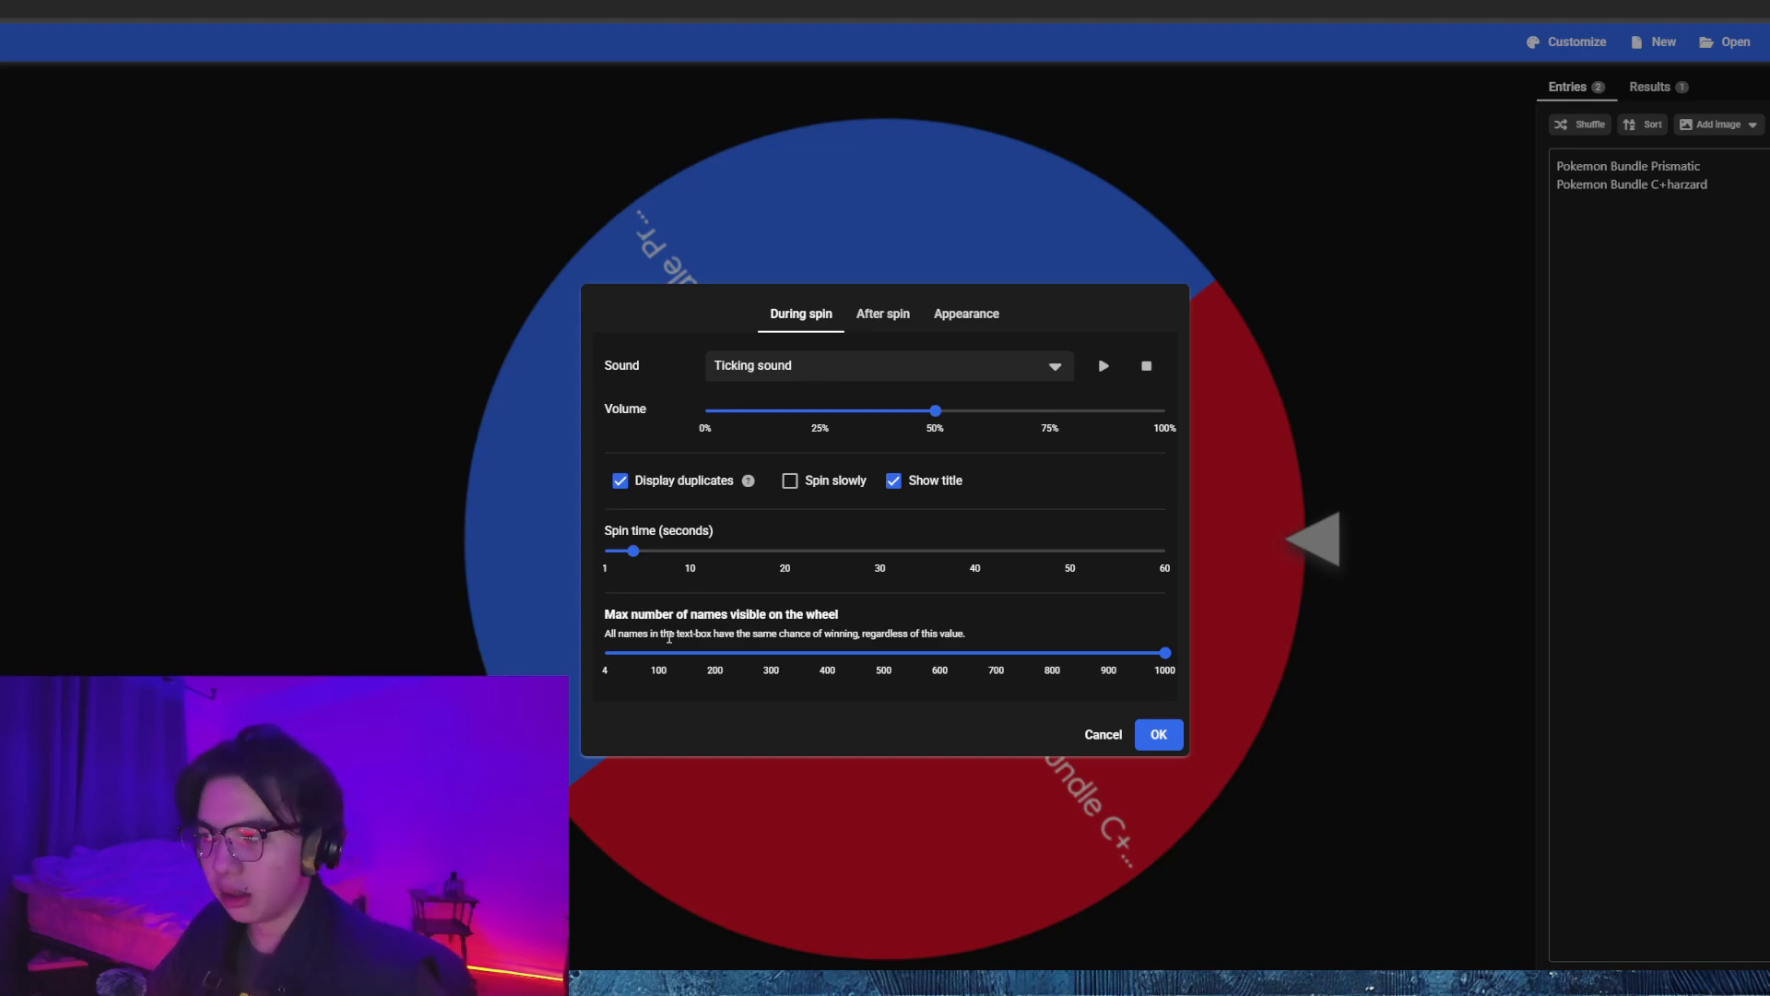
drag(713, 633, 984, 638)
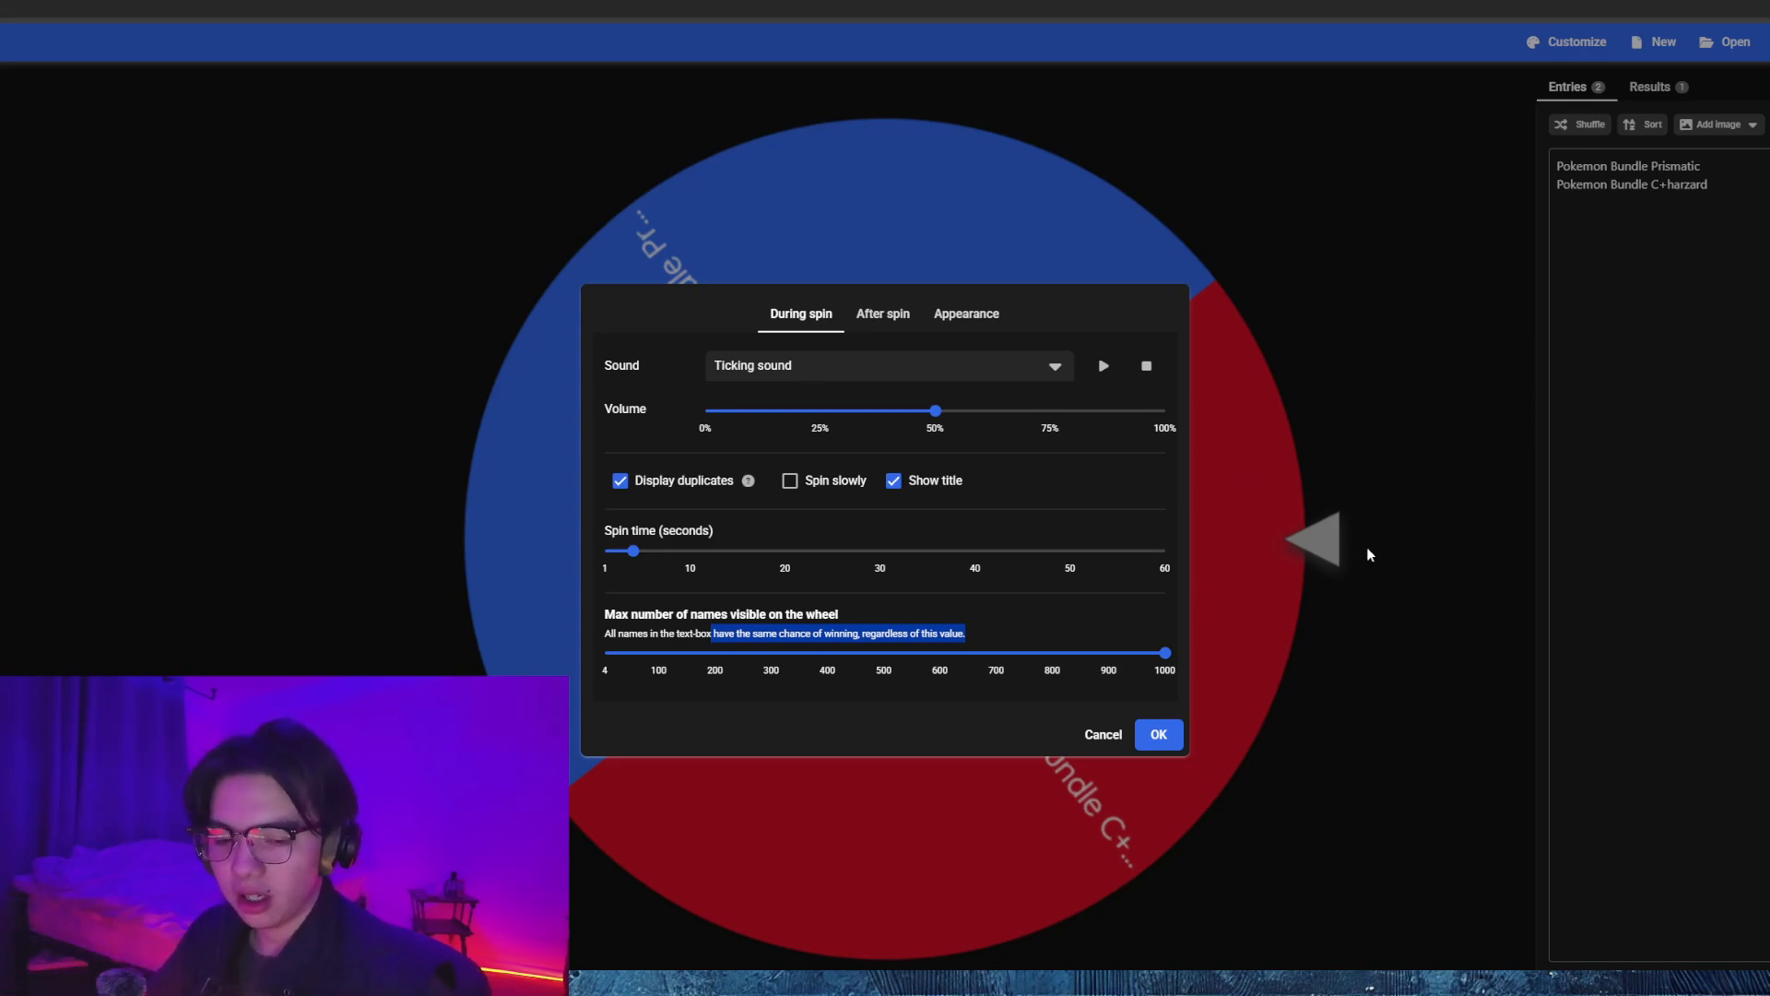
In the after-spin settings, change the winner popup message to "Won the Pokemon Giveaway".
click(901, 316)
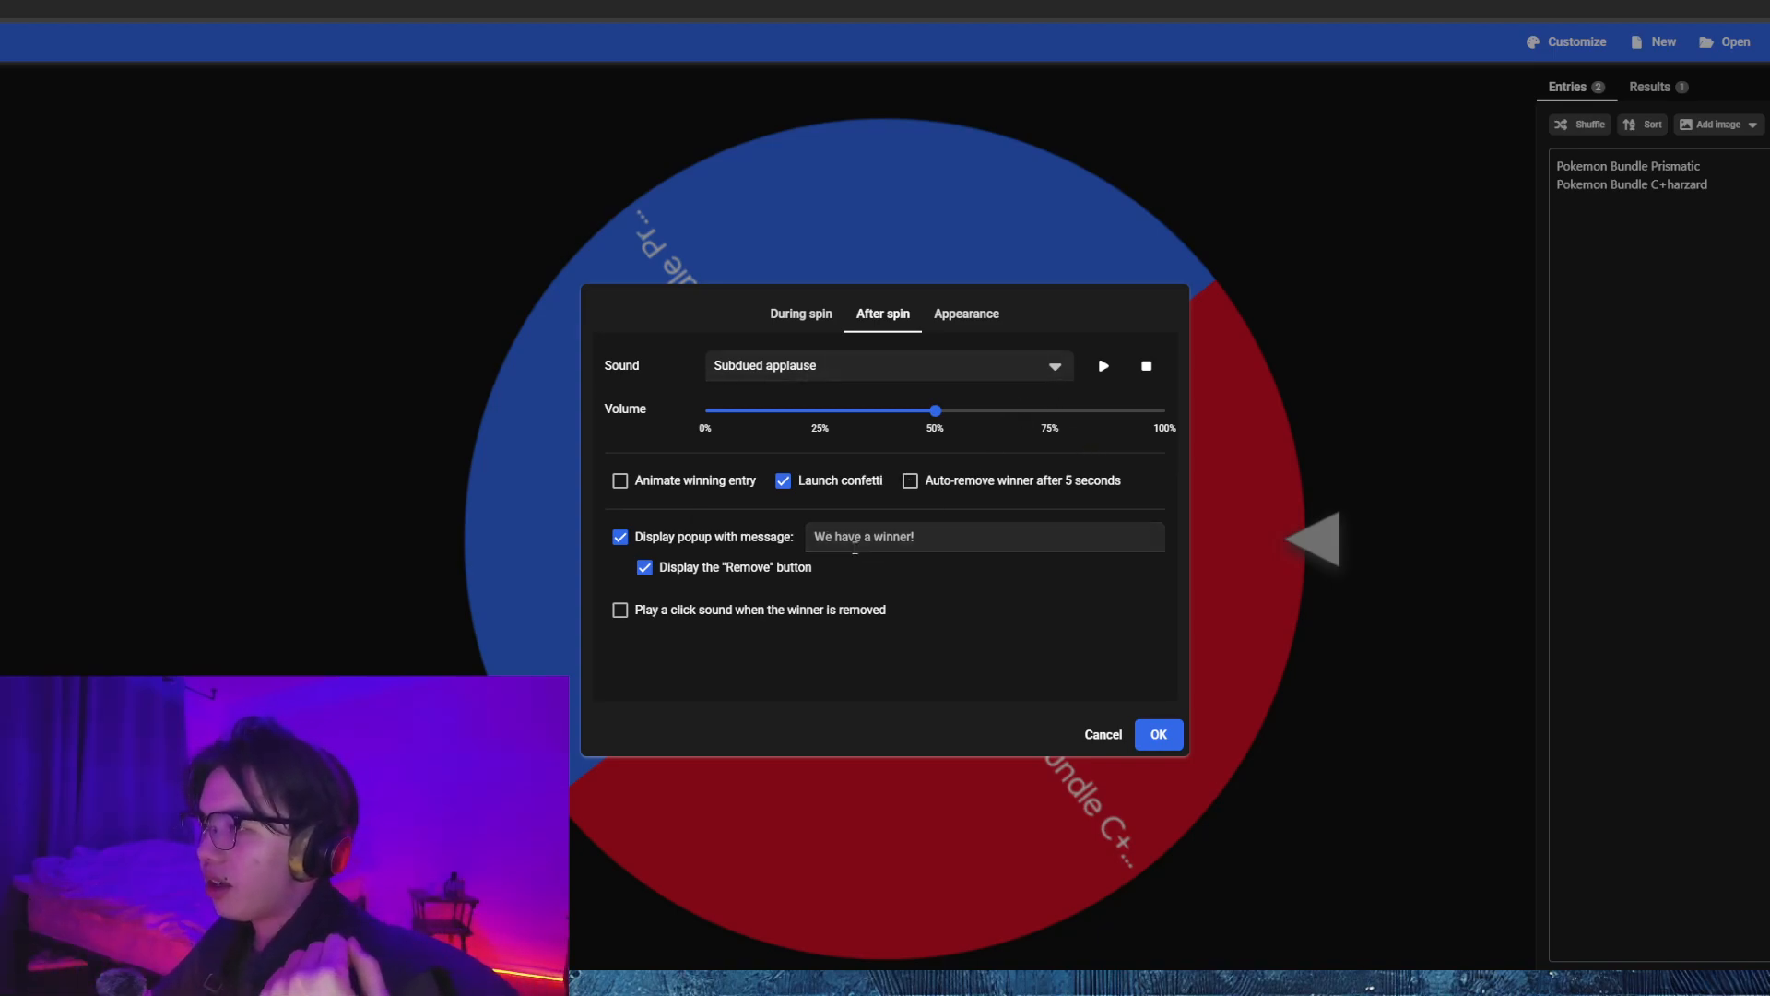
click(934, 541)
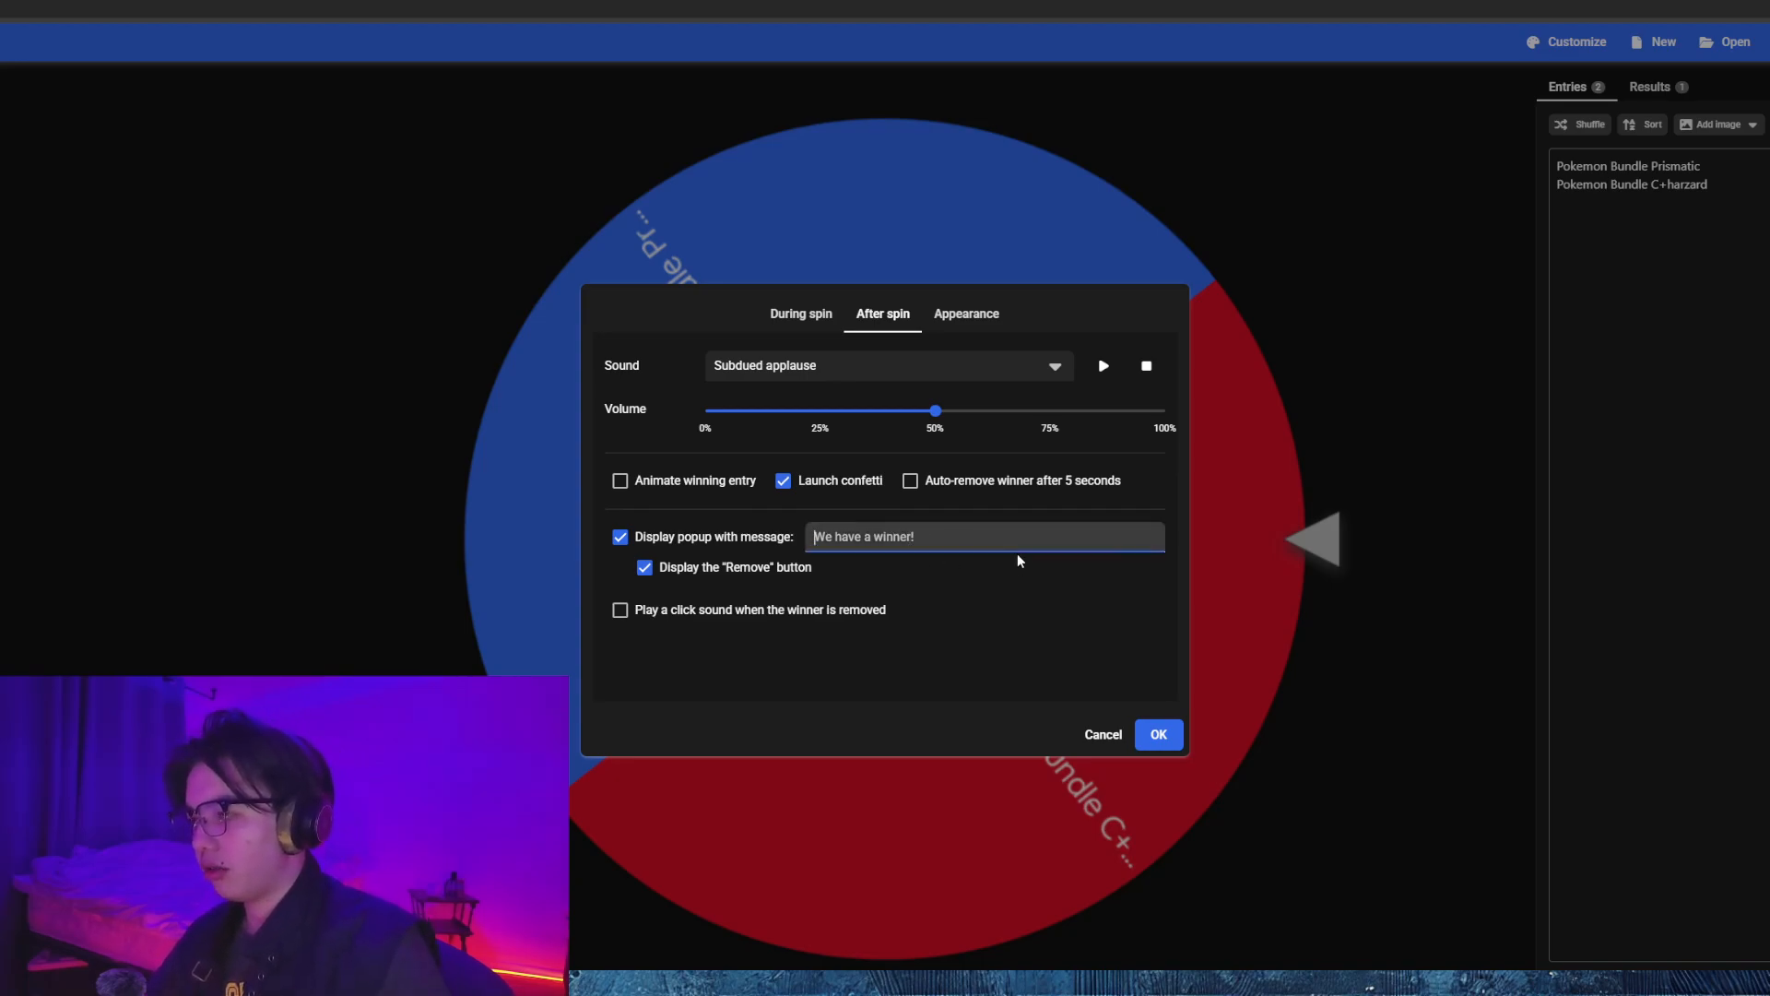
key(ctrl+a)
text(W)
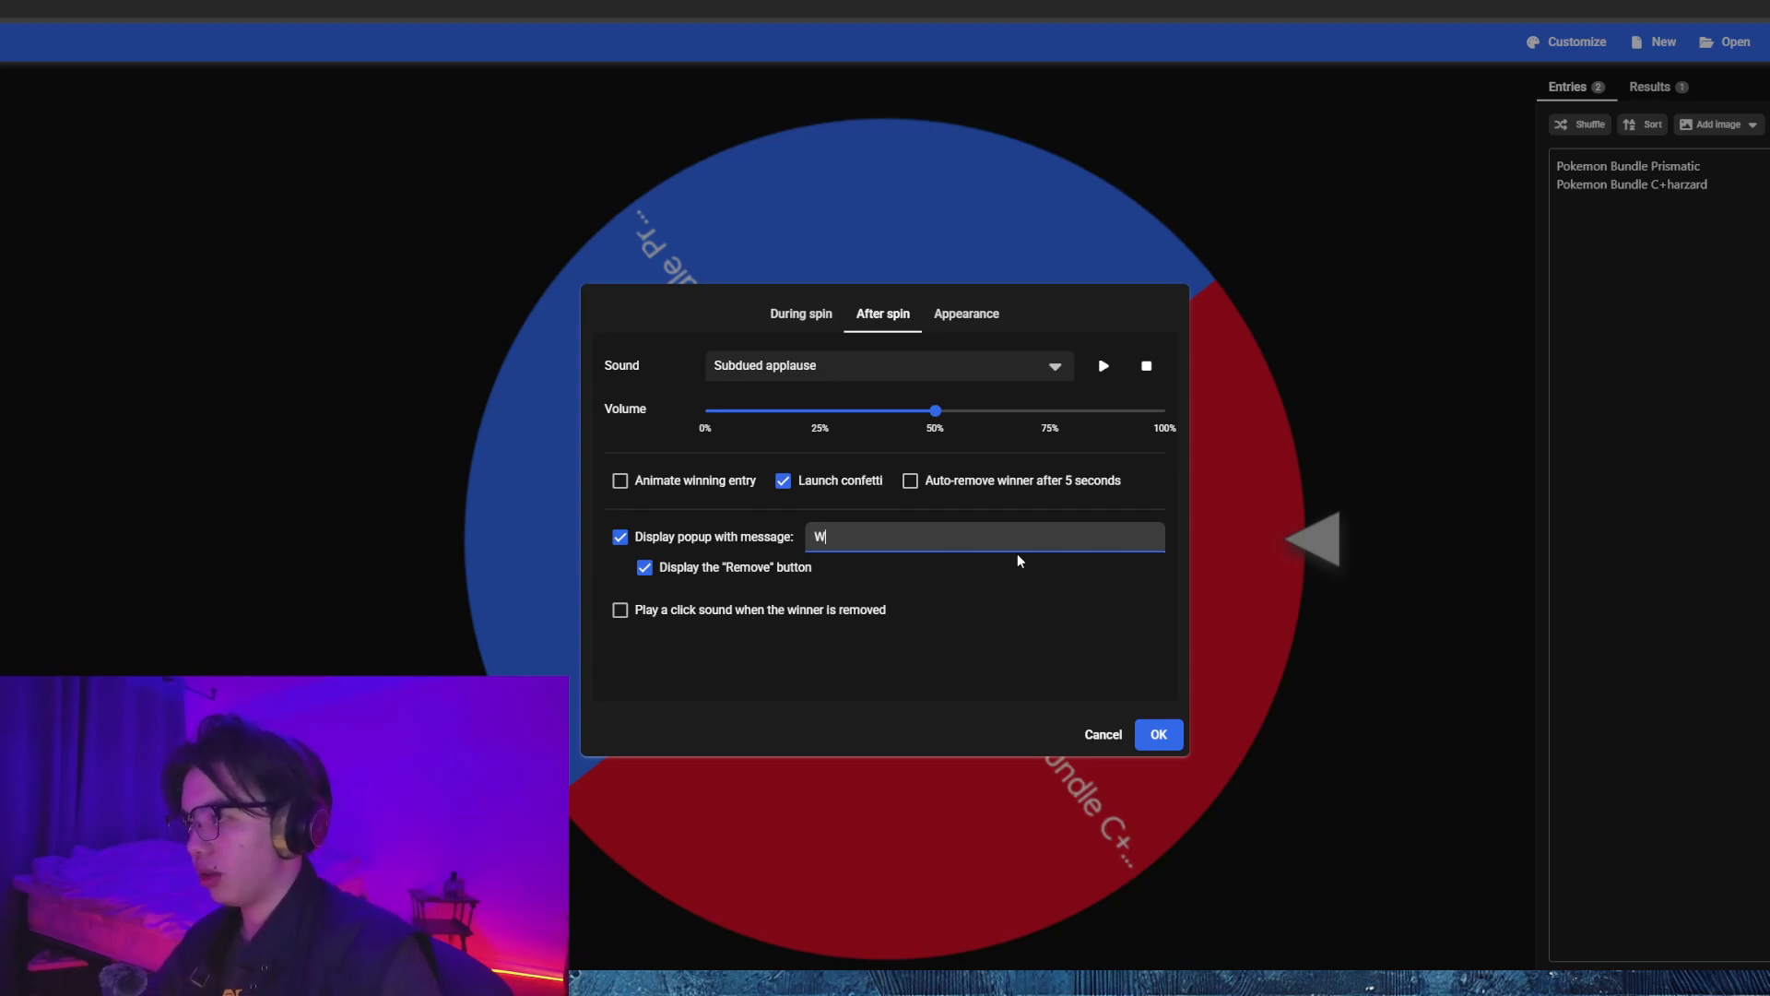
text(on the Pokemon Giveawya)
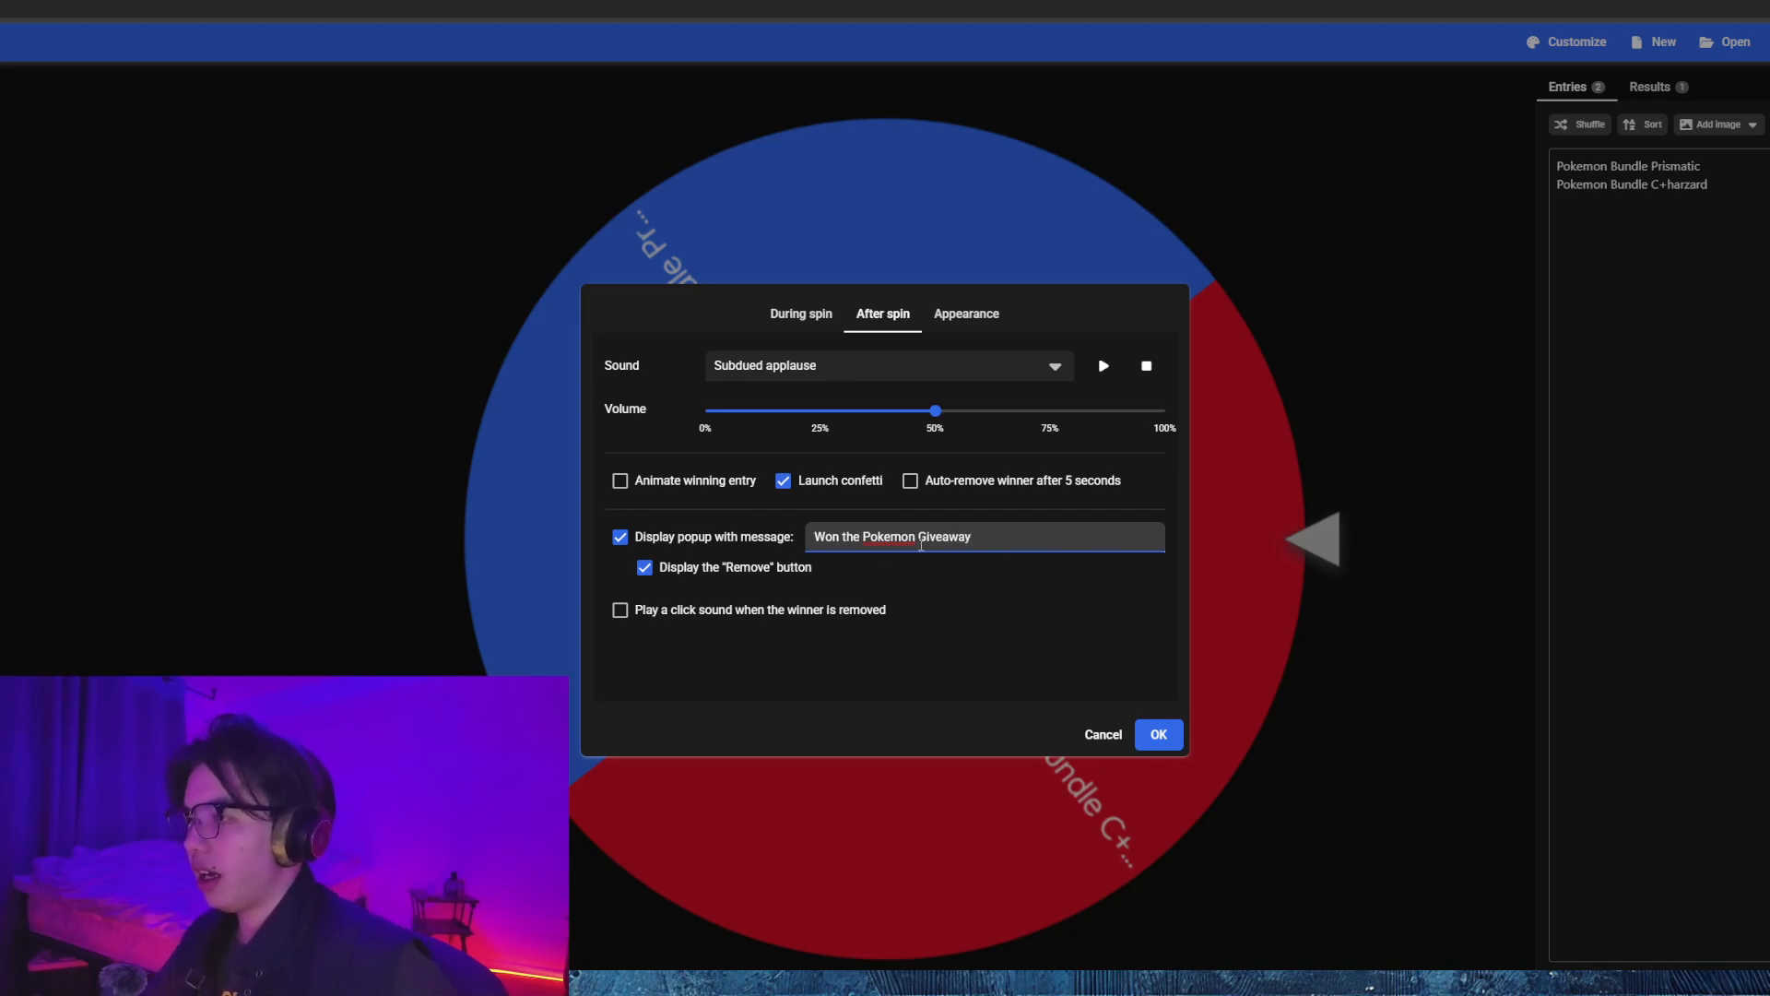
In the appearance settings, try the Antarctica evening theme, apply the Nature sunset theme instead, and save the customization.
click(983, 335)
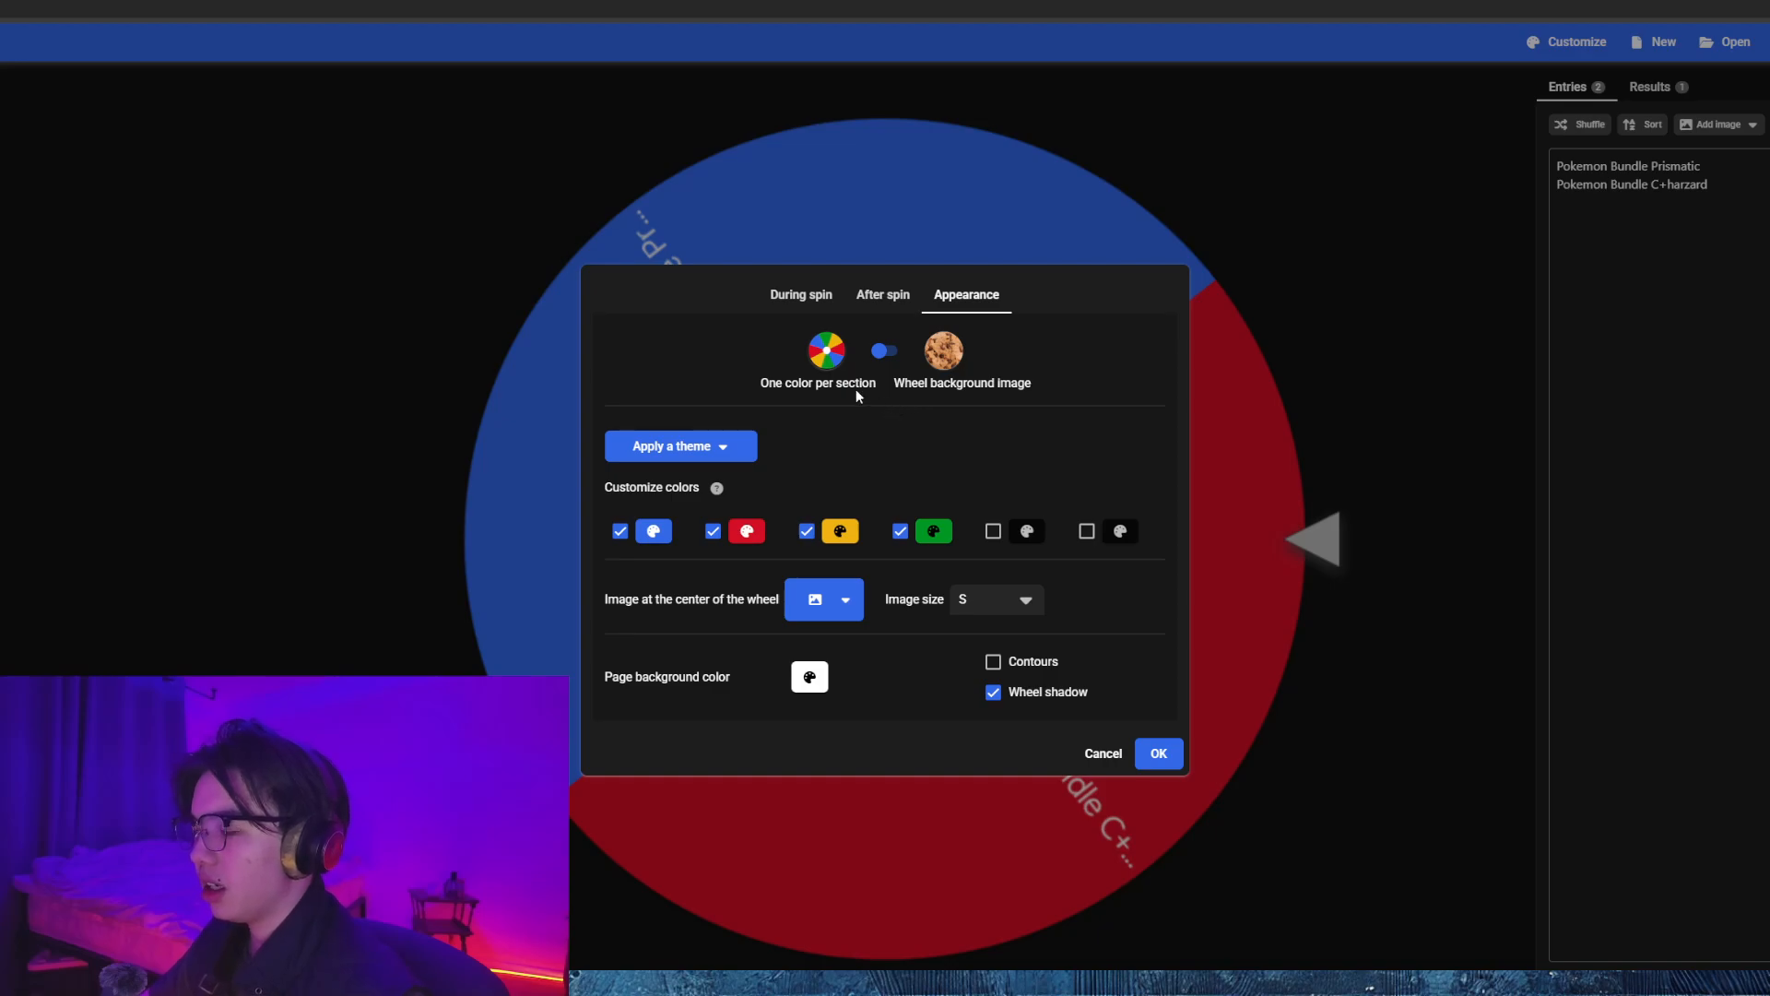
click(881, 362)
click(882, 362)
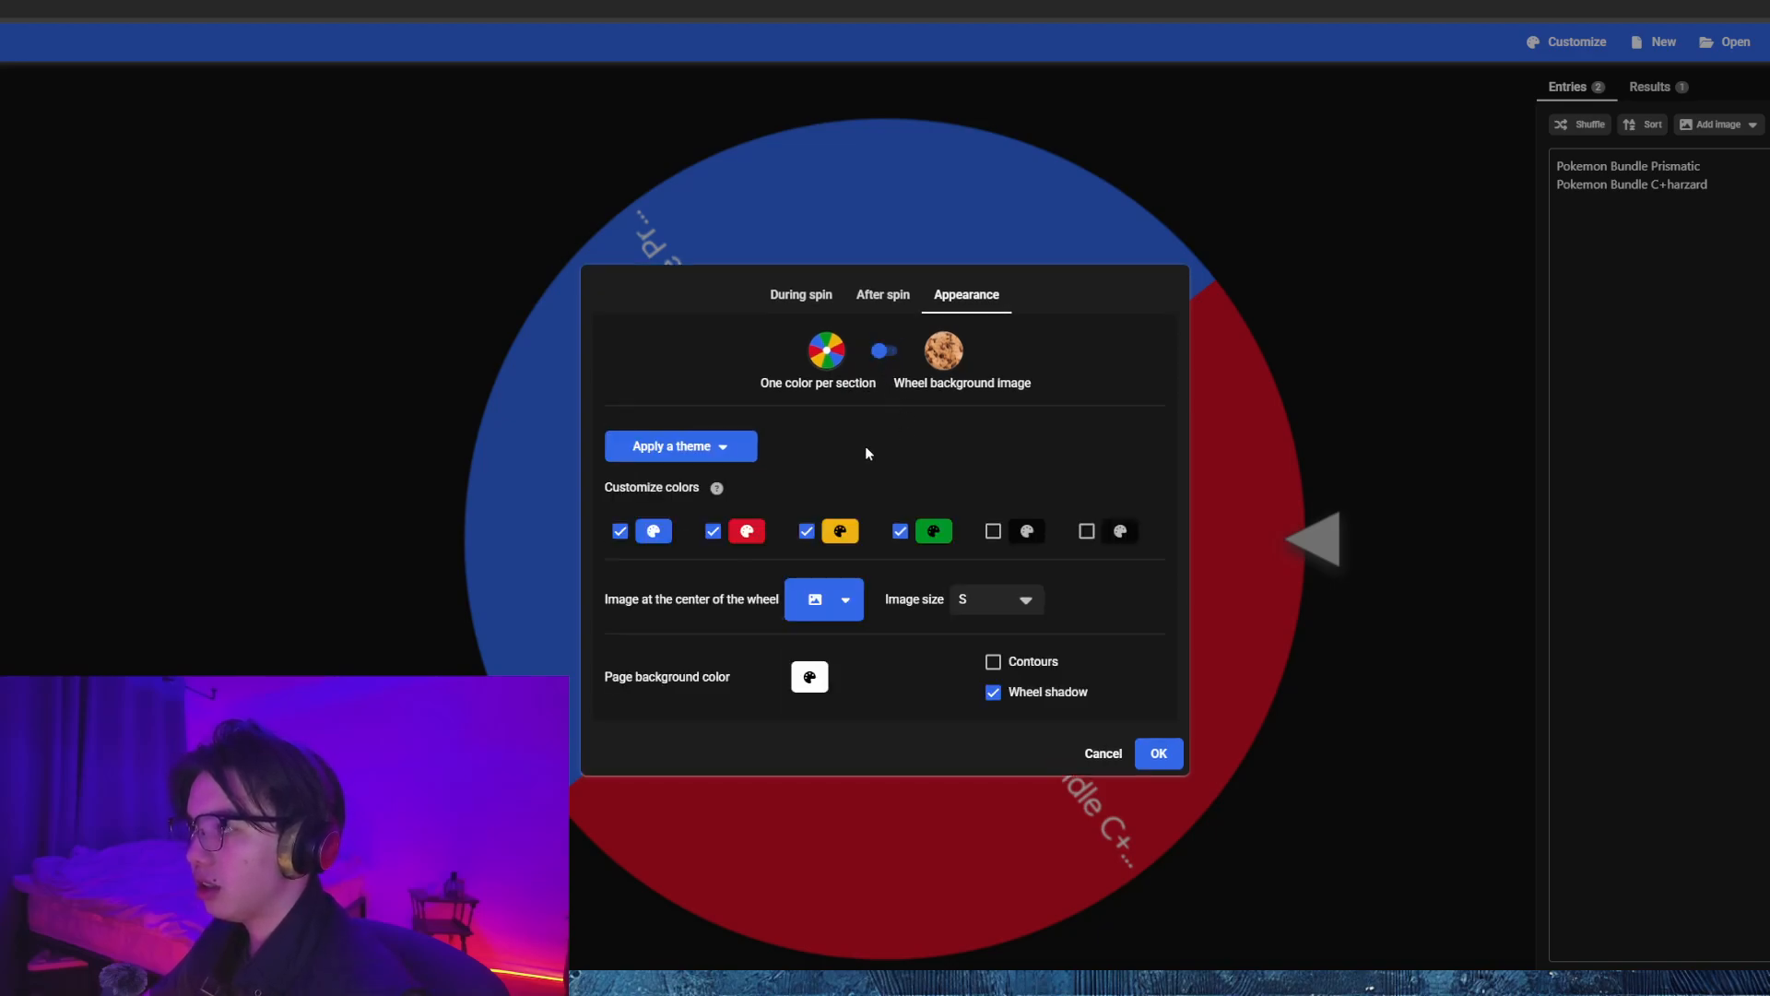
click(736, 448)
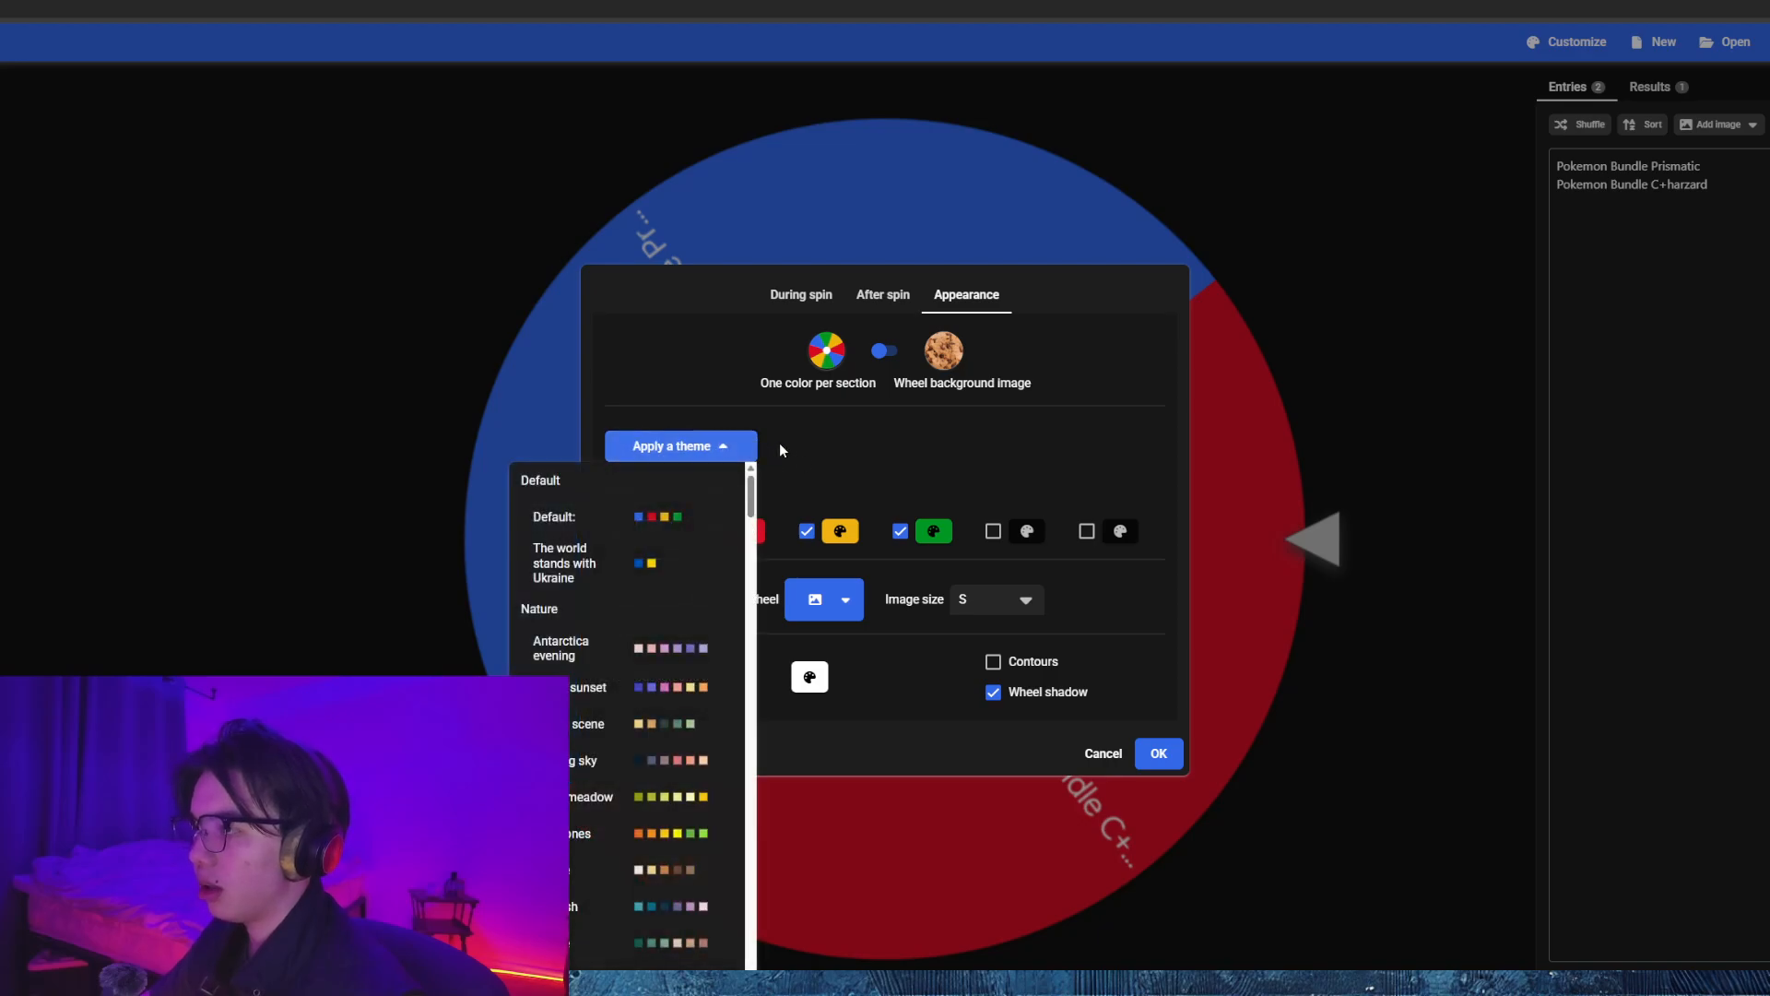
click(676, 649)
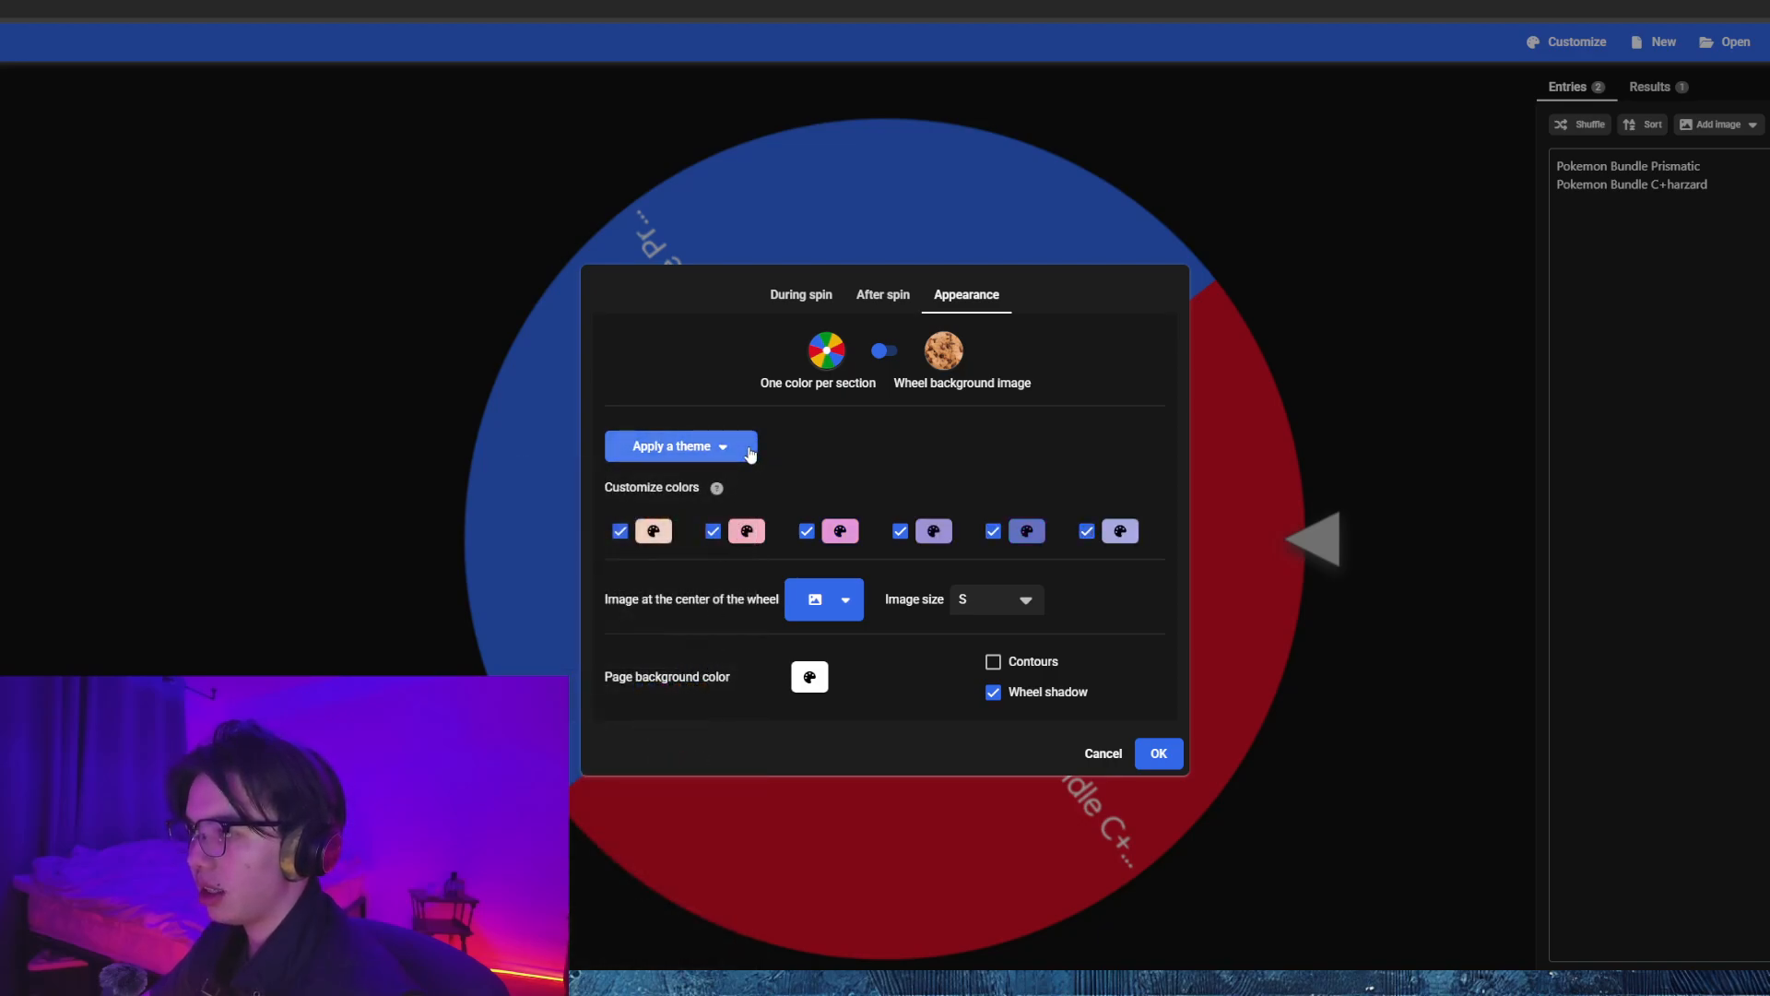
click(733, 446)
click(671, 687)
click(1158, 753)
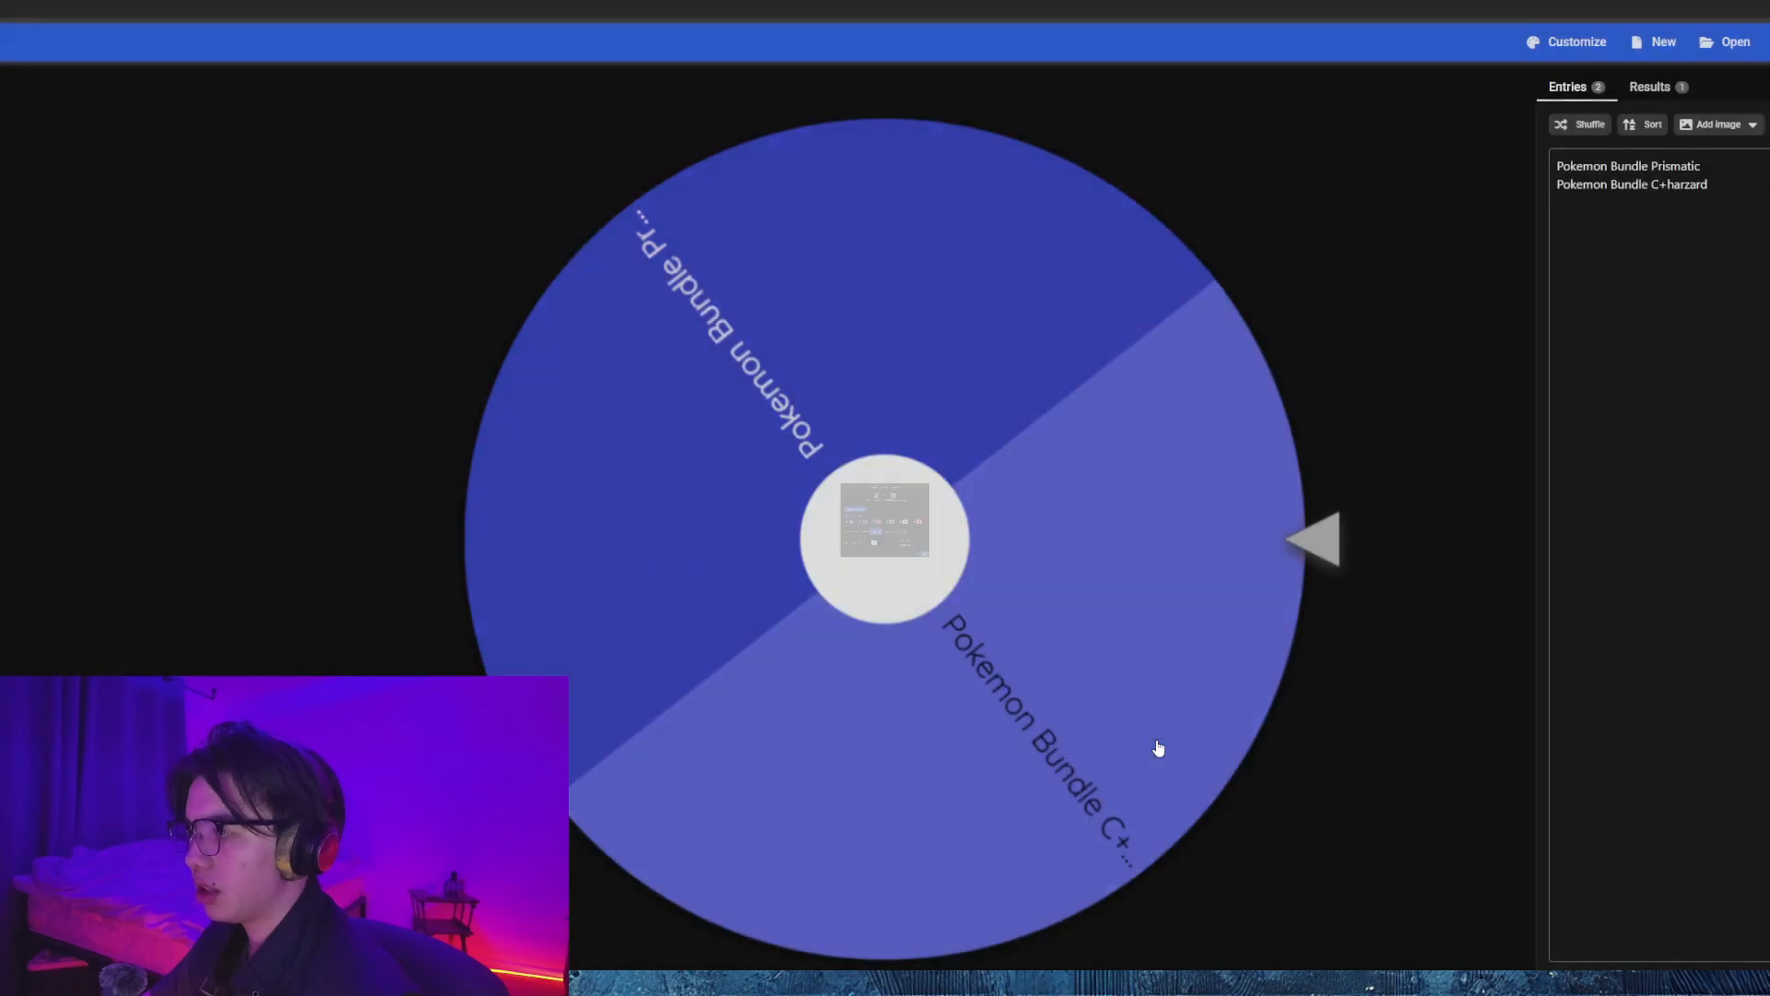
Switch to OBS and reposition its window over the wheel page.
key(alt+Tab)
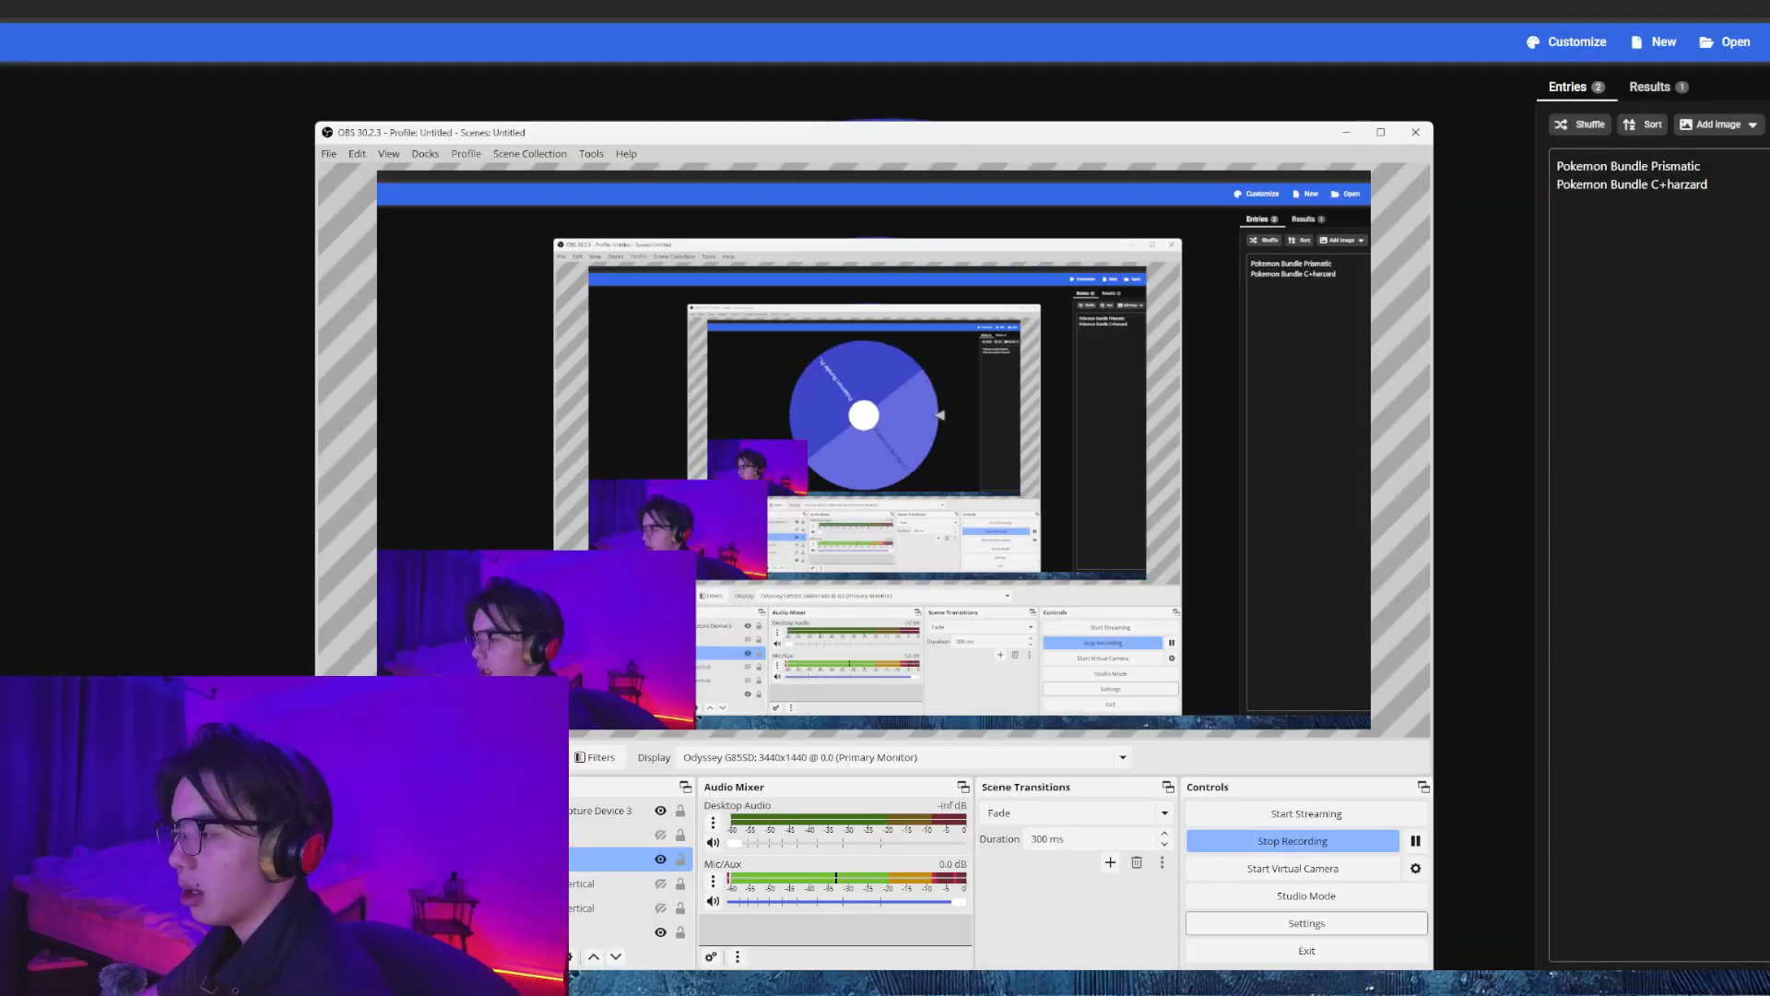
drag(1041, 131, 990, 101)
click(994, 158)
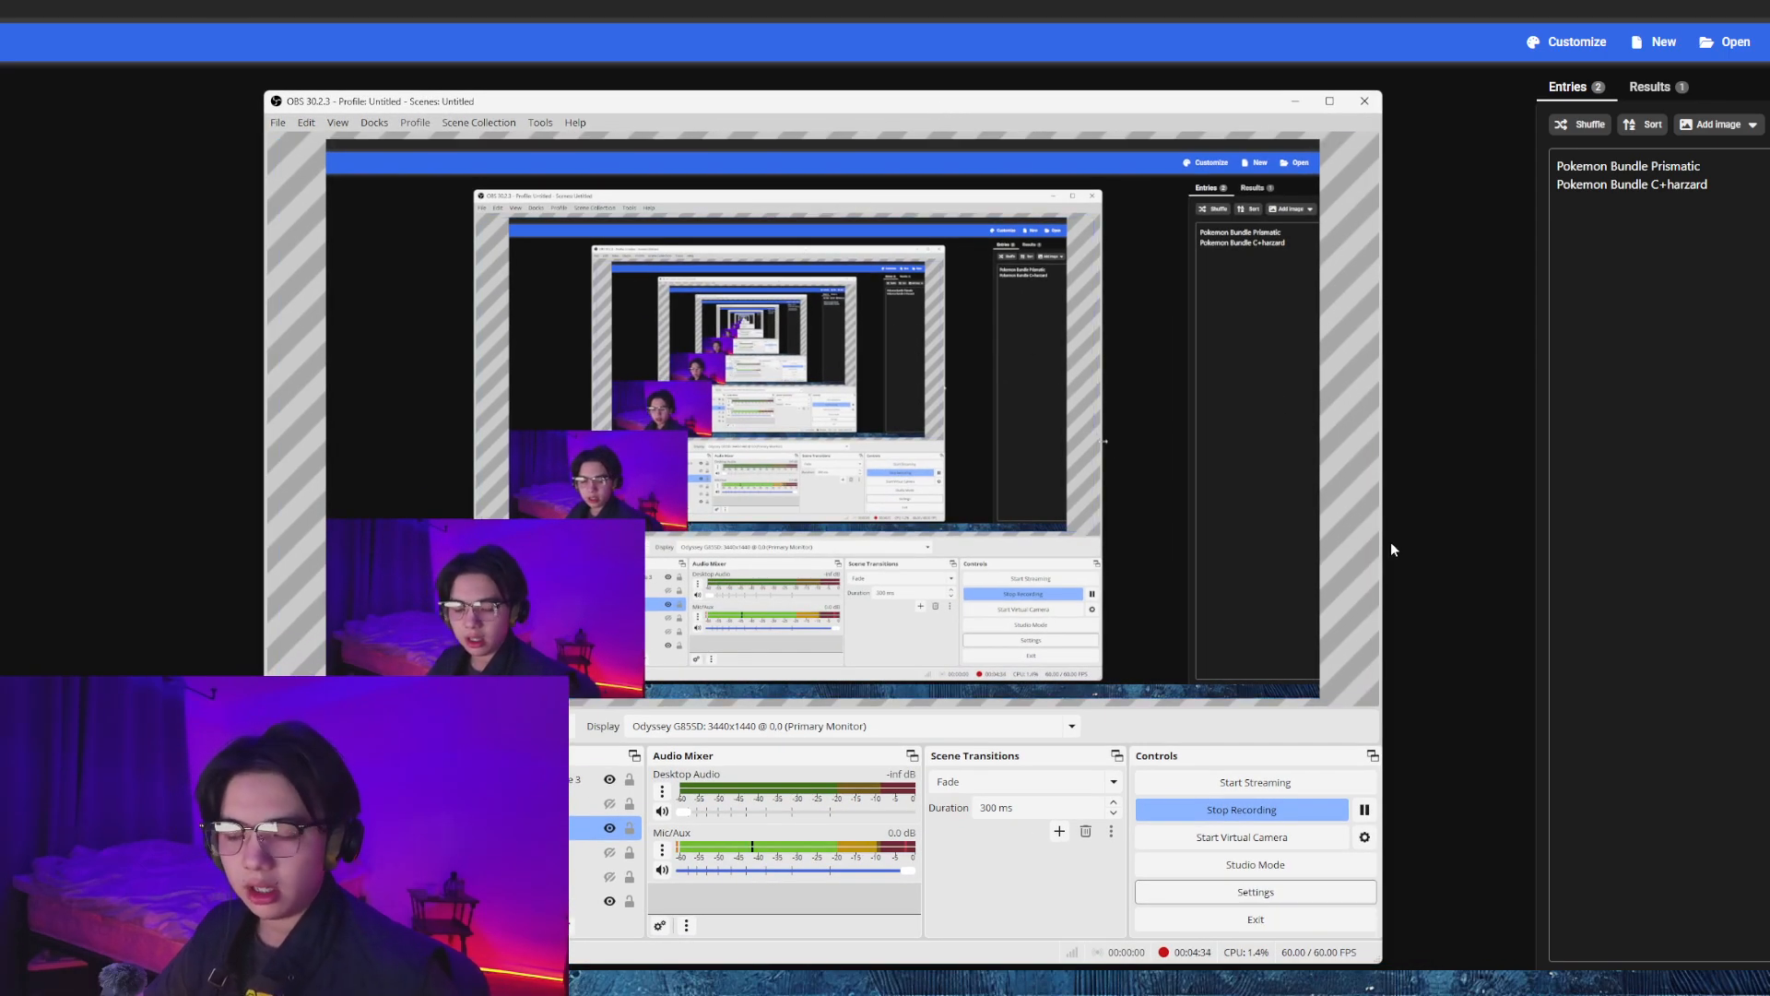
click(1419, 553)
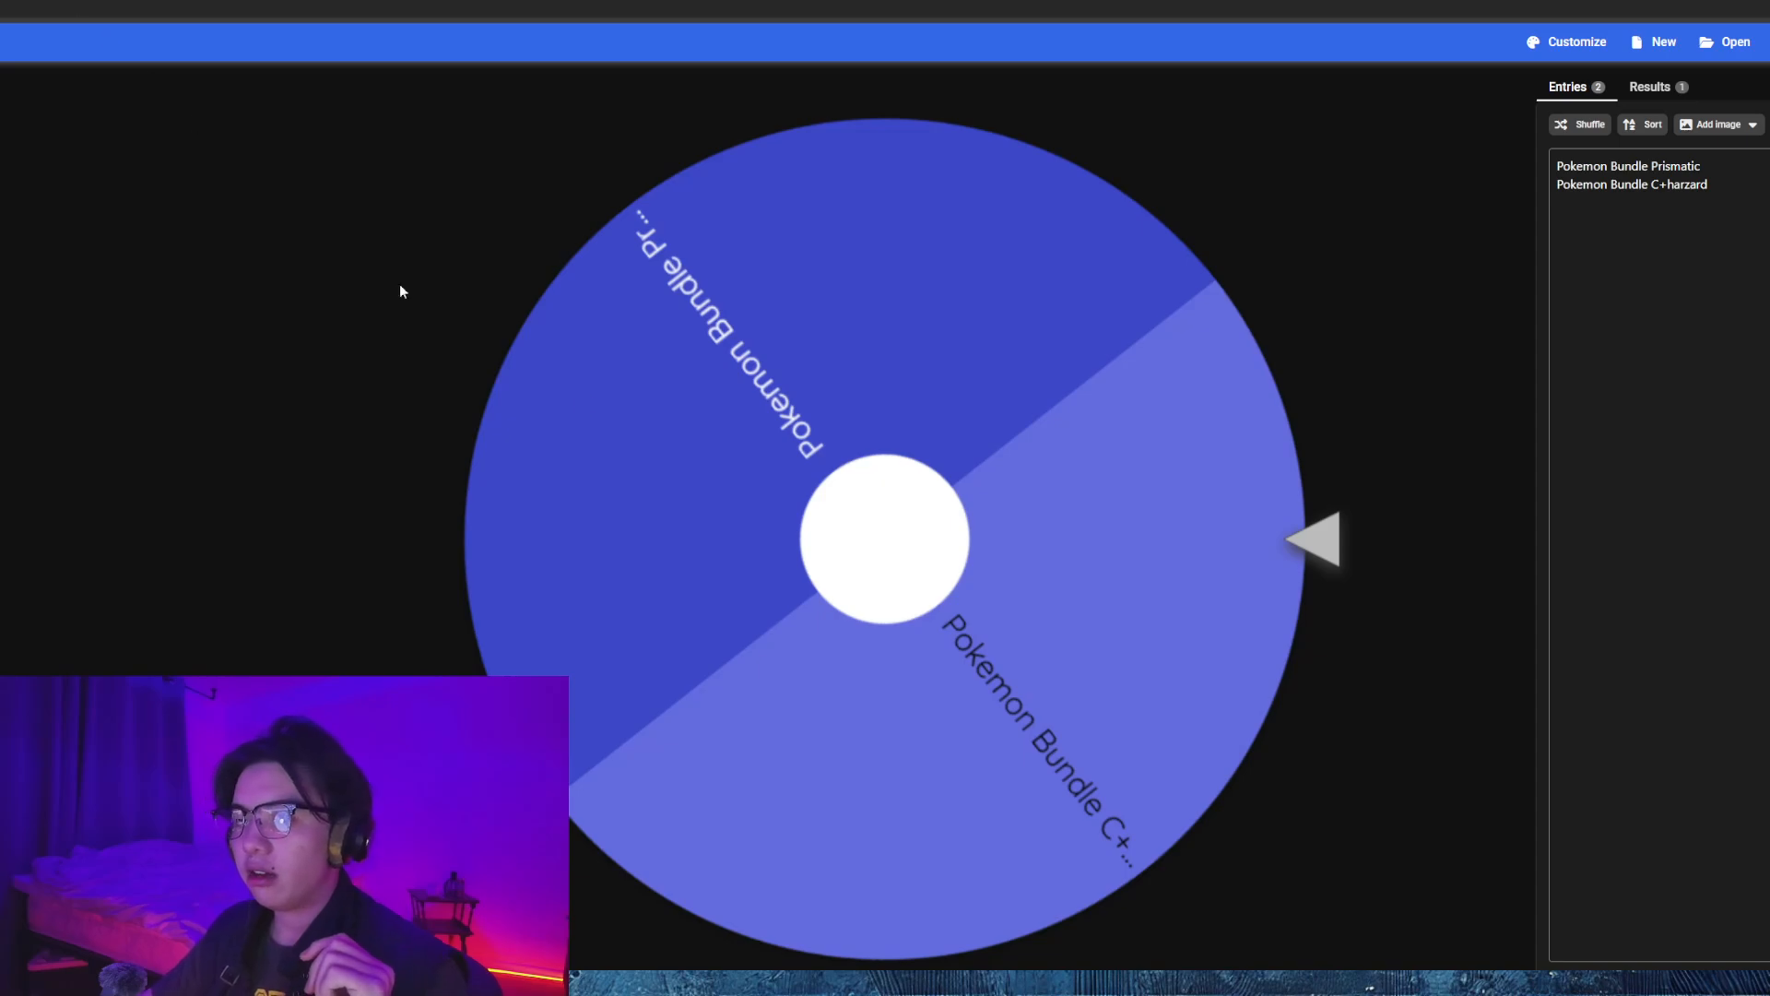
key(alt+Tab)
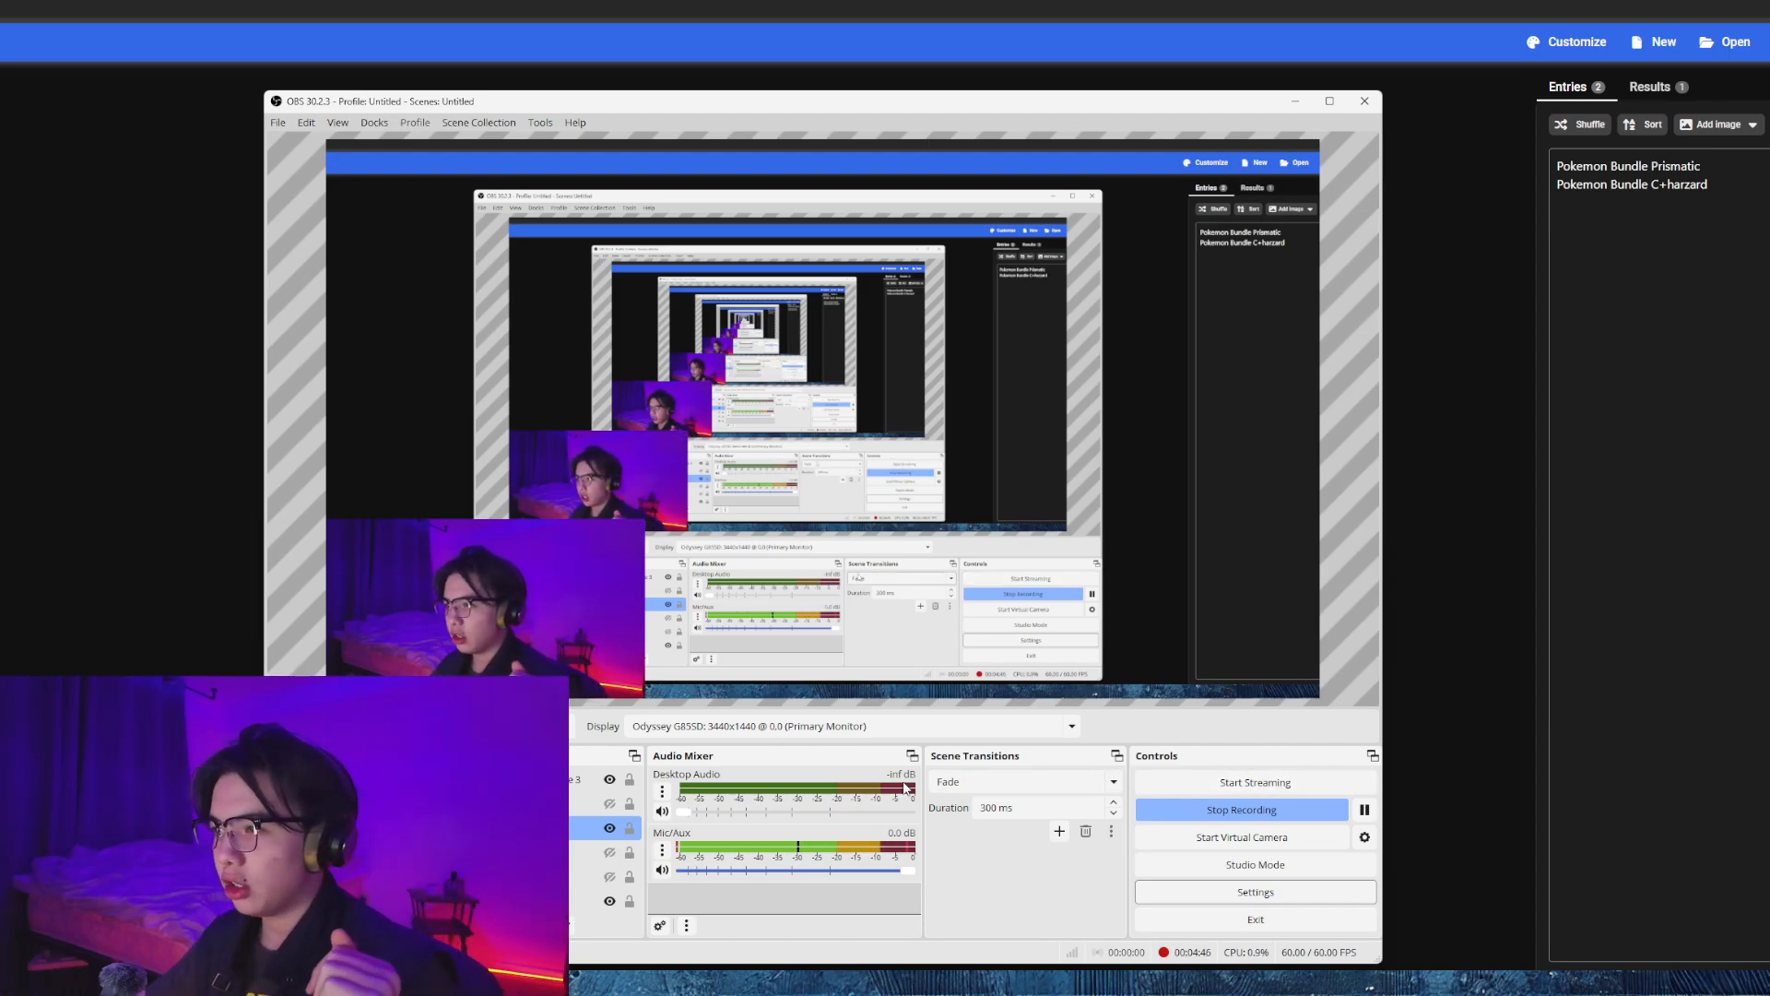
Move the webcam capture source to the upper-right corner of the scene canvas.
click(444, 627)
click(518, 638)
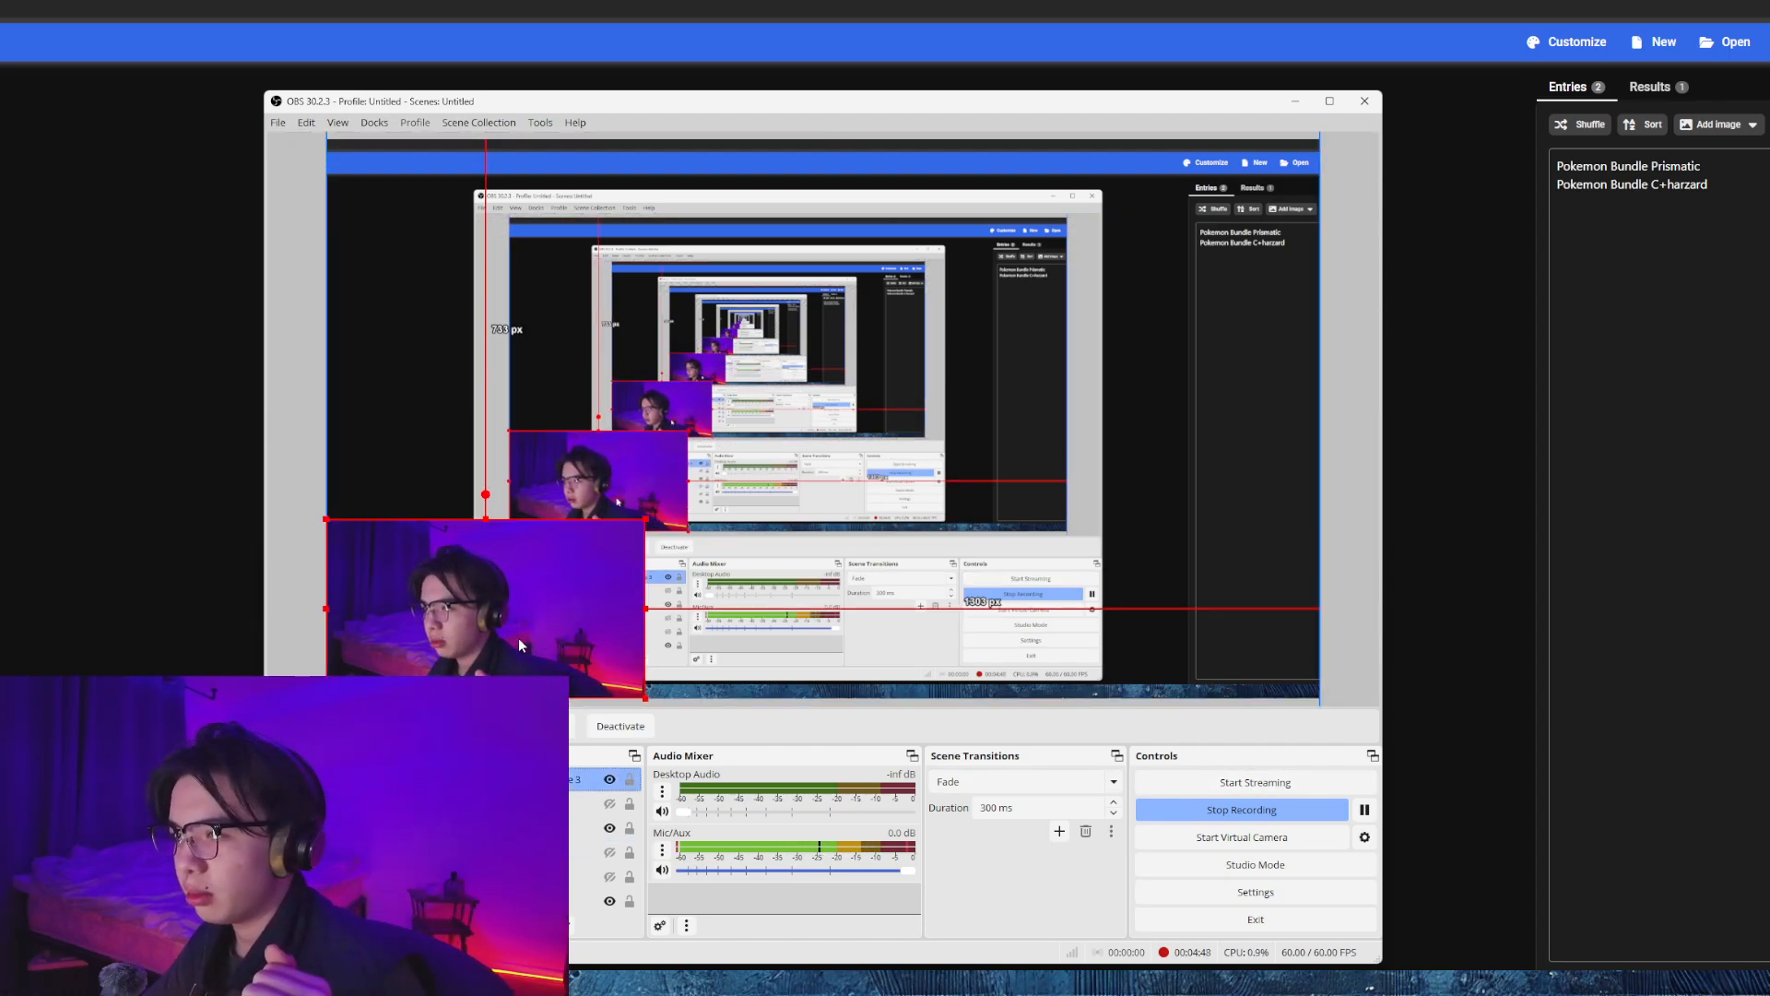
drag(518, 638, 1192, 257)
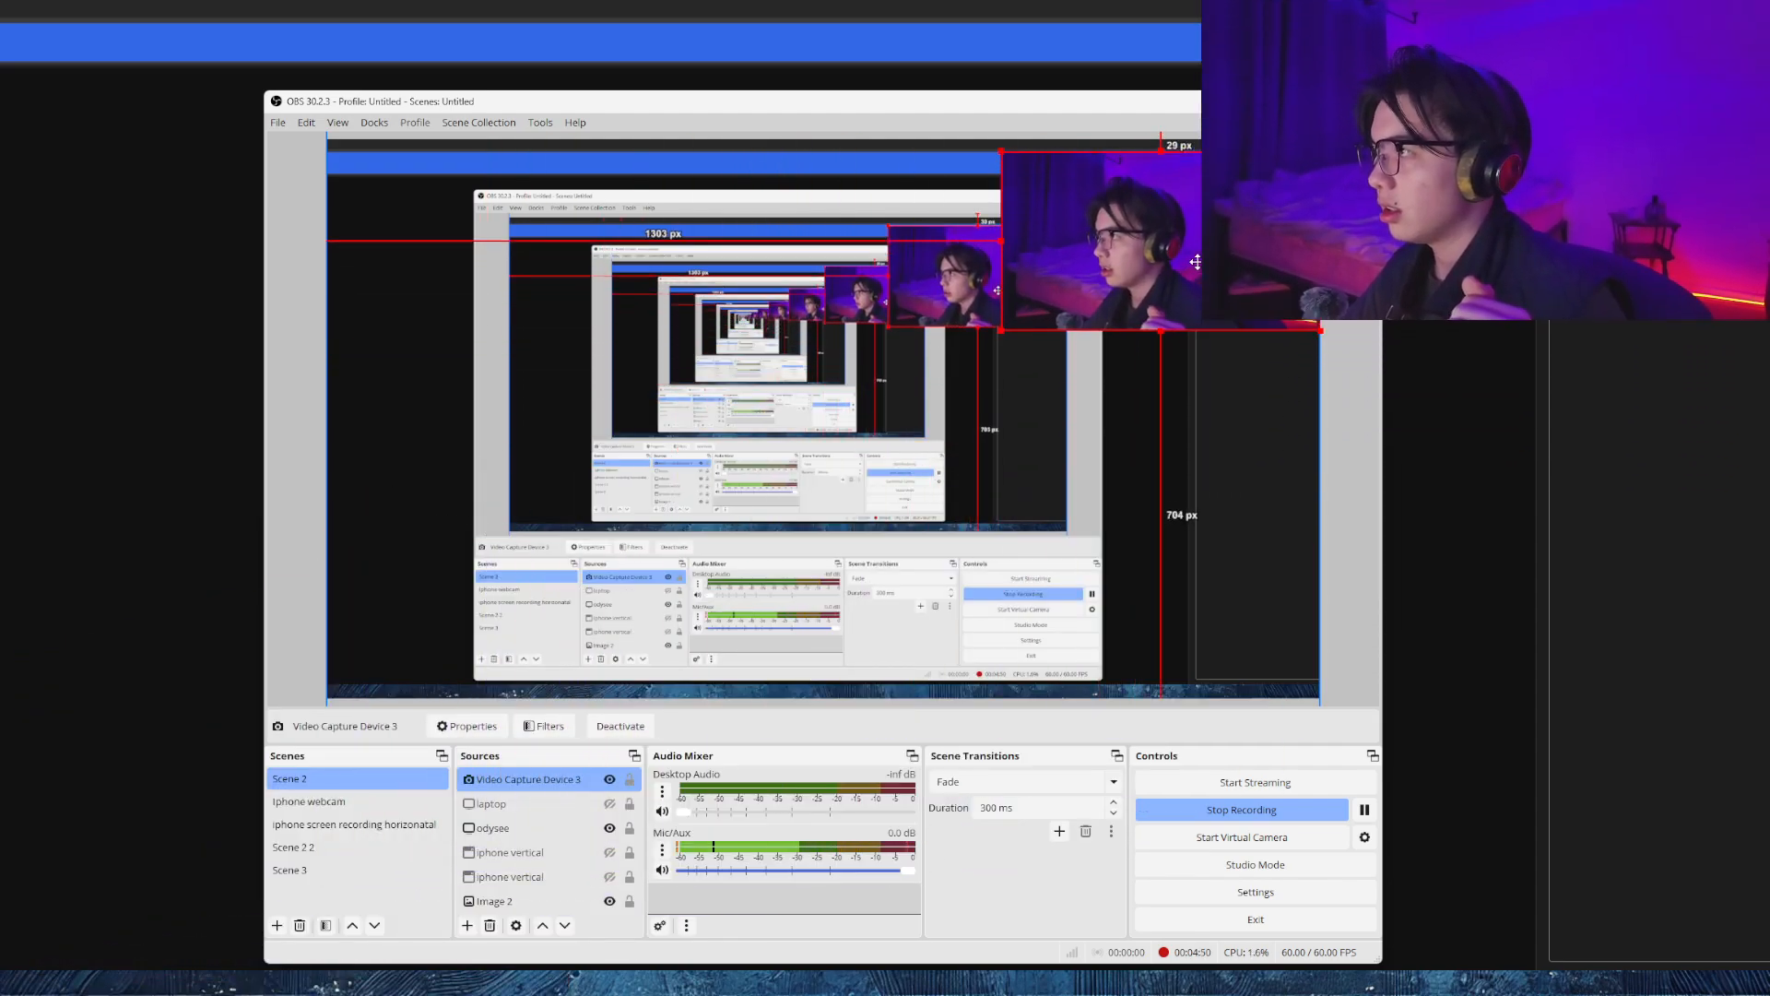
Add a new browser source named Browser 2 using the copied wheel URL, and shift it slightly inward from the canvas's upper-left corner.
click(468, 925)
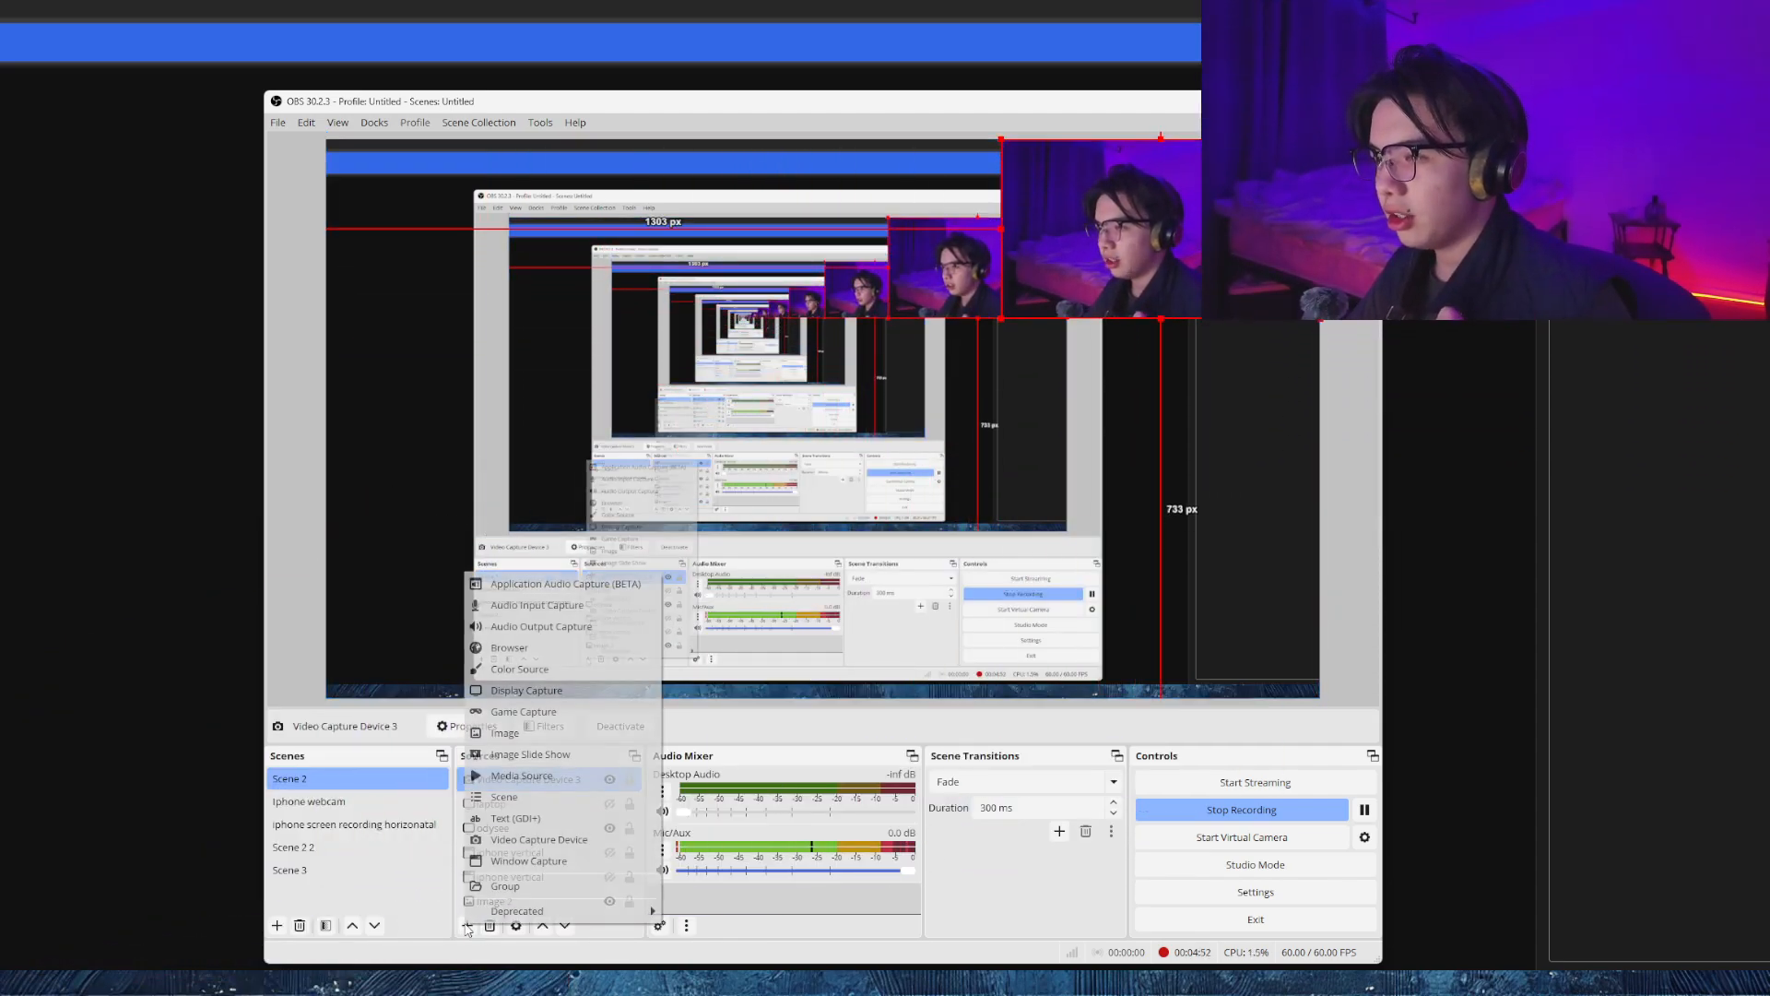
click(516, 647)
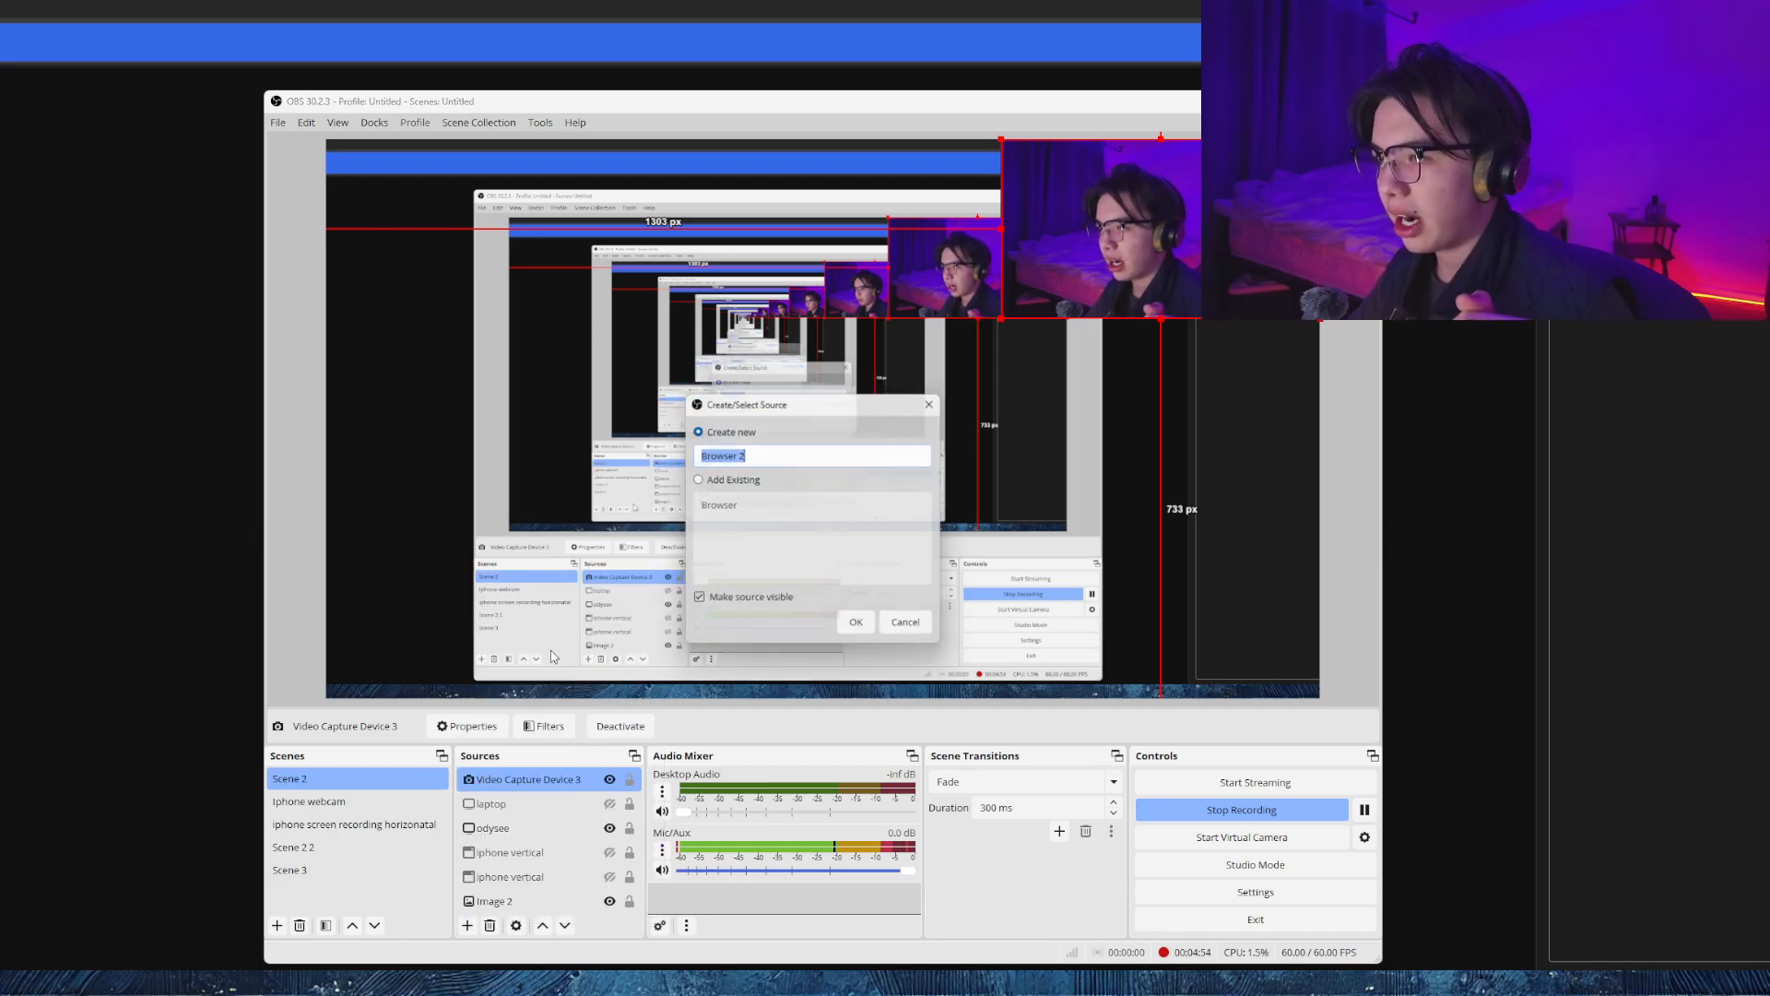
click(860, 629)
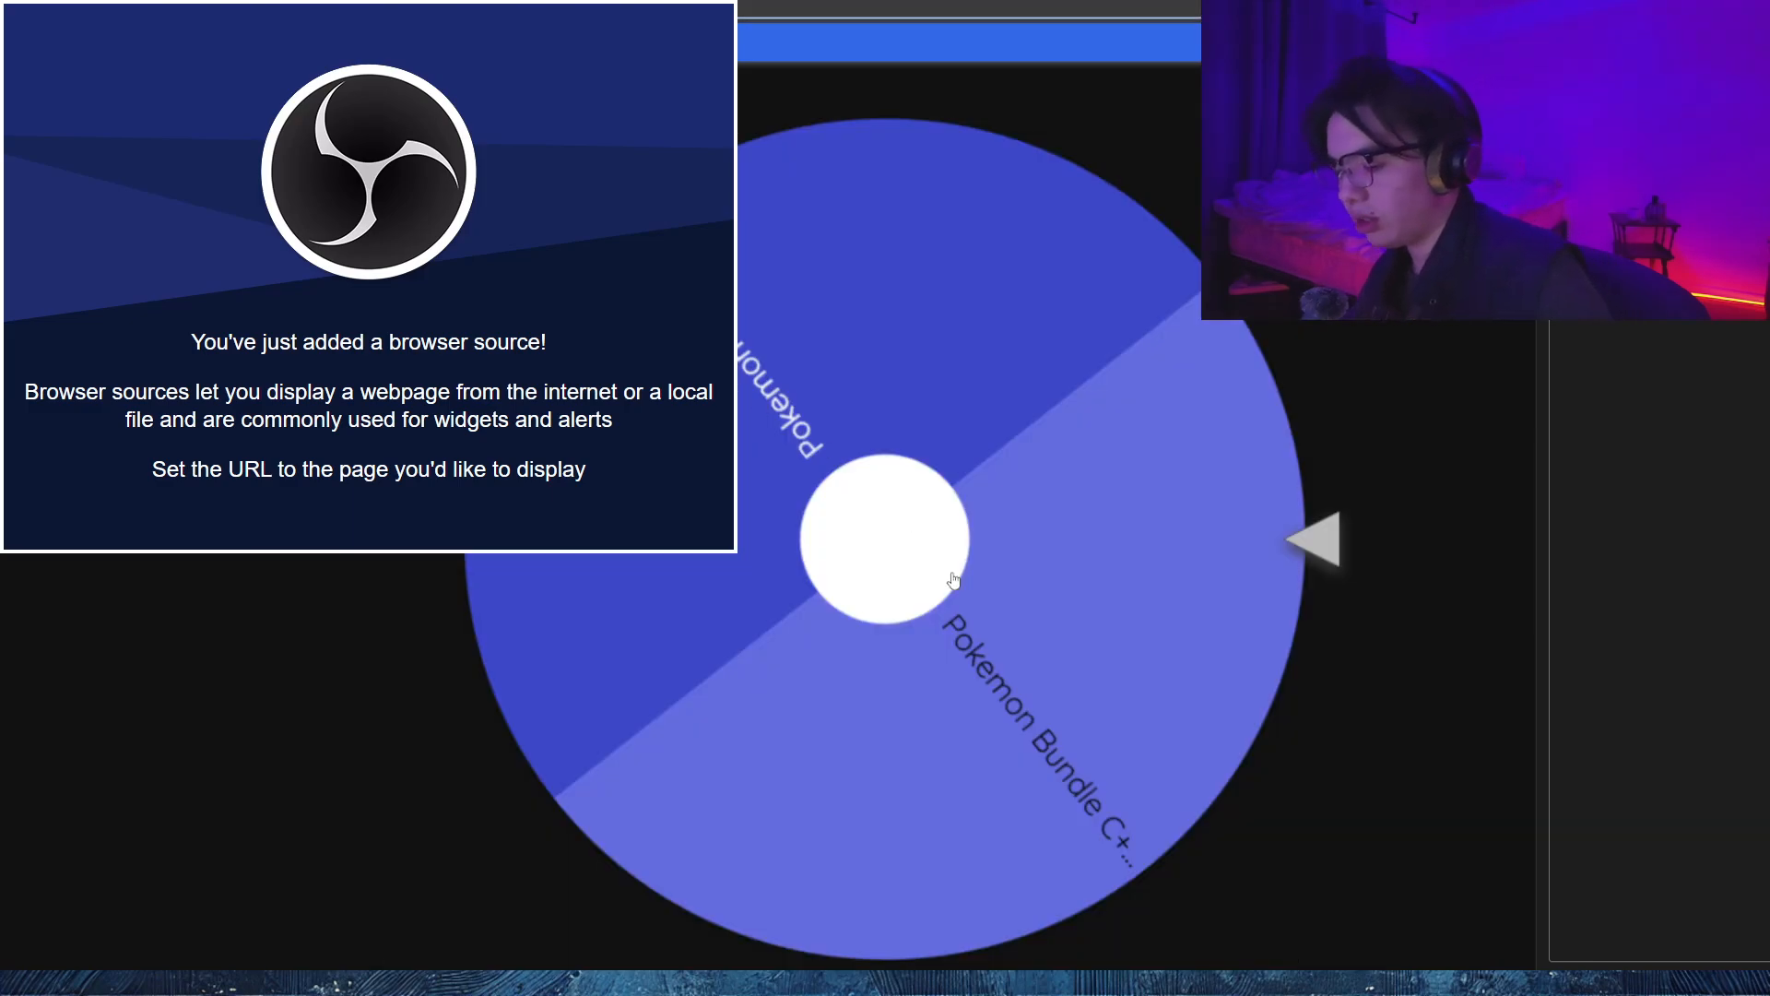
key(ctrl+a)
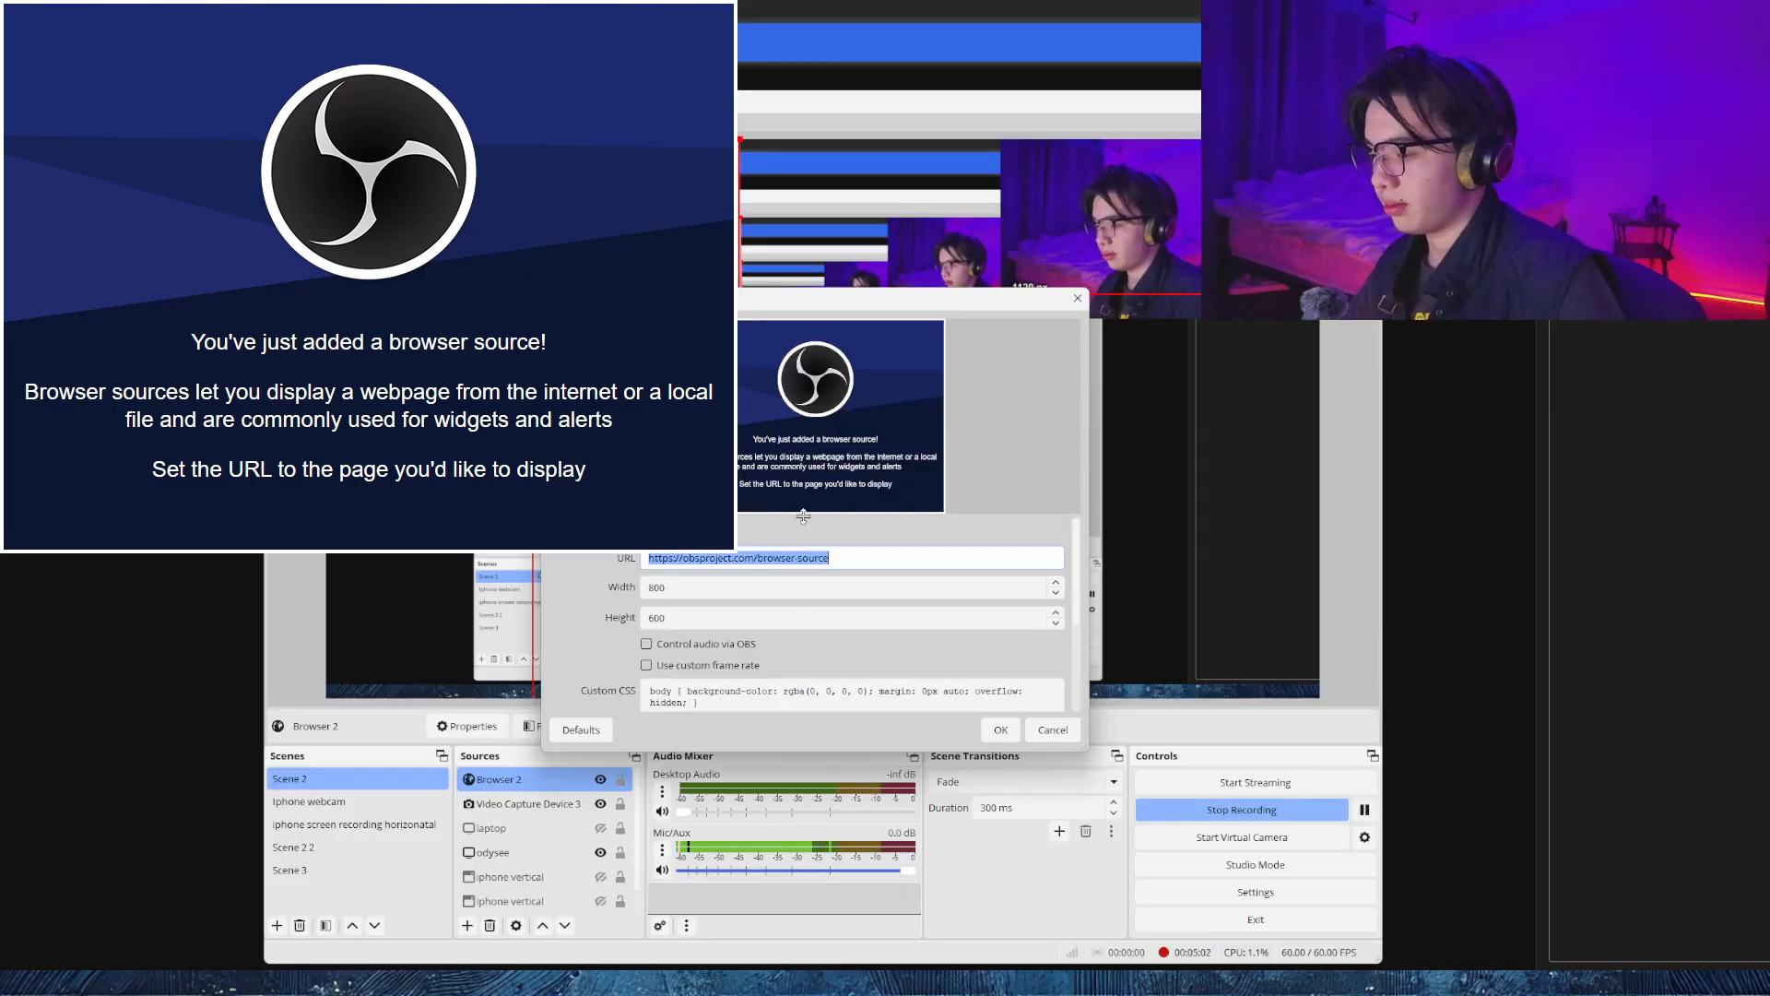
key(BackSpace)
key(ctrl+v)
click(1000, 729)
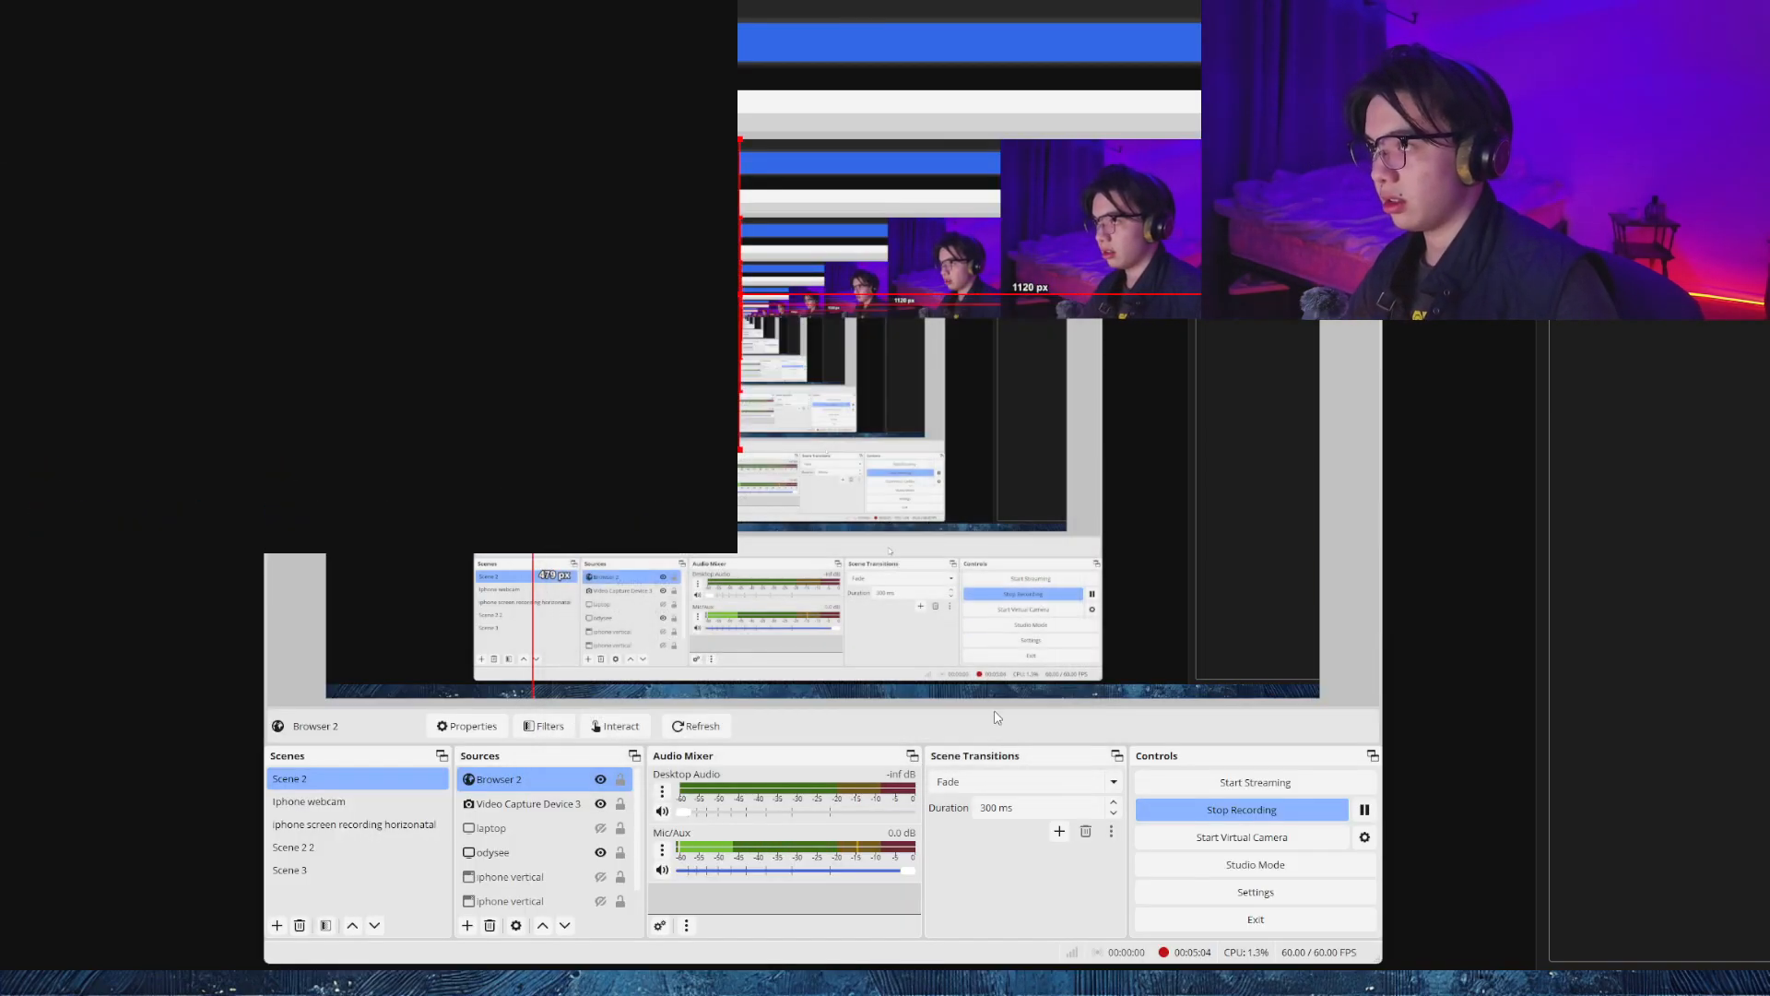
drag(533, 293, 549, 357)
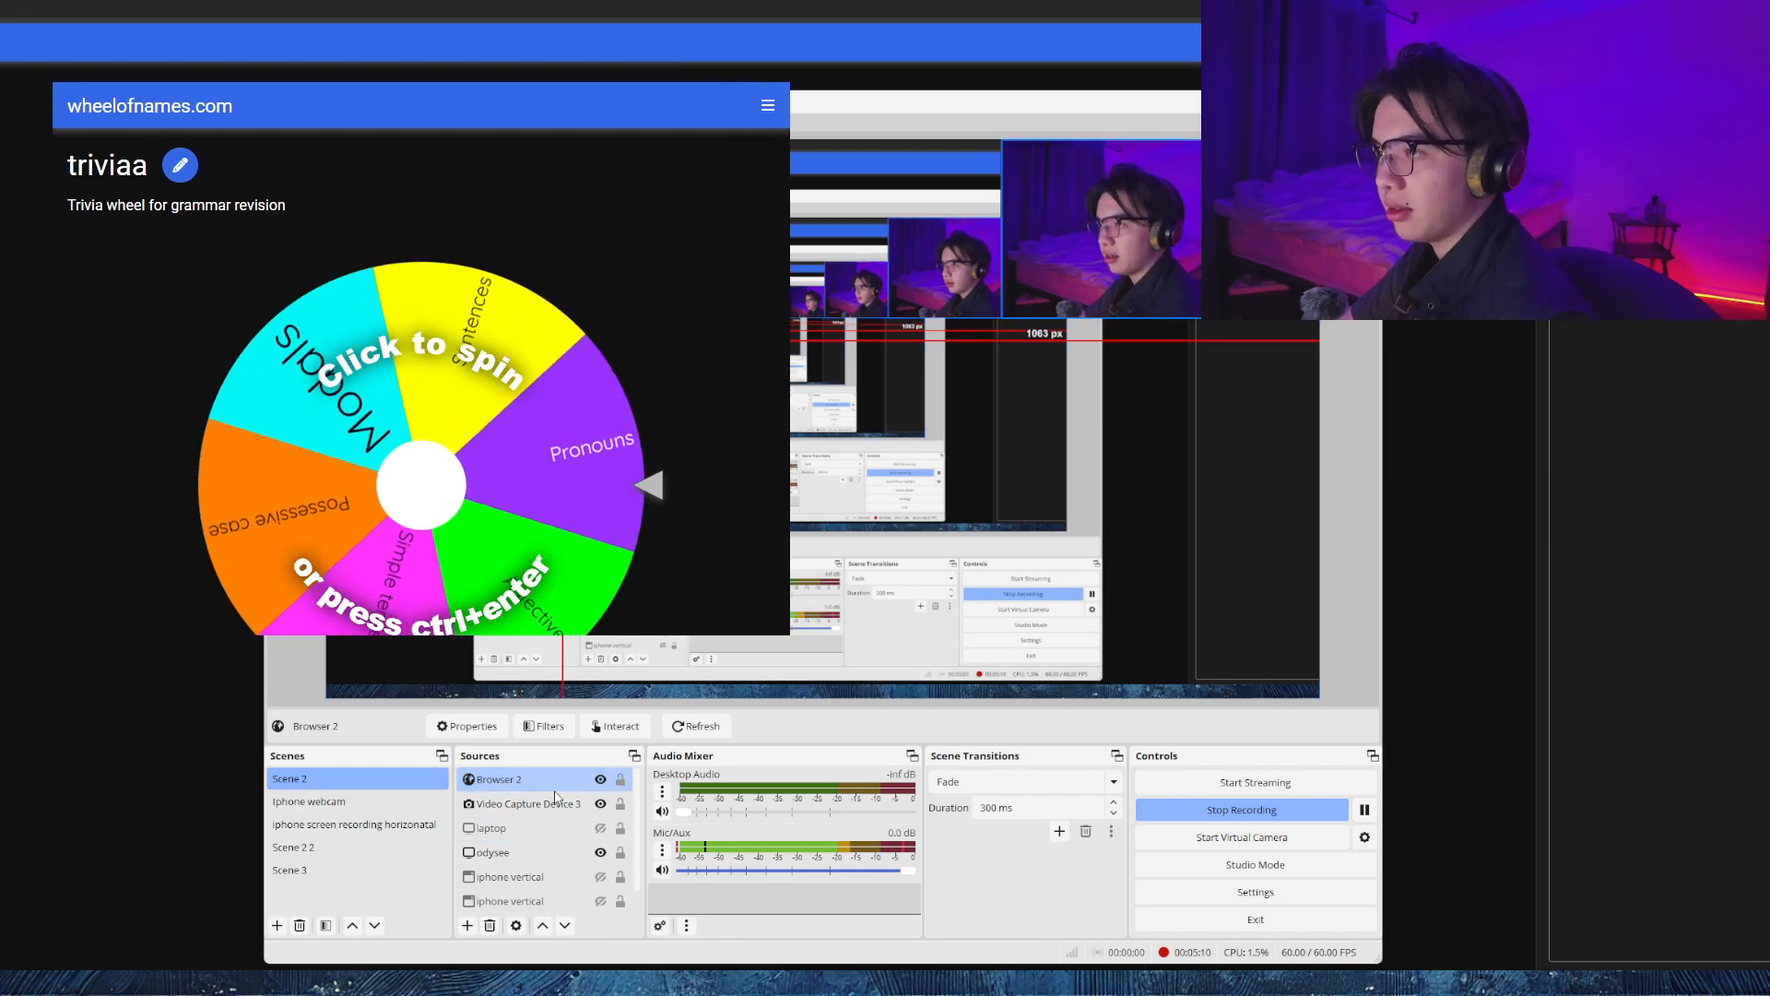
Open the interaction window for the wheel's browser source, check the page's site menu, and enlarge the window.
click(615, 725)
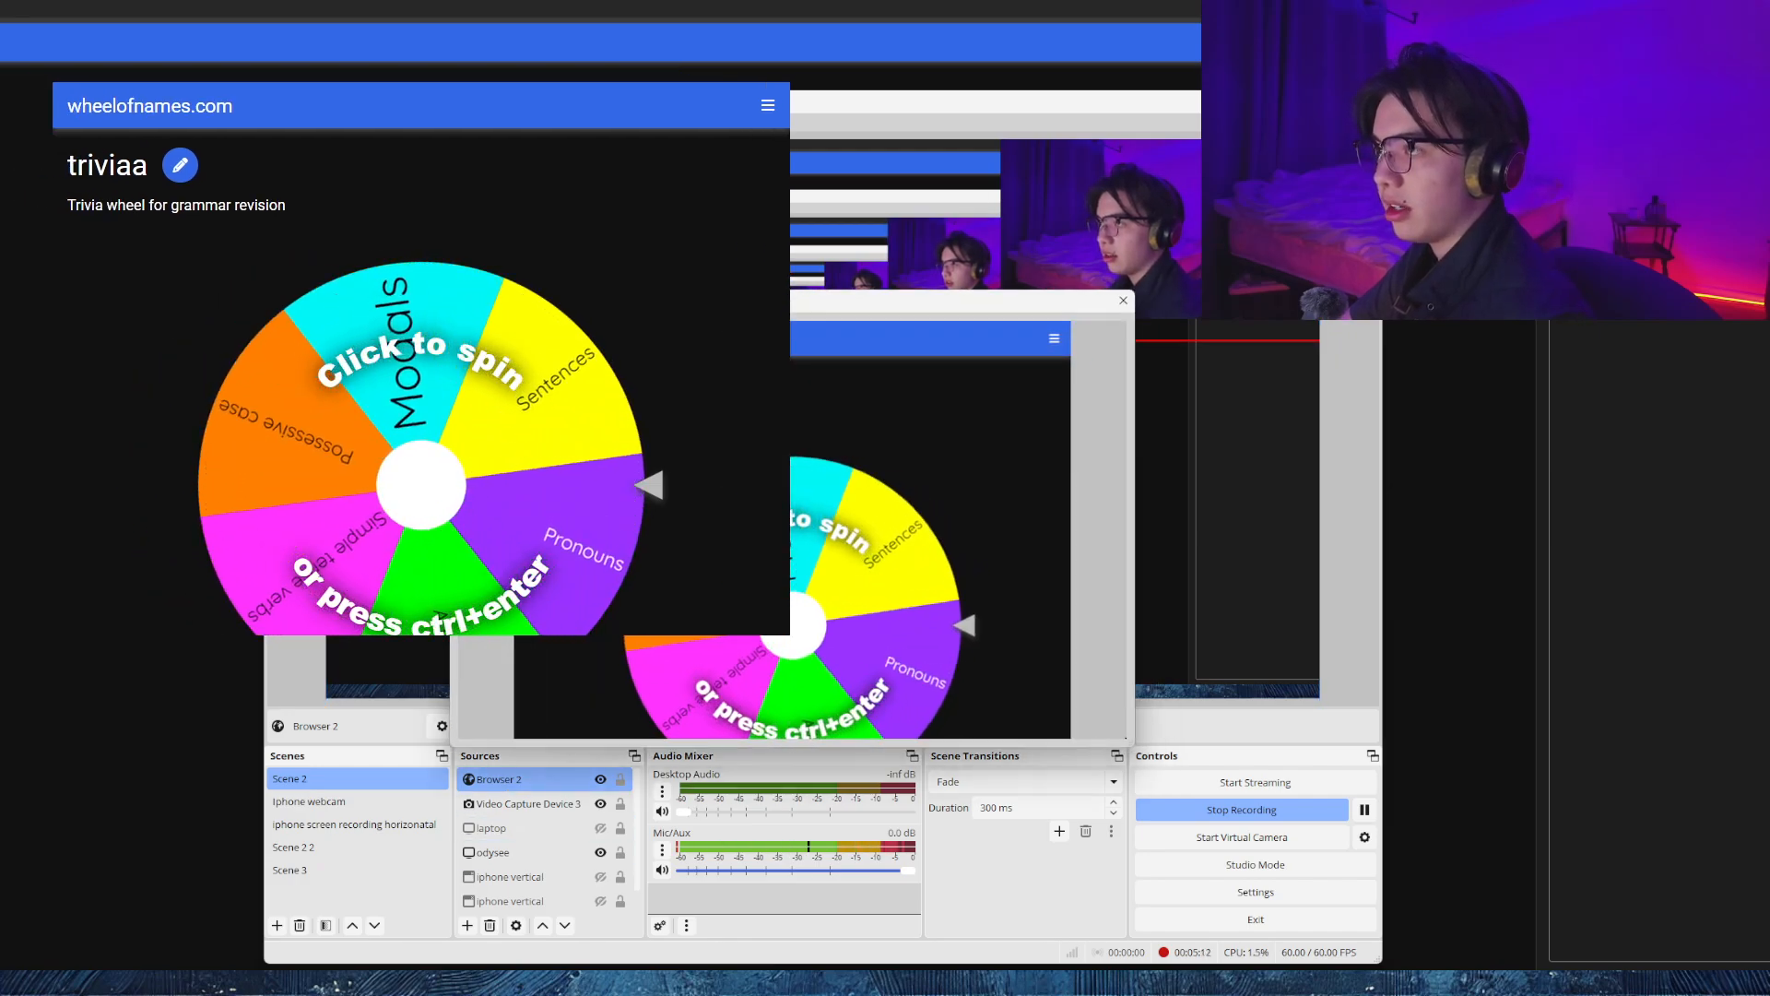
drag(1074, 303, 950, 211)
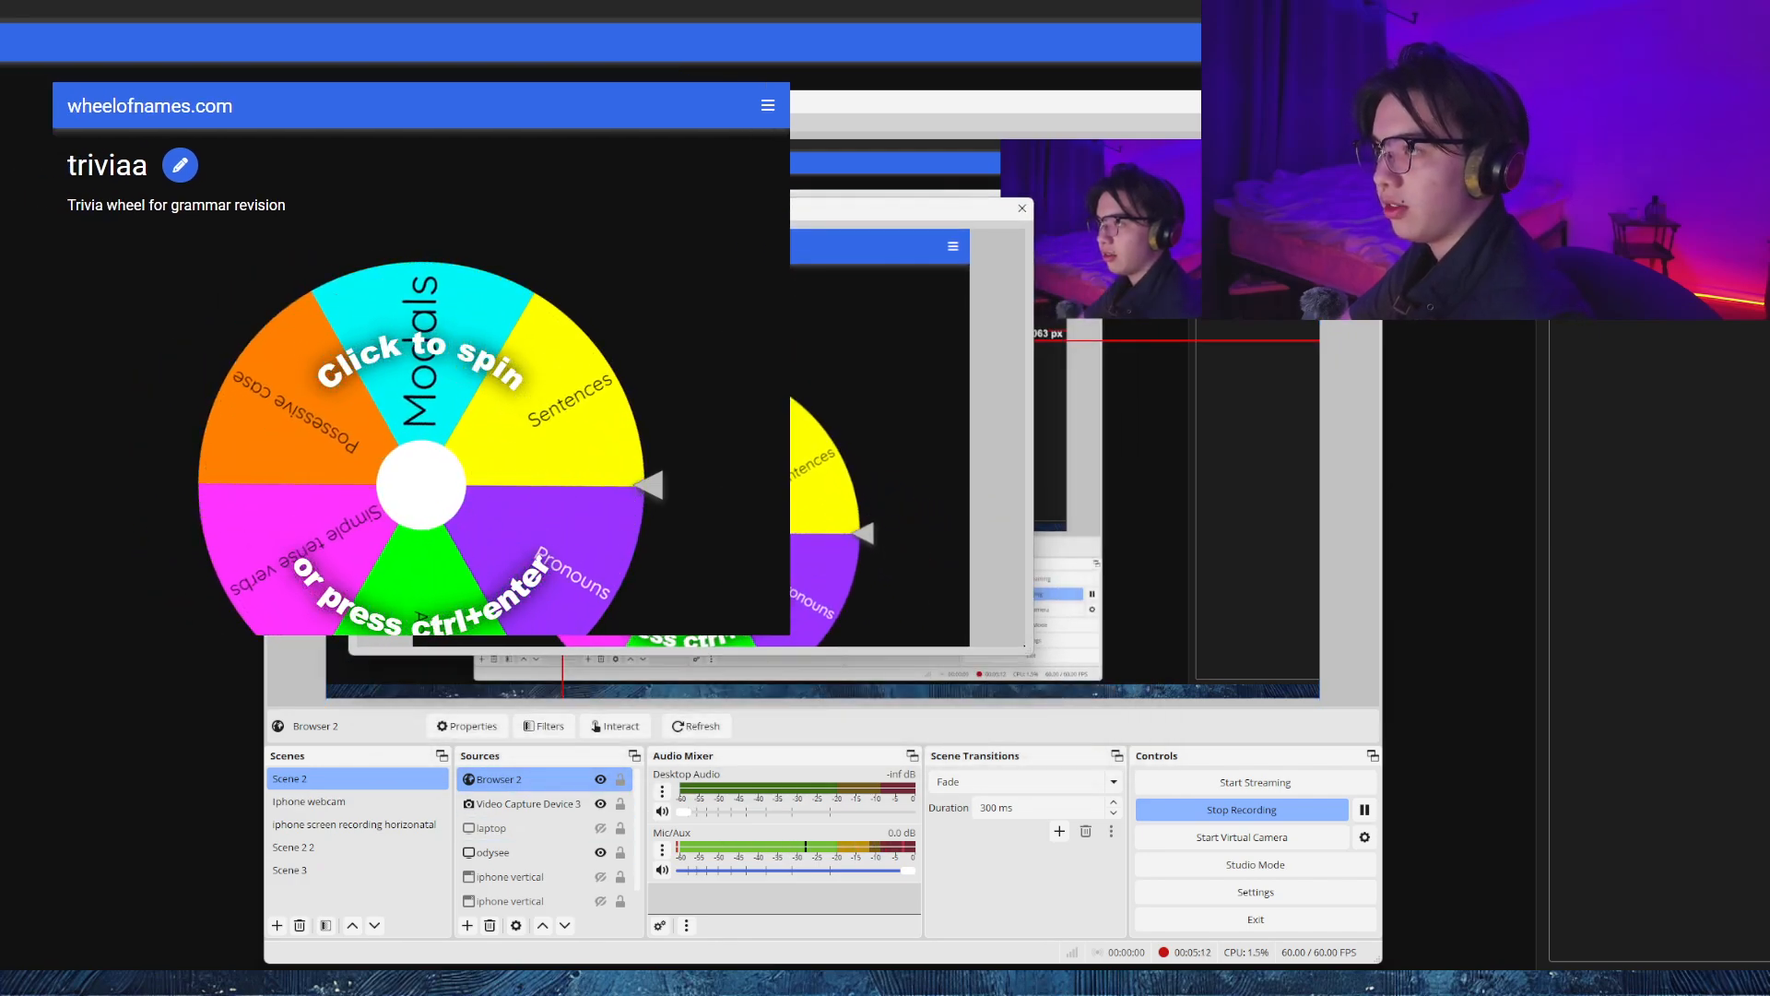
click(950, 255)
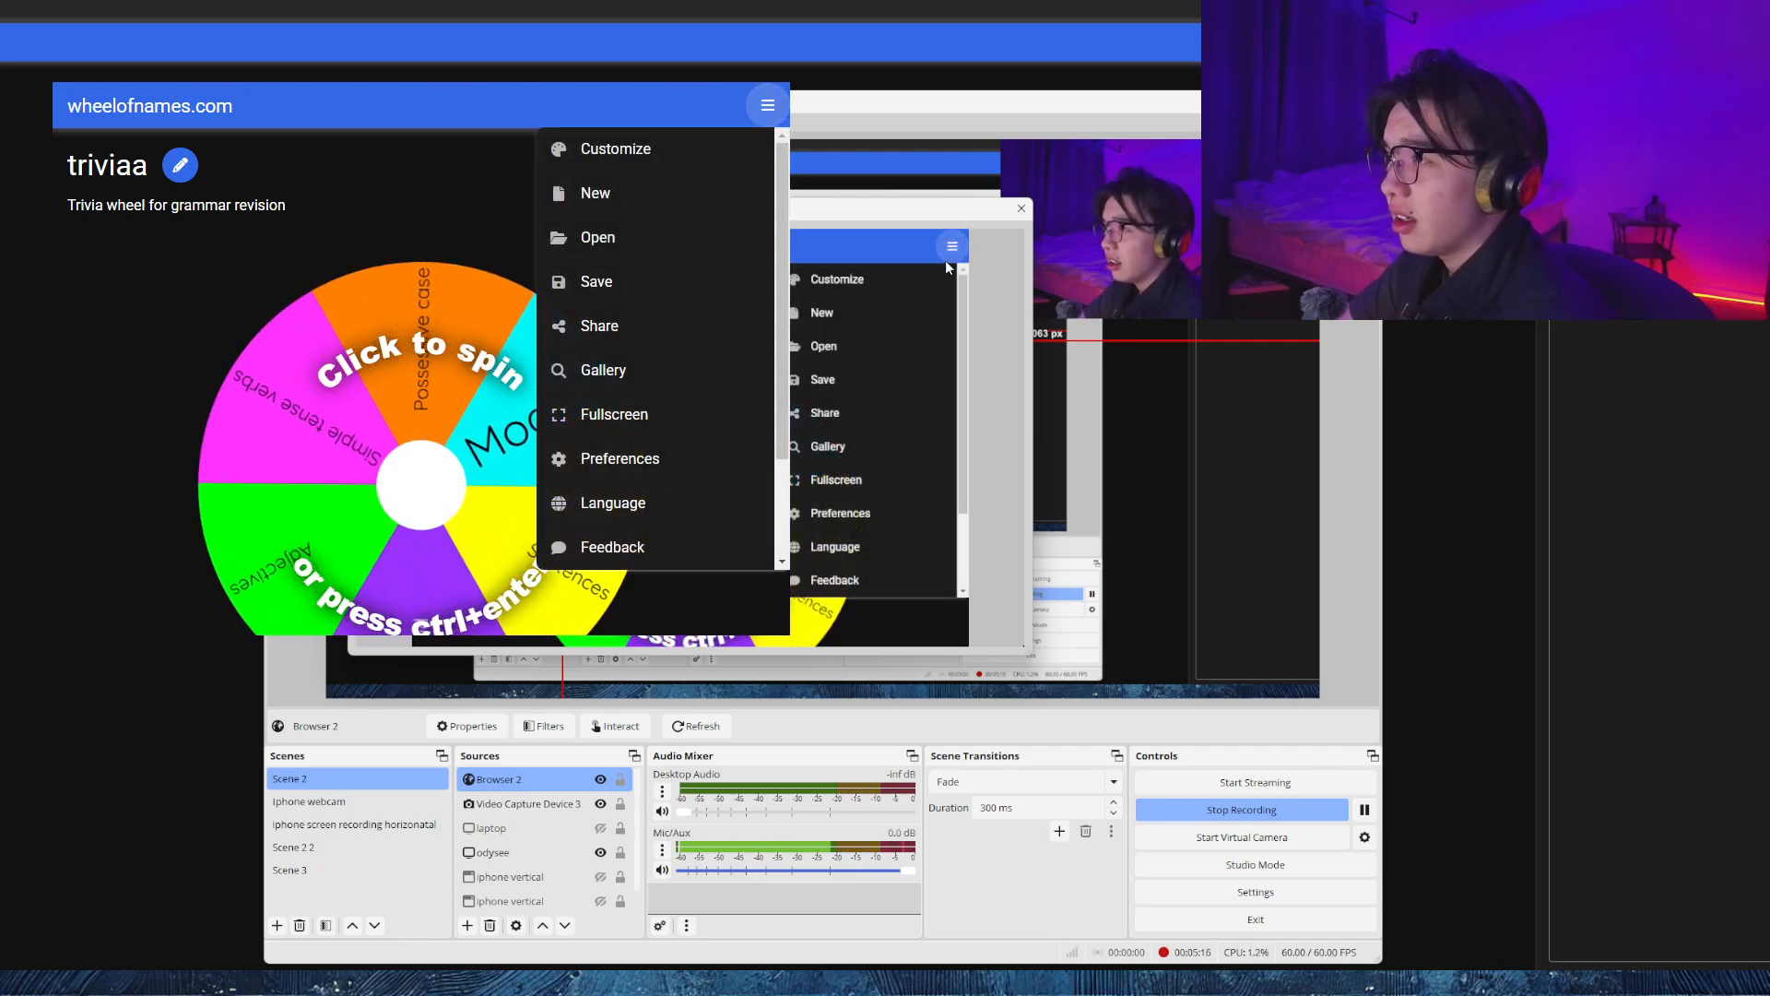
click(984, 634)
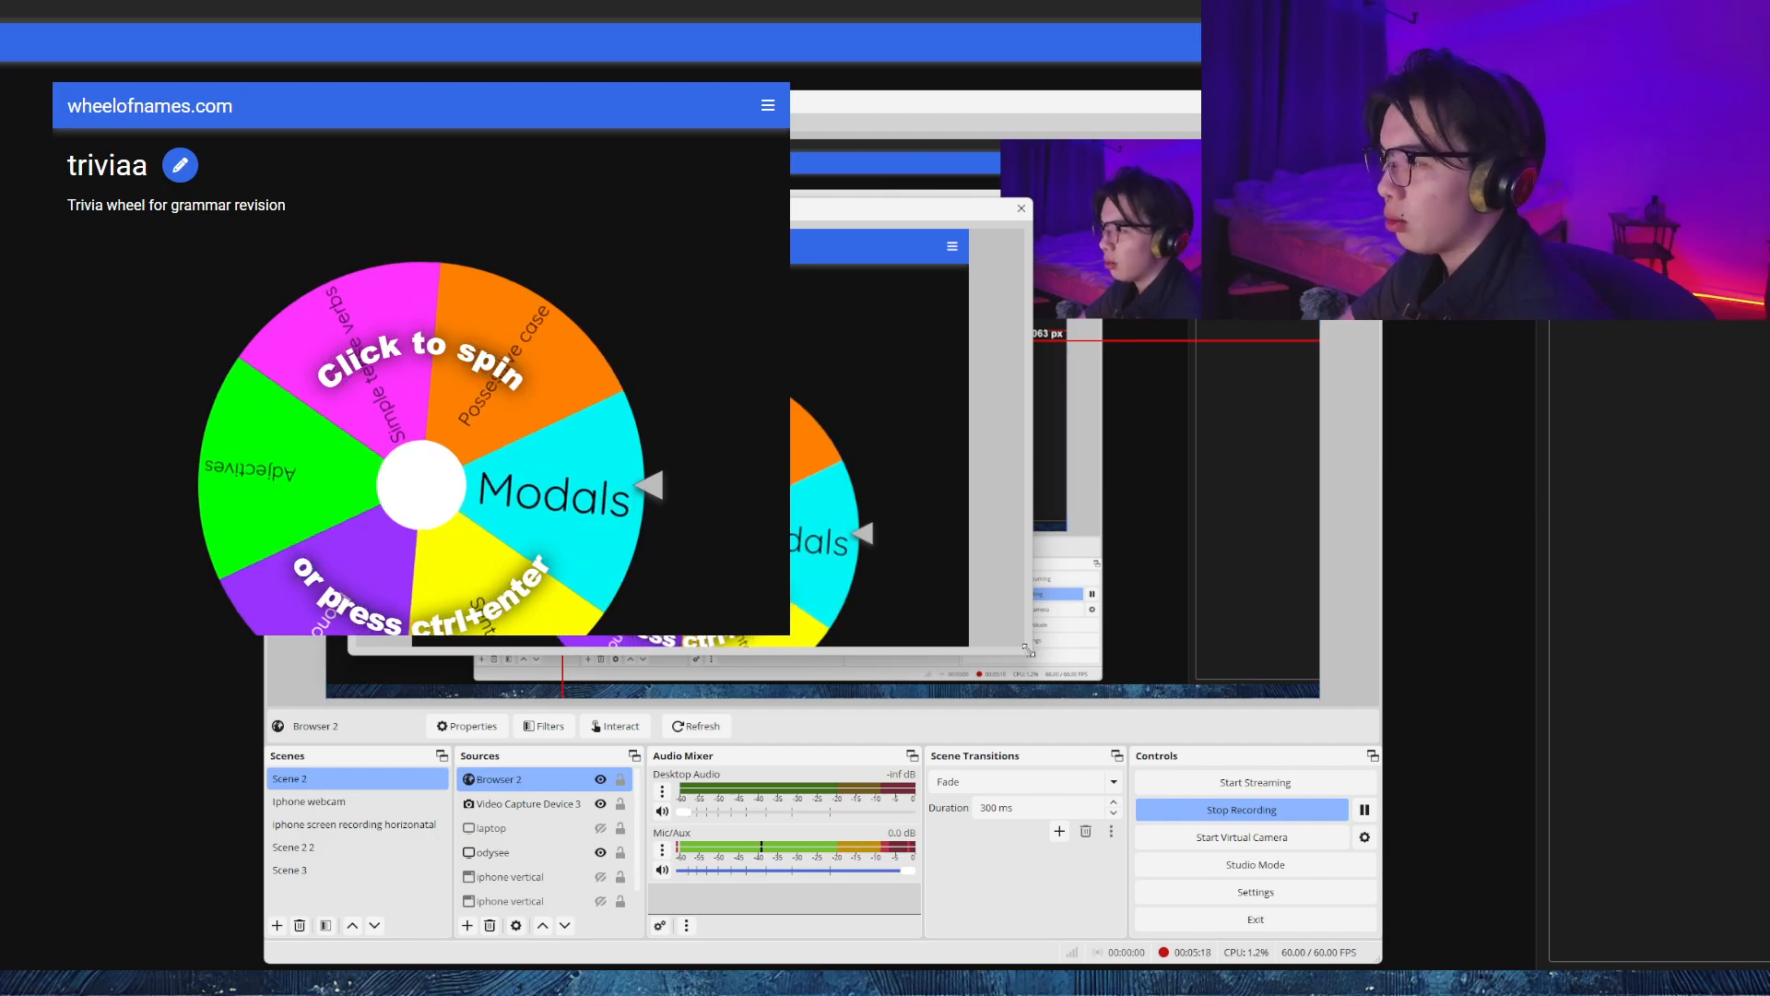
drag(1030, 648, 1217, 766)
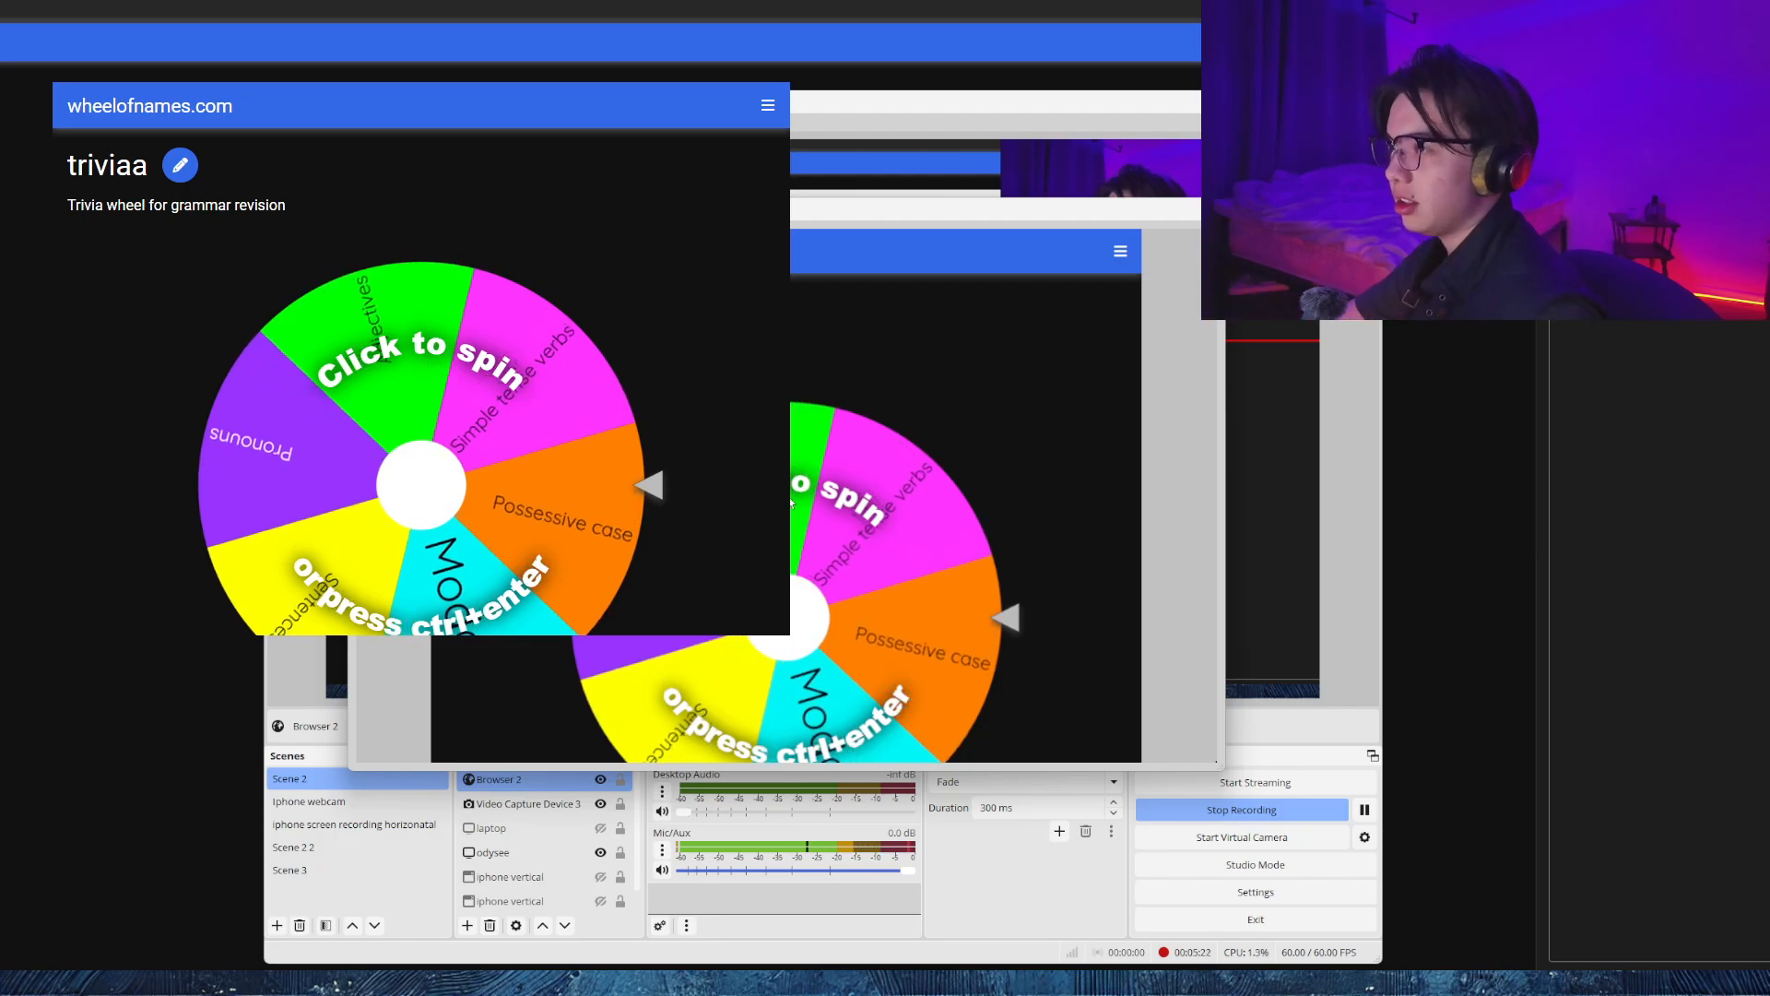
Test-spin the wheel through the interaction window, dismissing the title and description editor and the winner popup.
key(ctrl+Return)
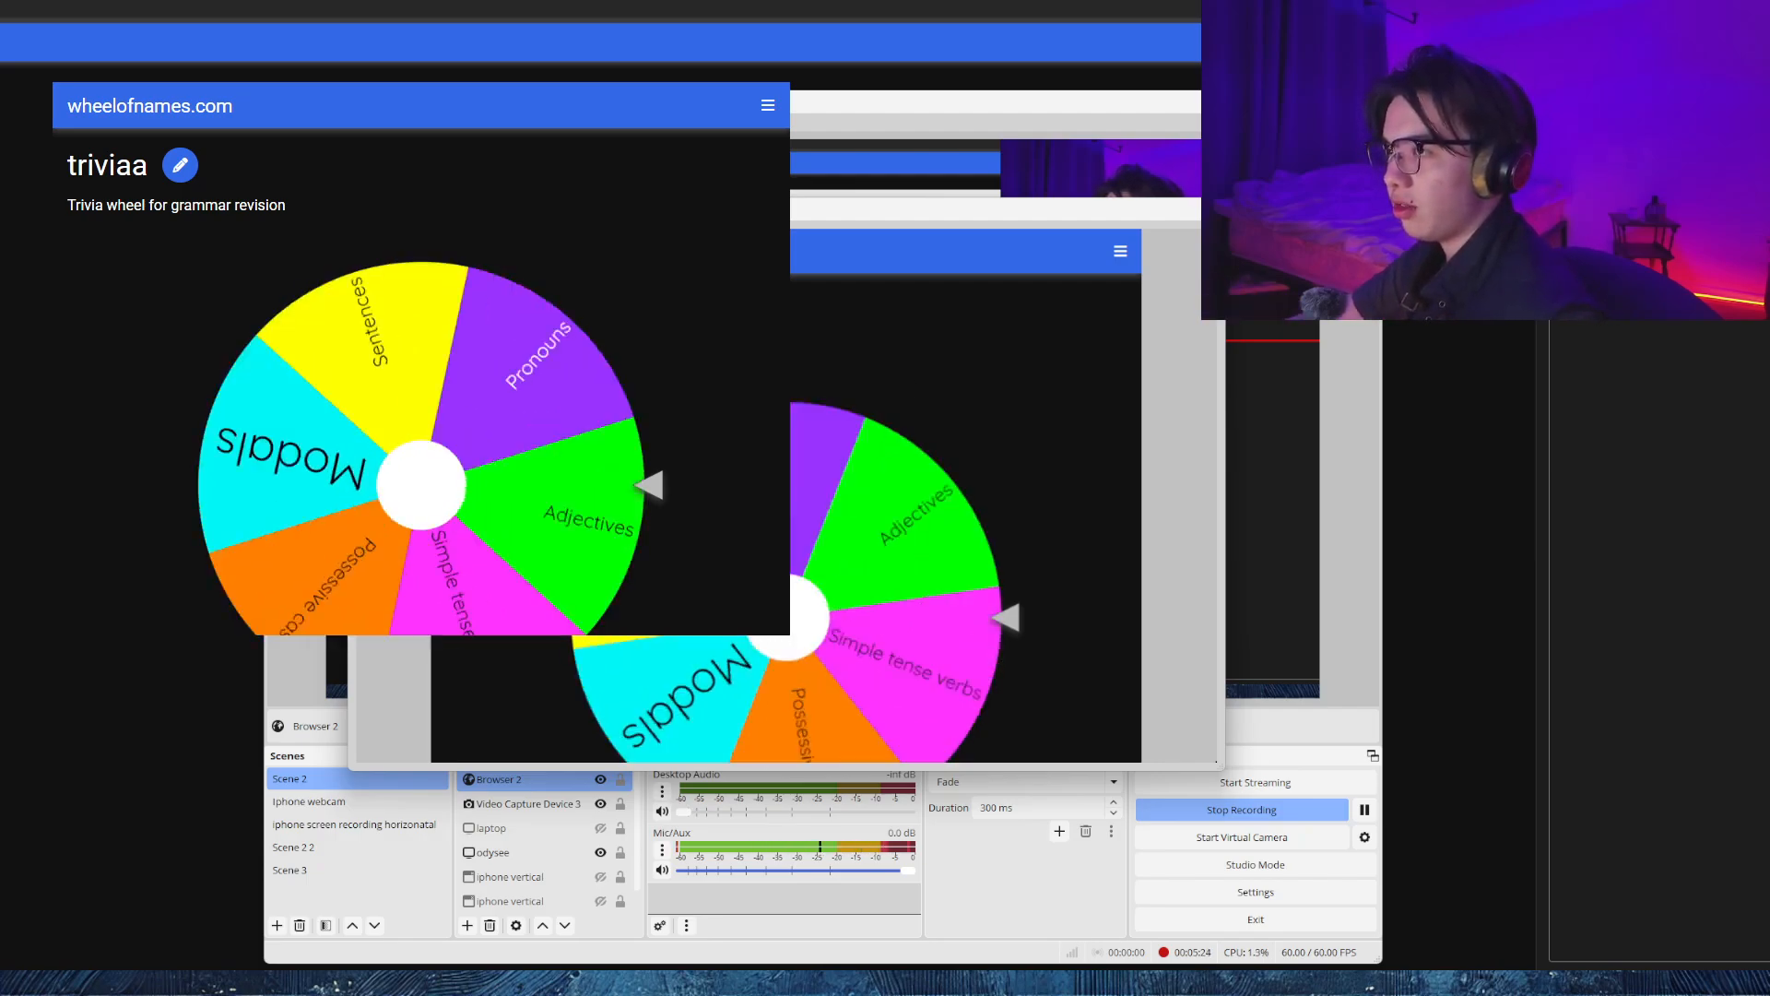
click(179, 165)
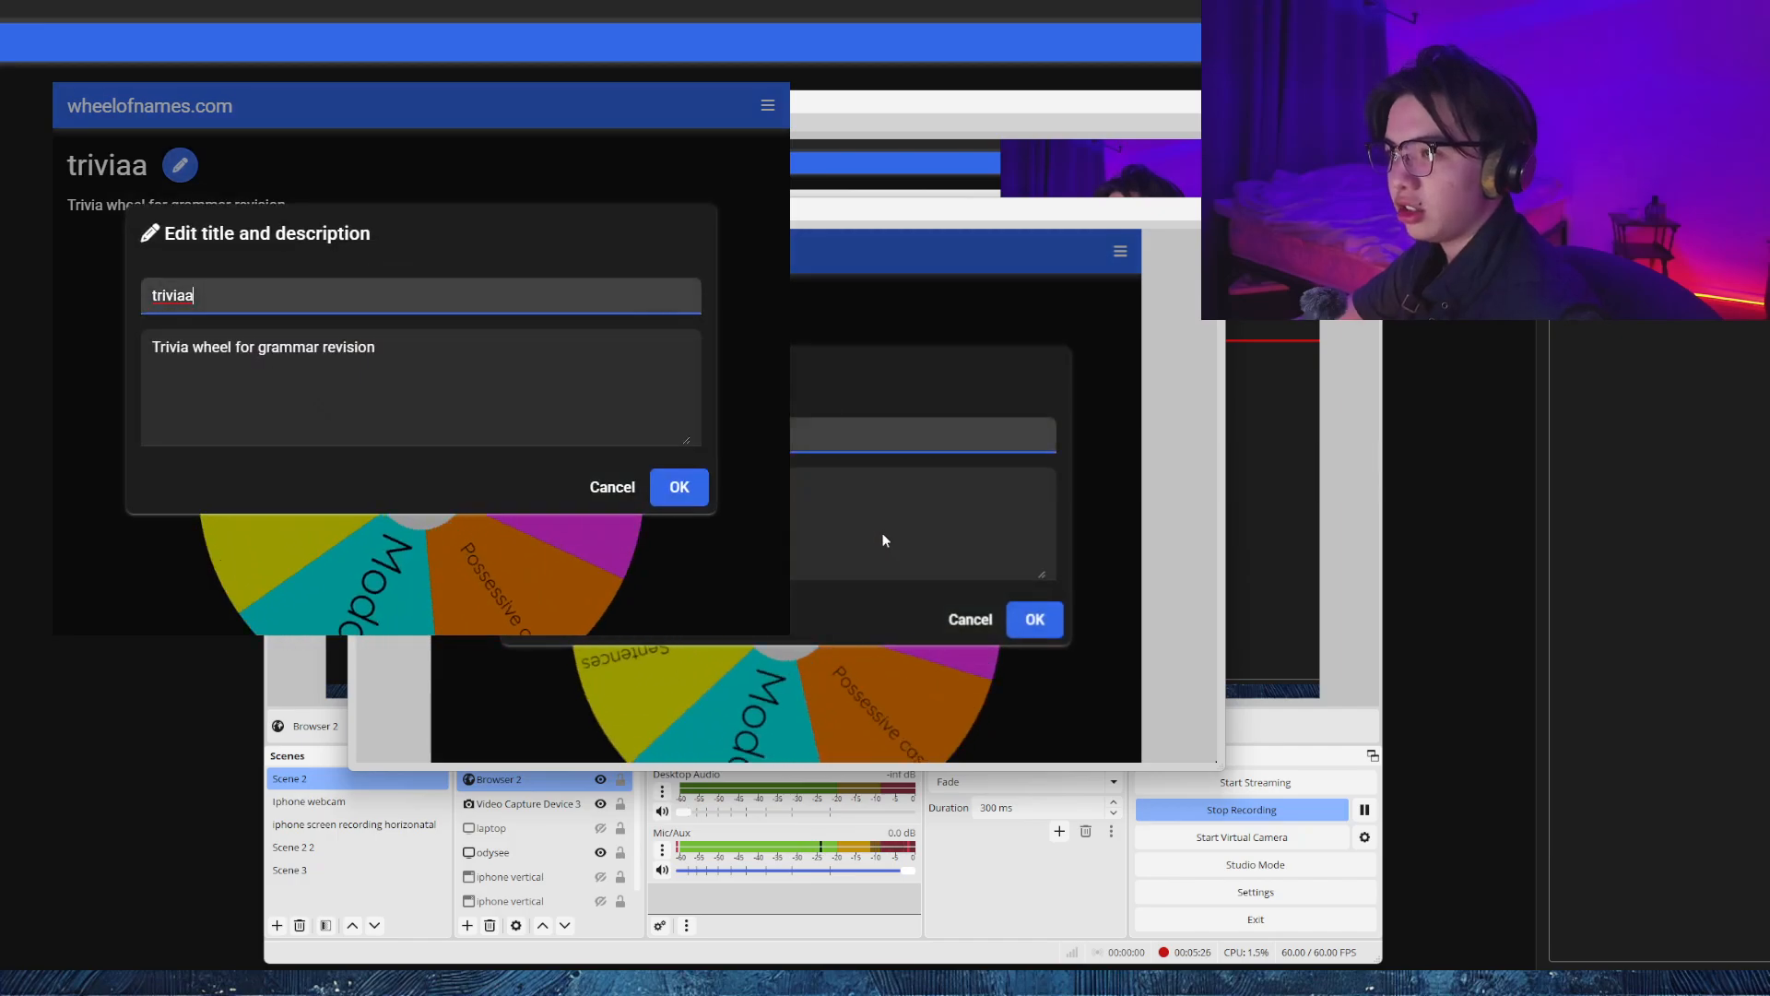
click(957, 612)
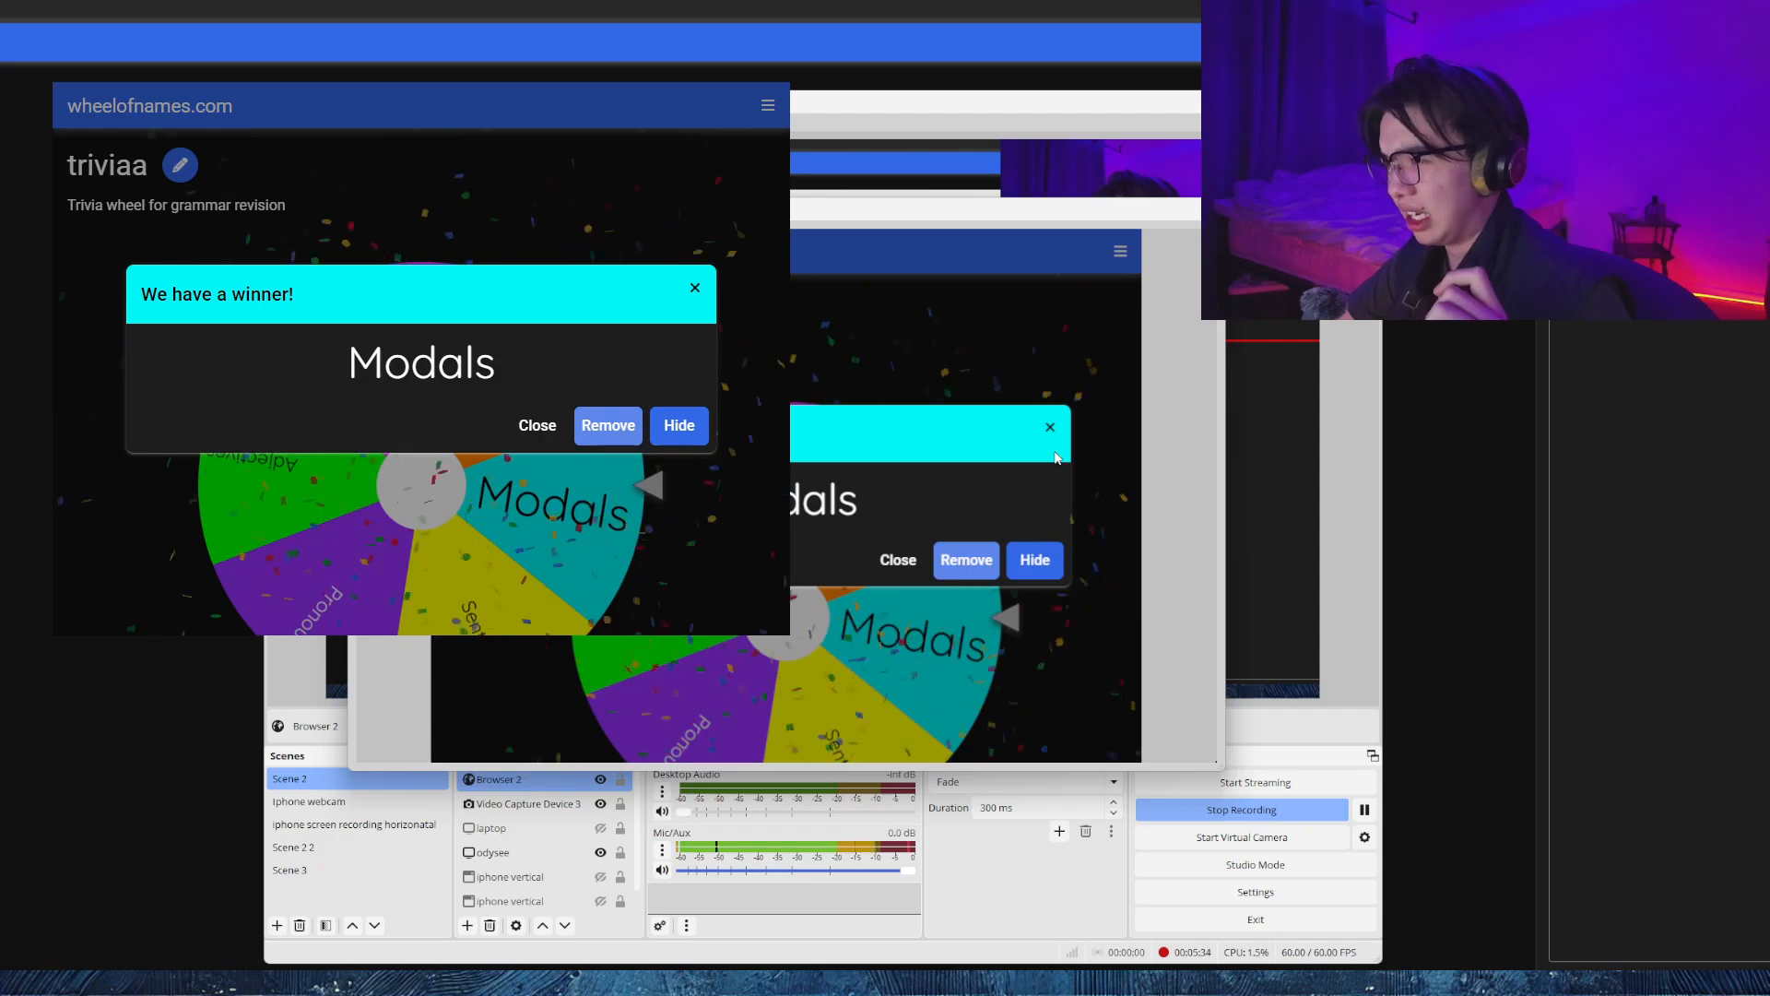
click(1050, 427)
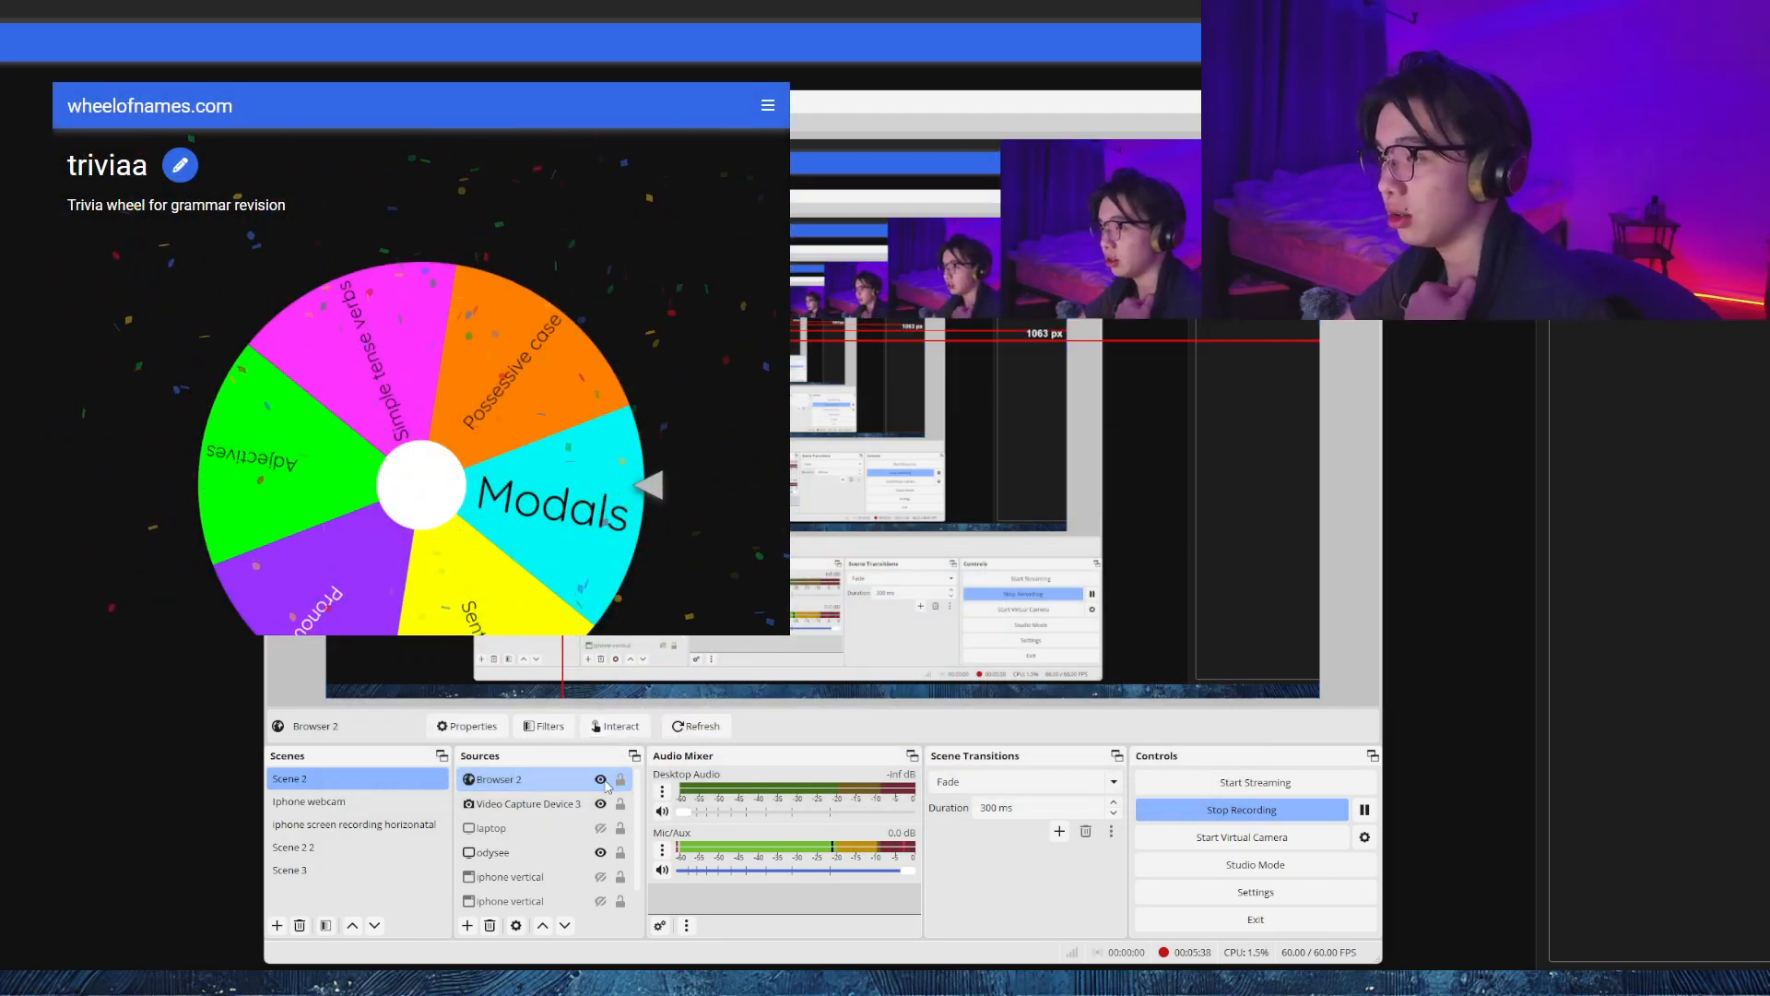
Hide the Browser 2 source in Scene 2 and keep it selected among the sources.
click(600, 780)
ctrl+click(579, 827)
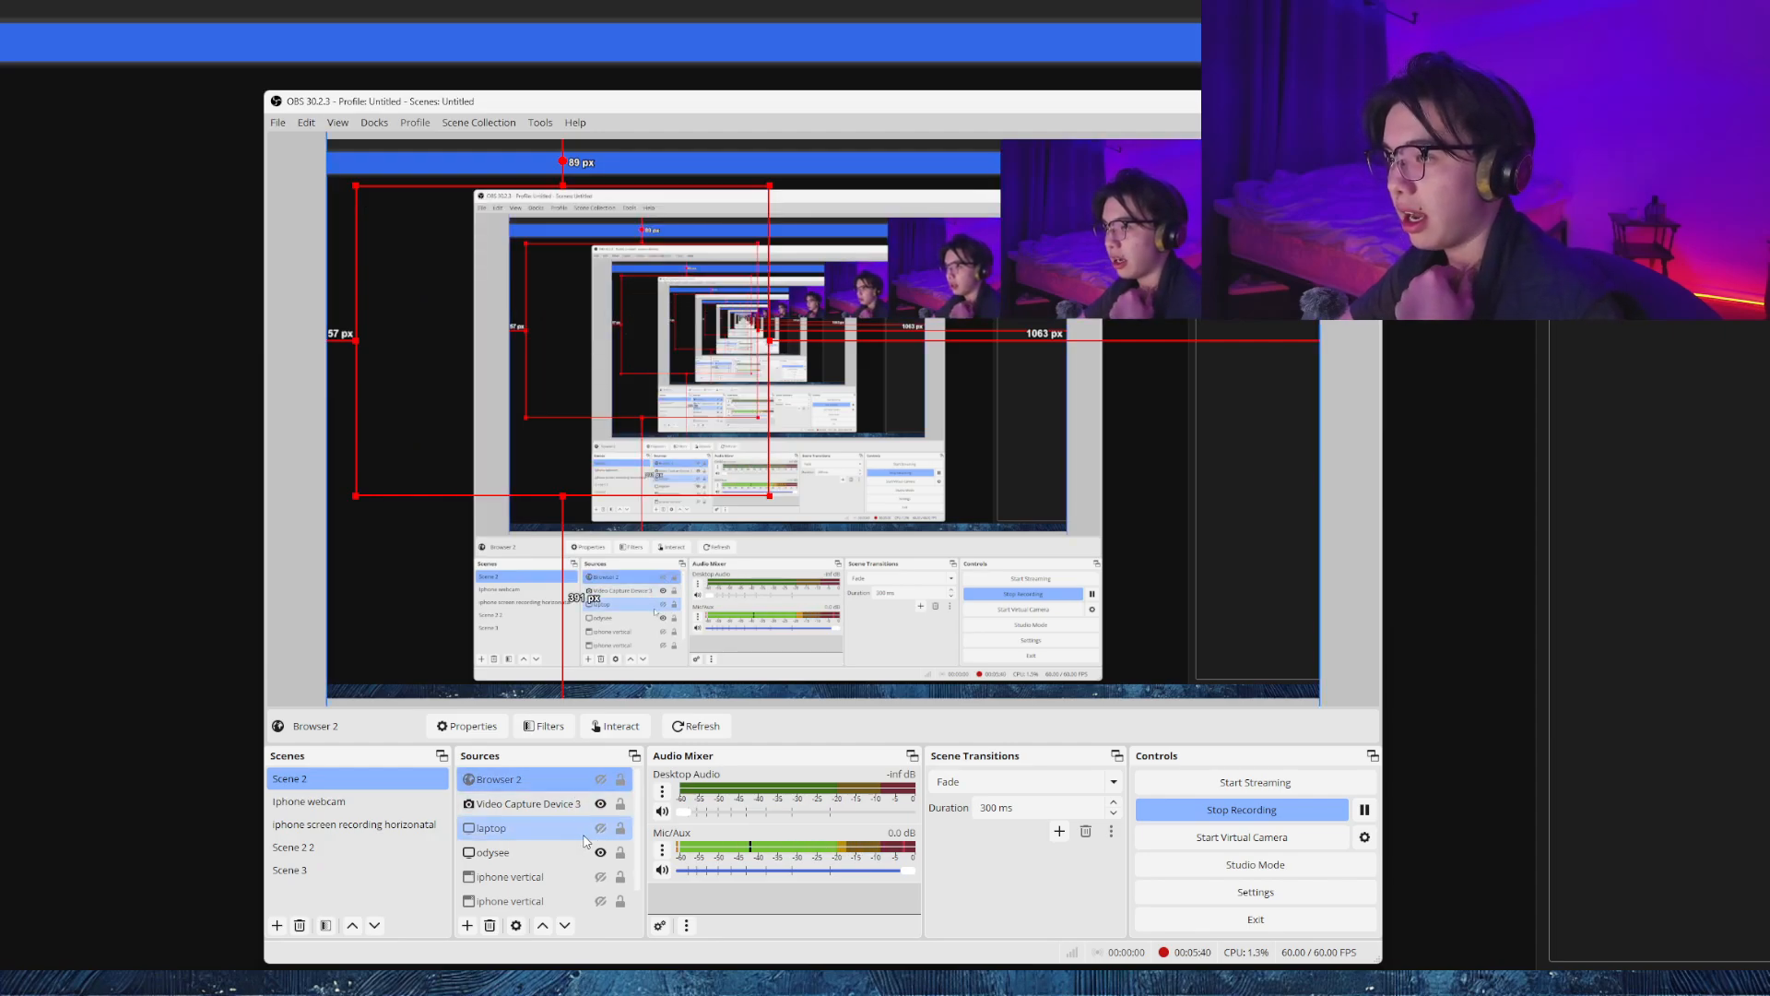
click(531, 802)
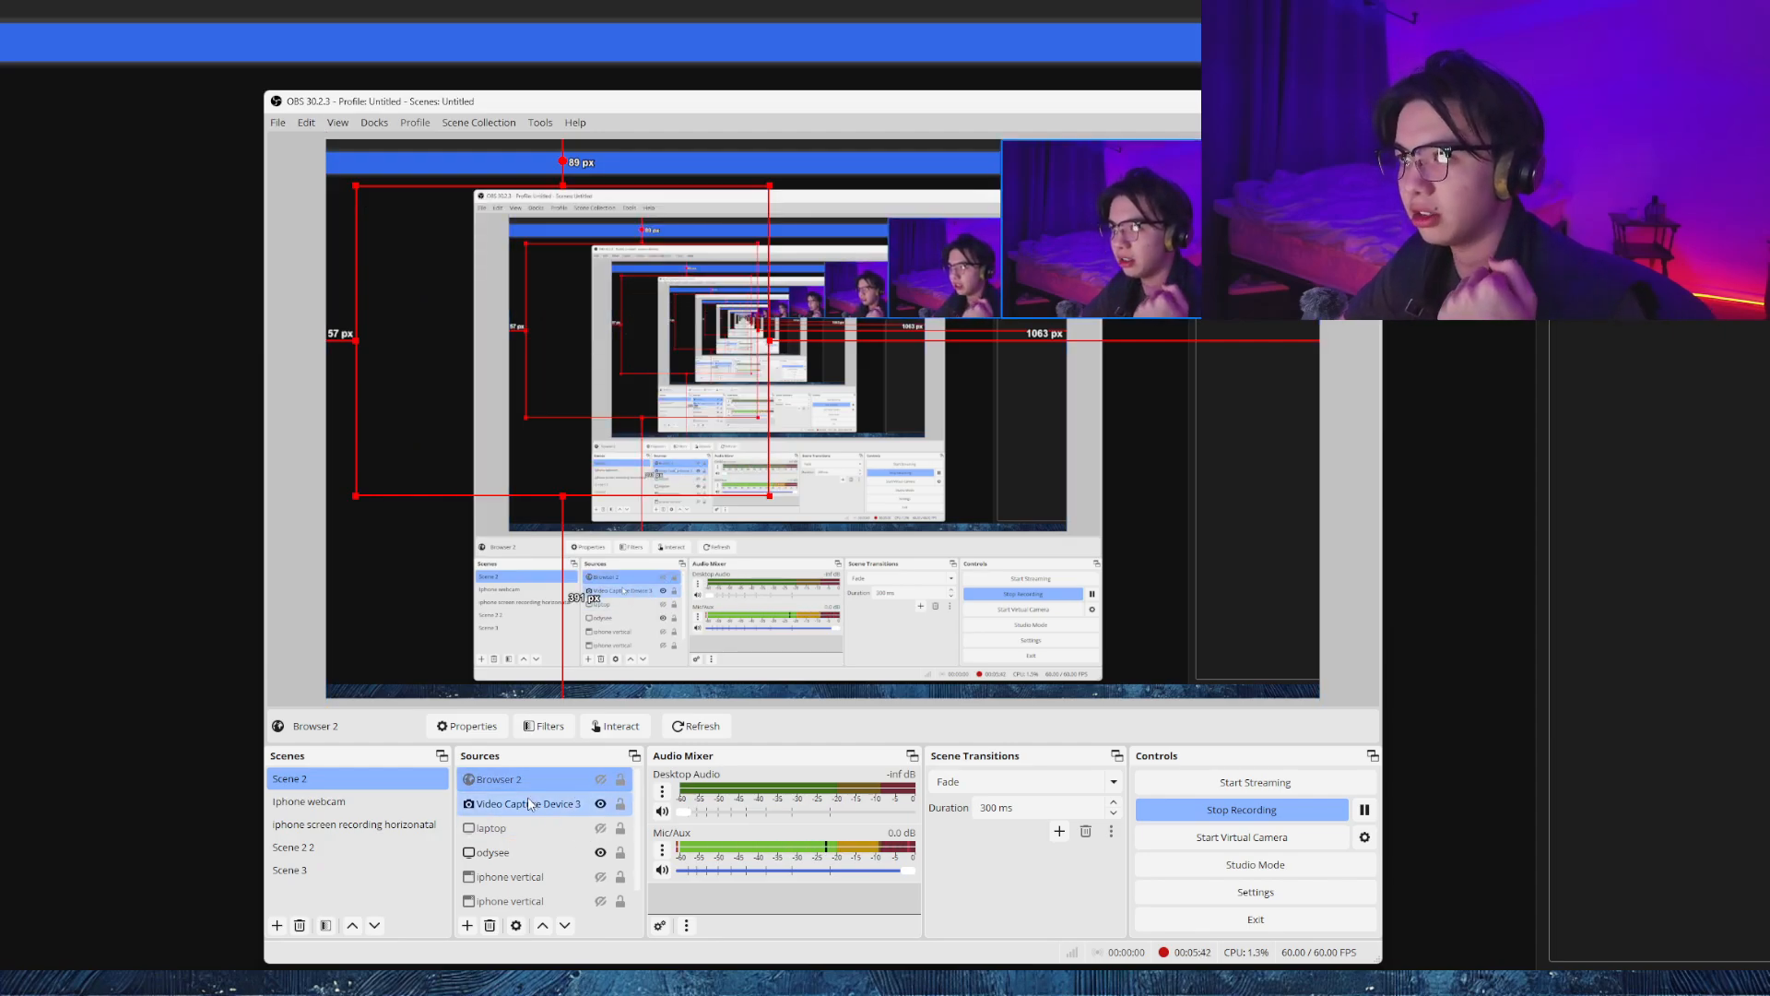
ctrl+click(538, 805)
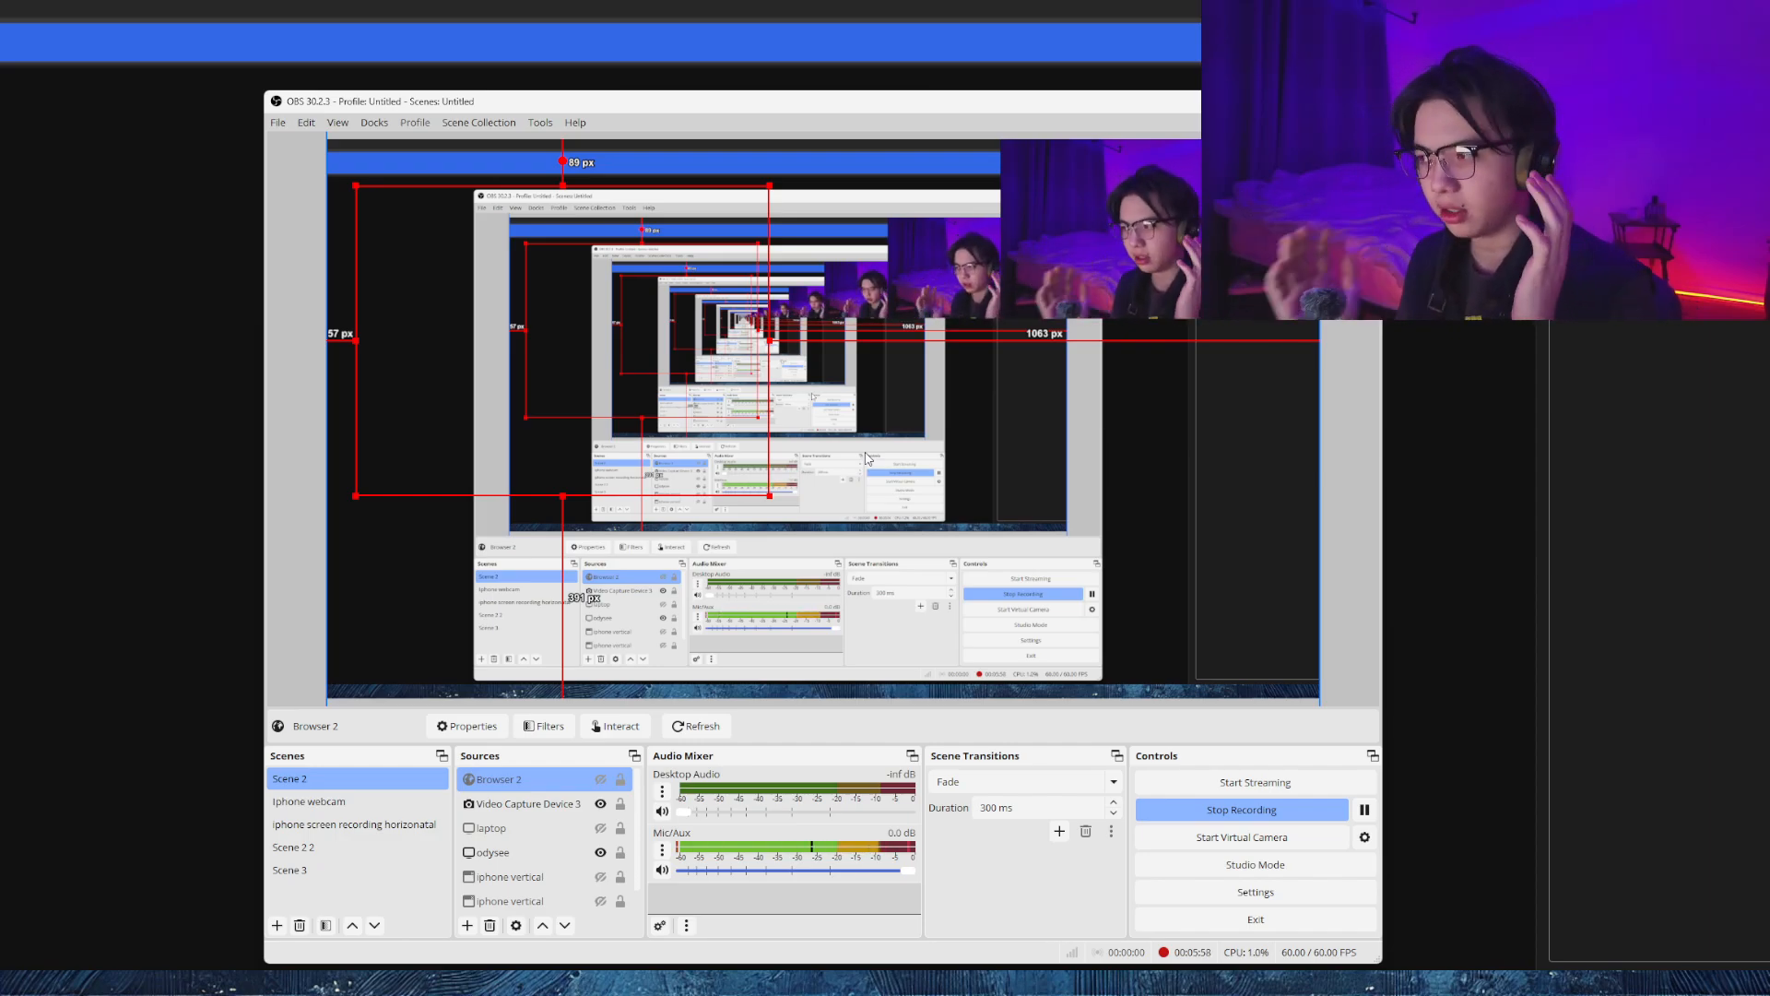
click(470, 883)
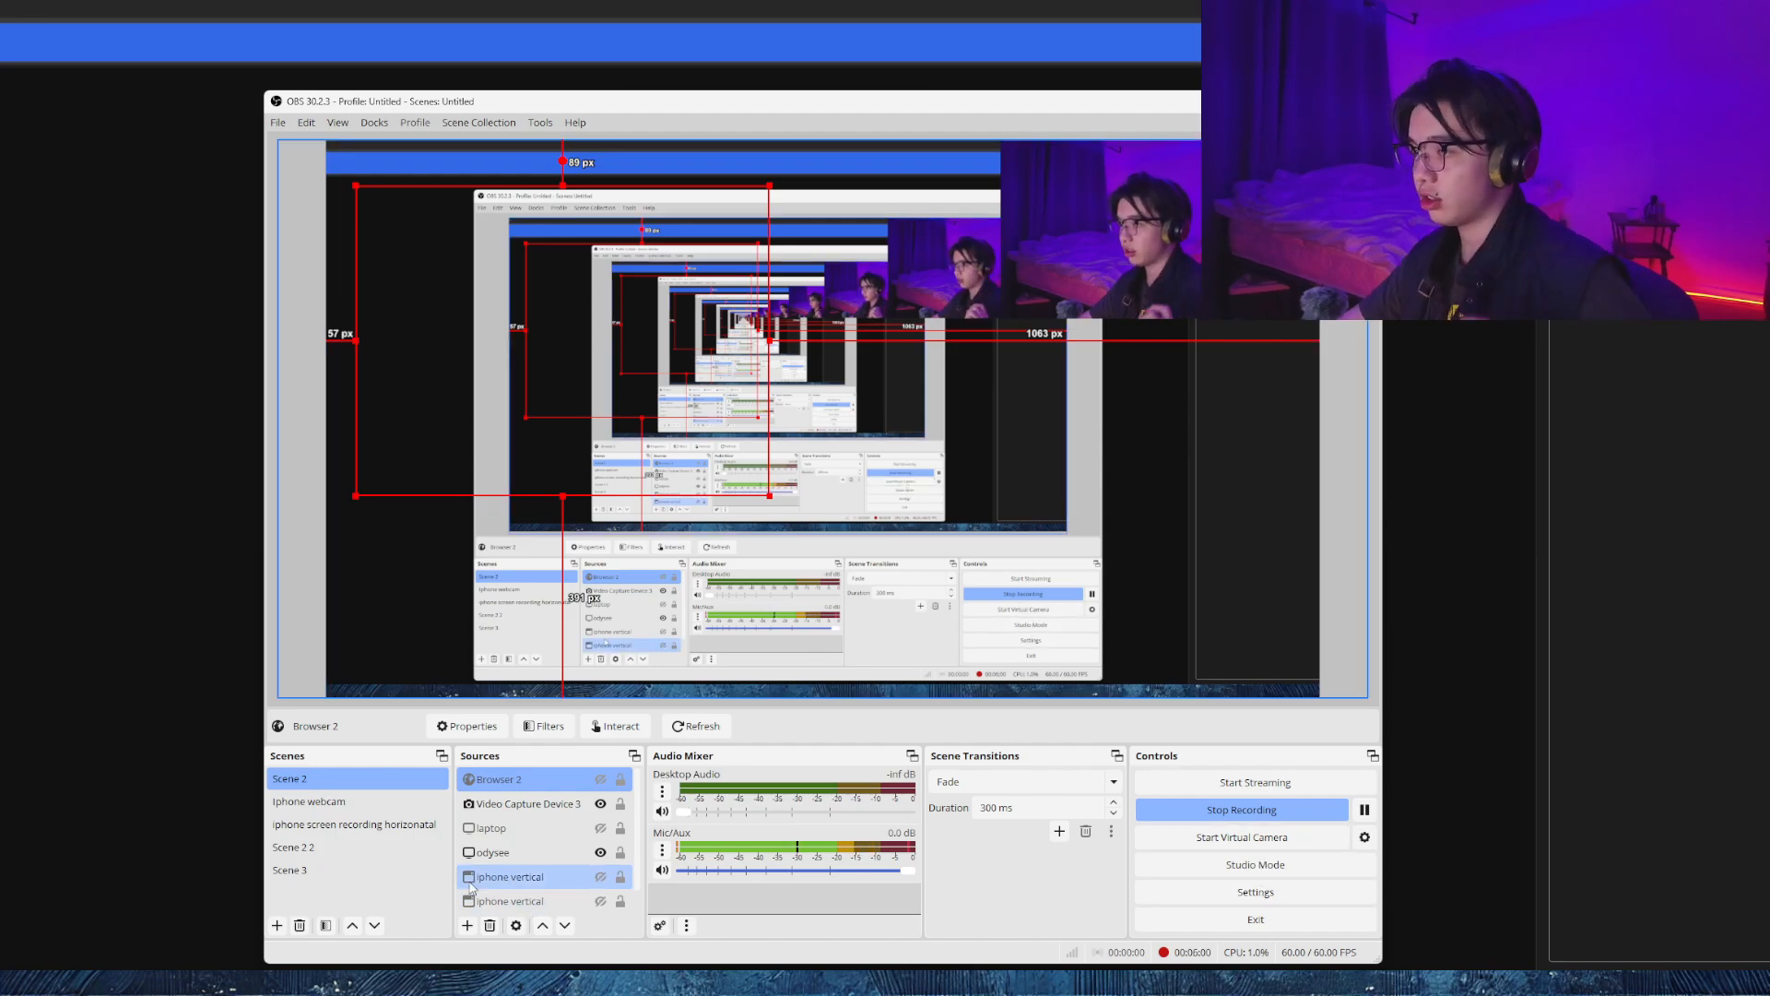
click(516, 779)
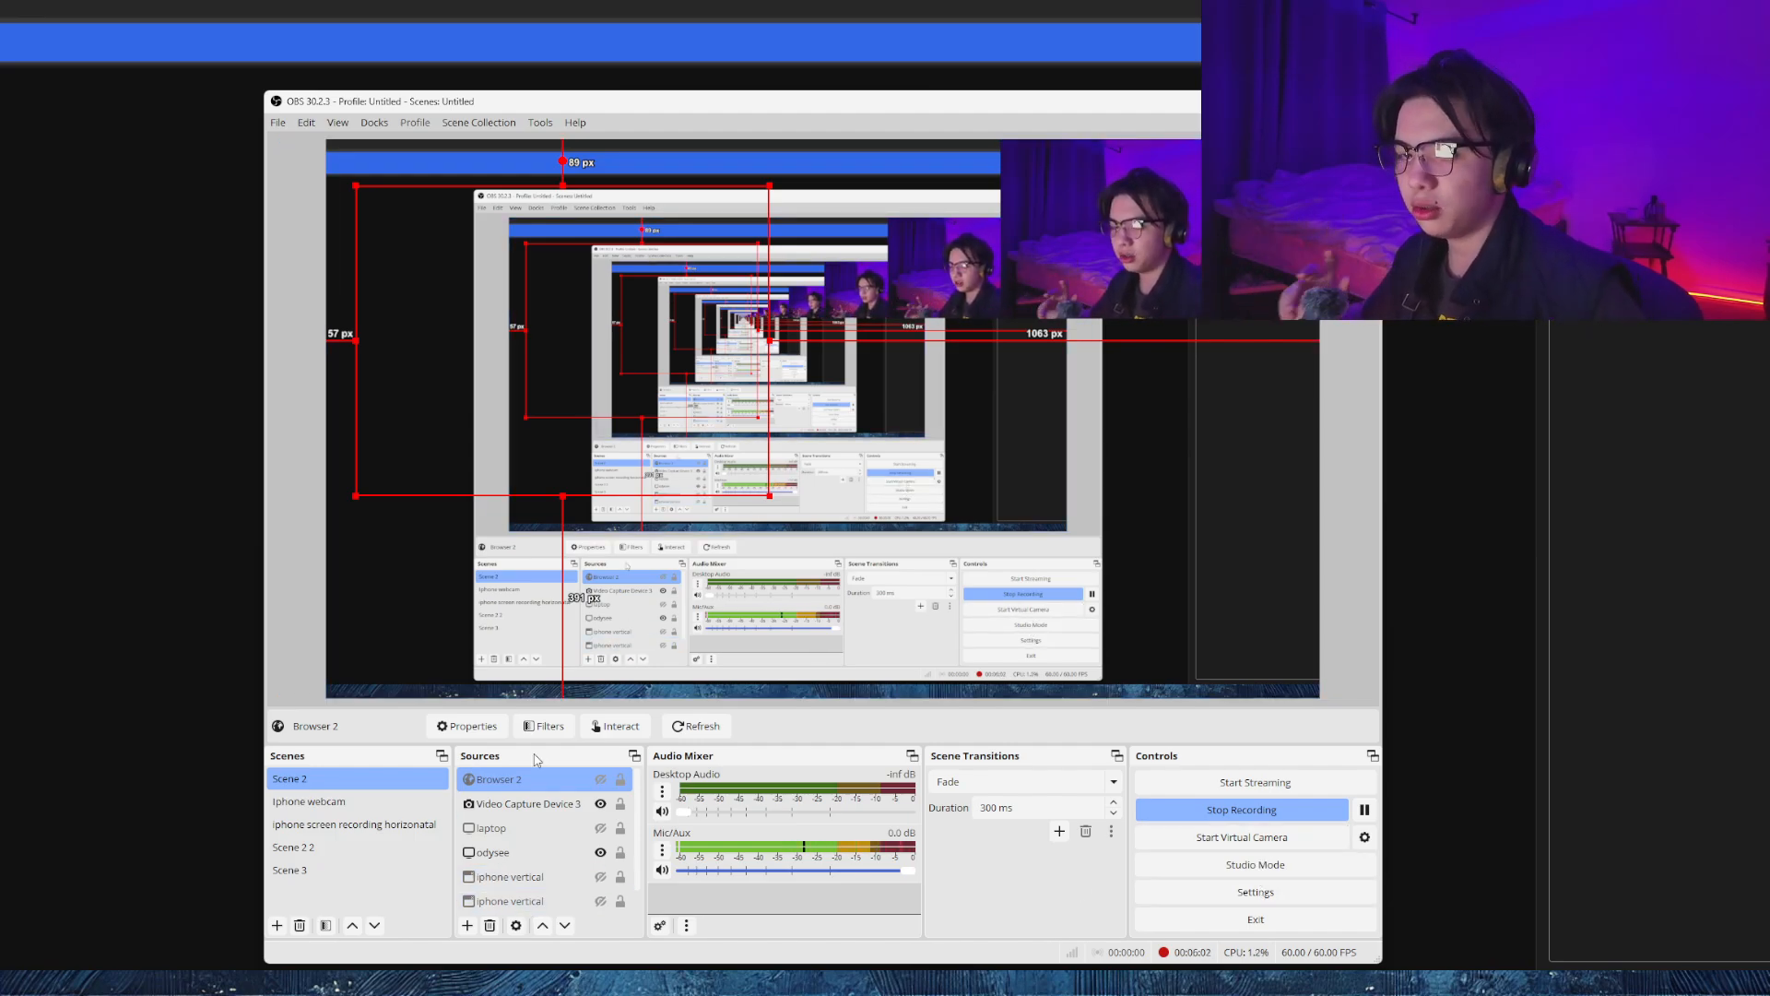